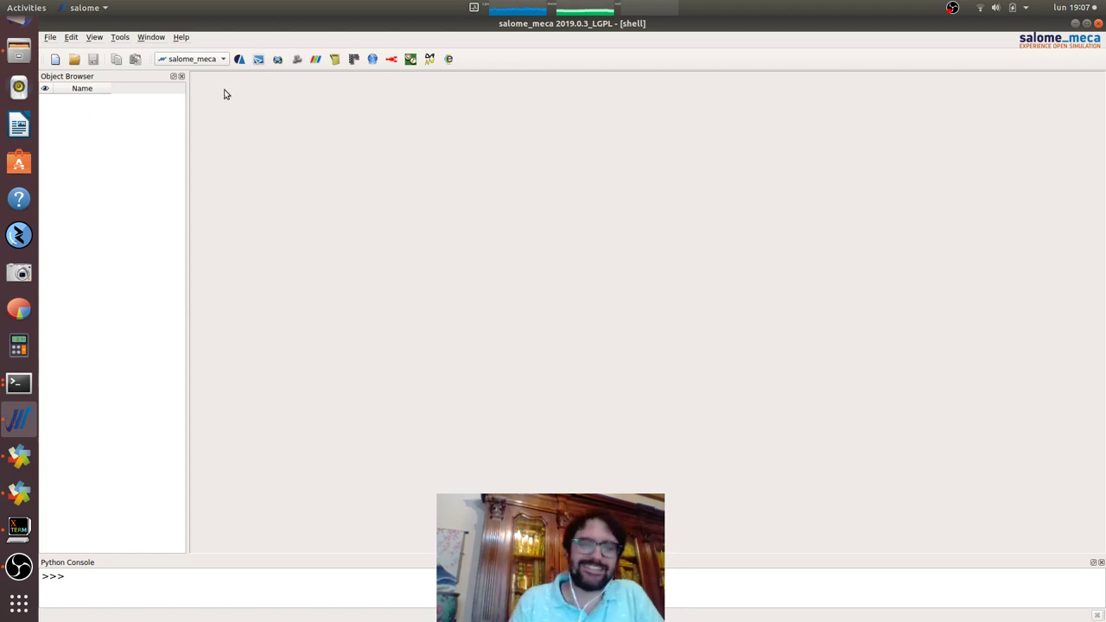
- In the Geometry module, create Face_1, a 1000 × 100 rectangle in the OXY plane
click(278, 59)
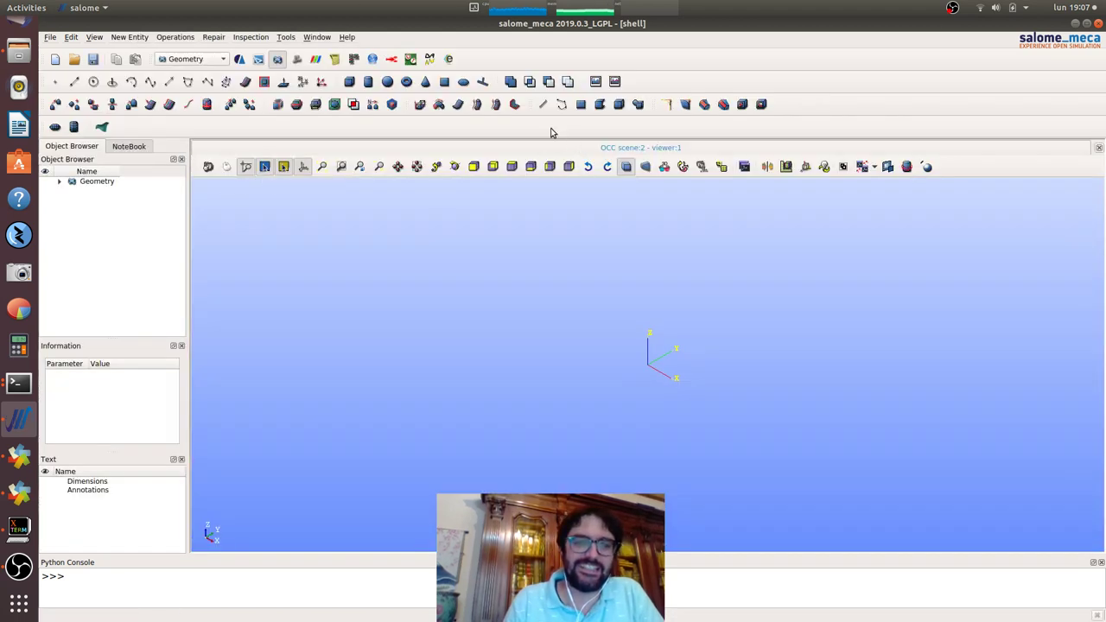
click(444, 81)
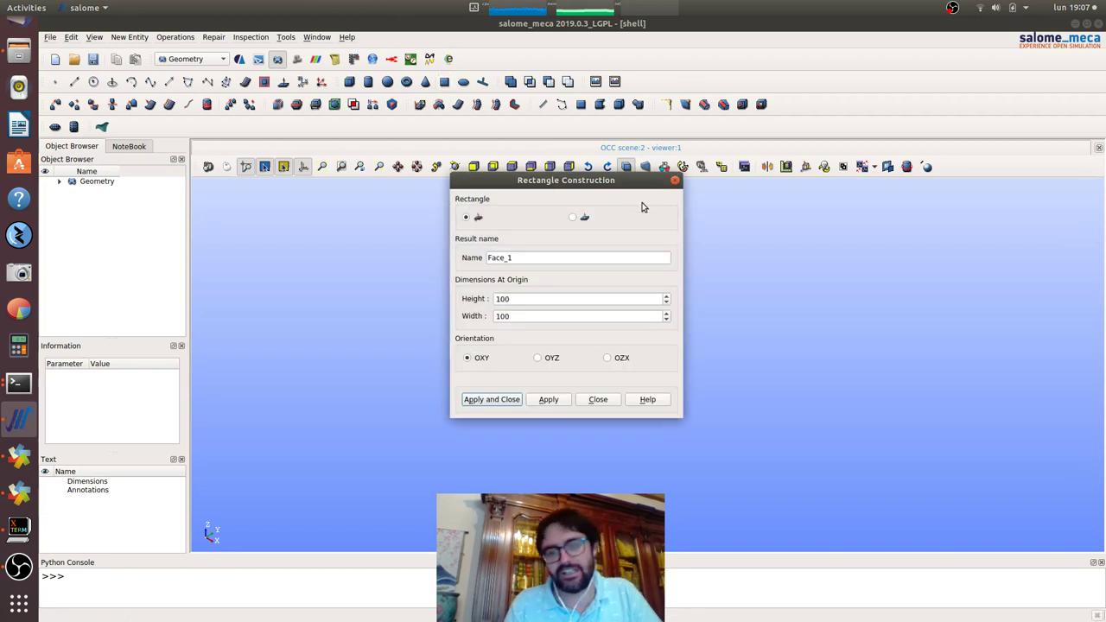
drag(631, 188, 436, 200)
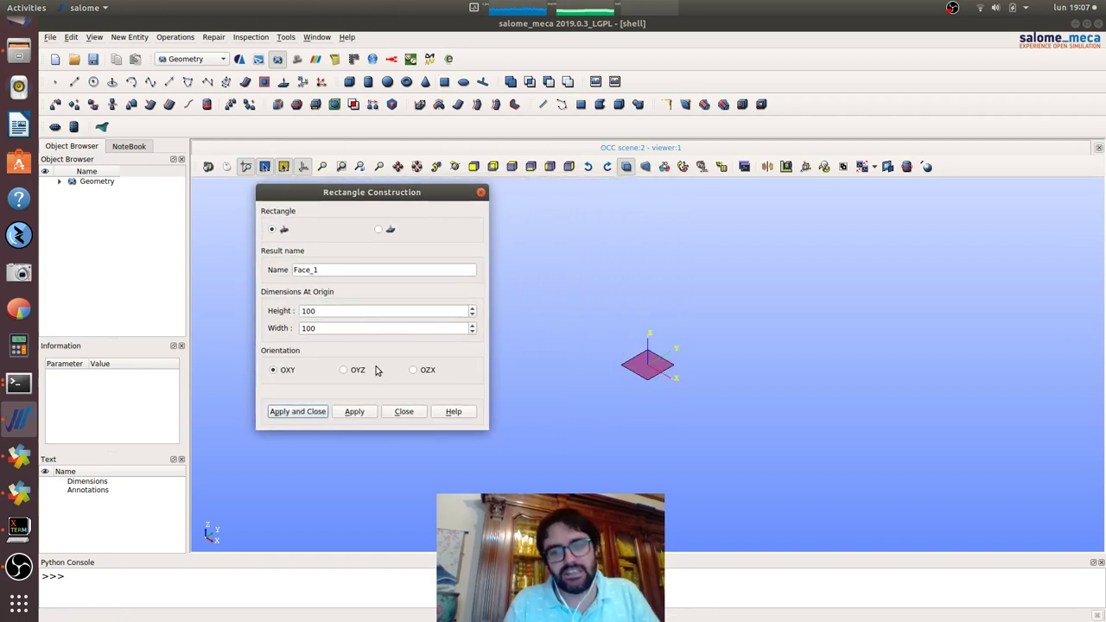
click(320, 313)
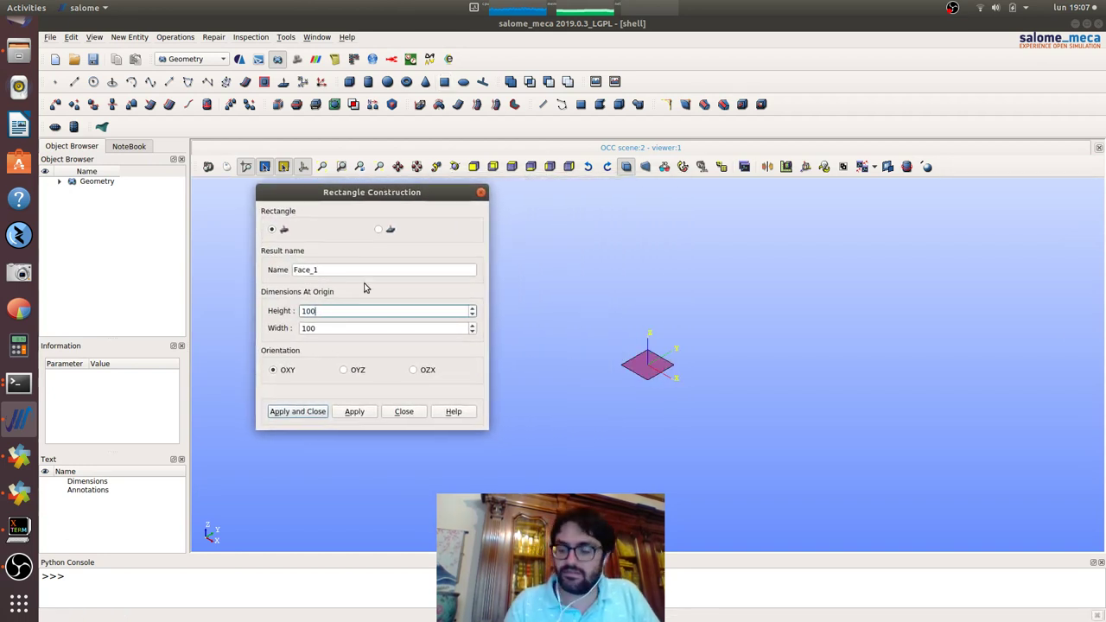
text(0)
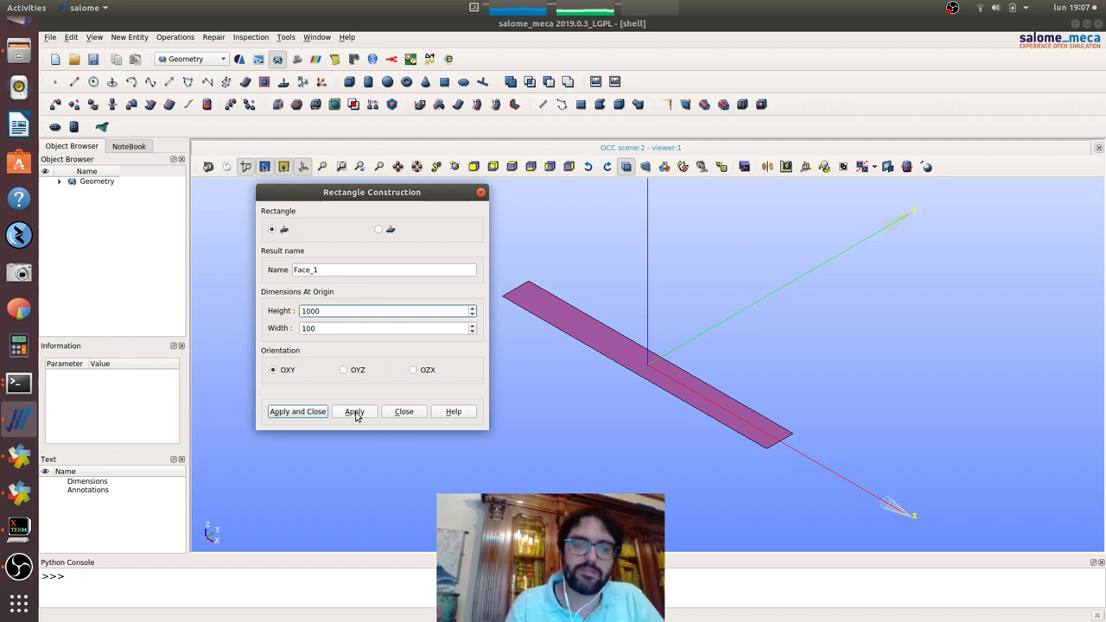
click(297, 411)
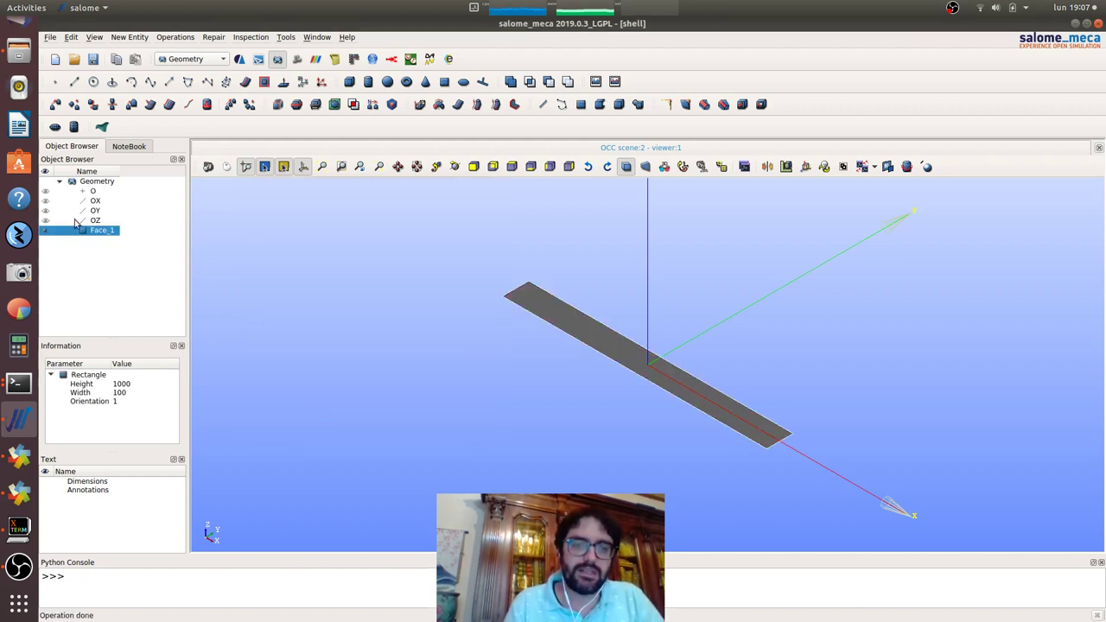
- Rotate a copy of Face_1 by 90° about OX to create Rotation_1
click(74, 104)
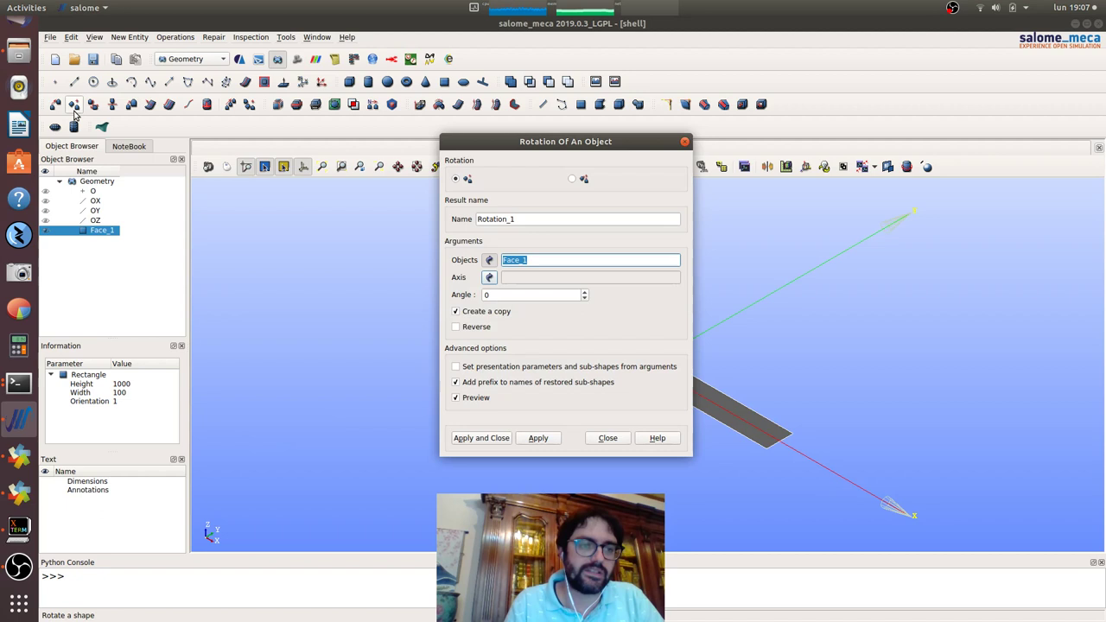
click(489, 277)
drag(569, 147, 371, 105)
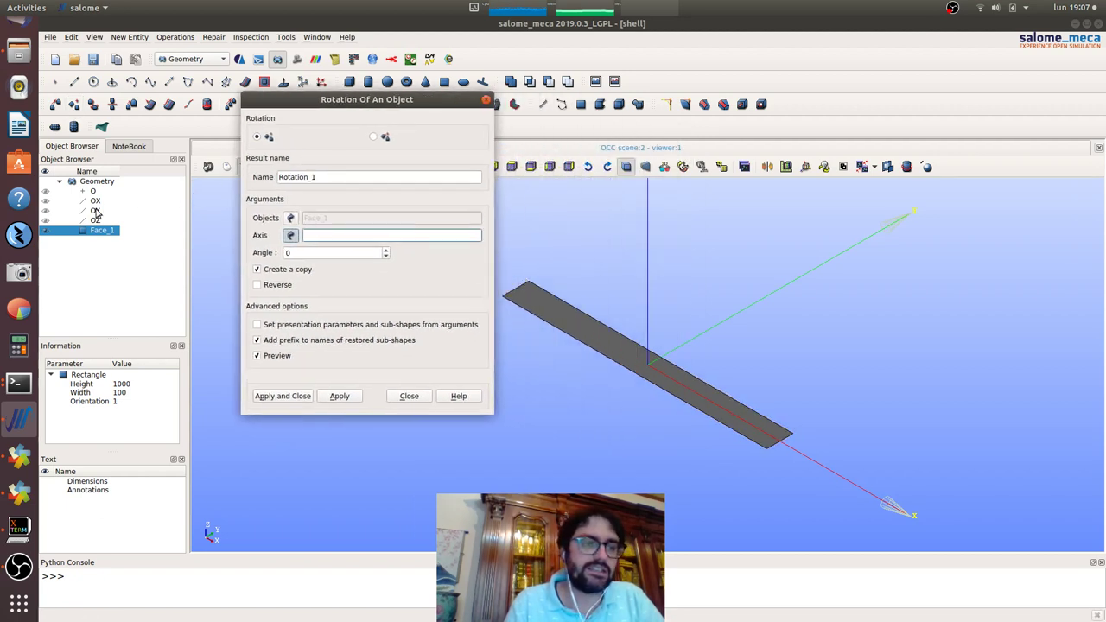
click(96, 201)
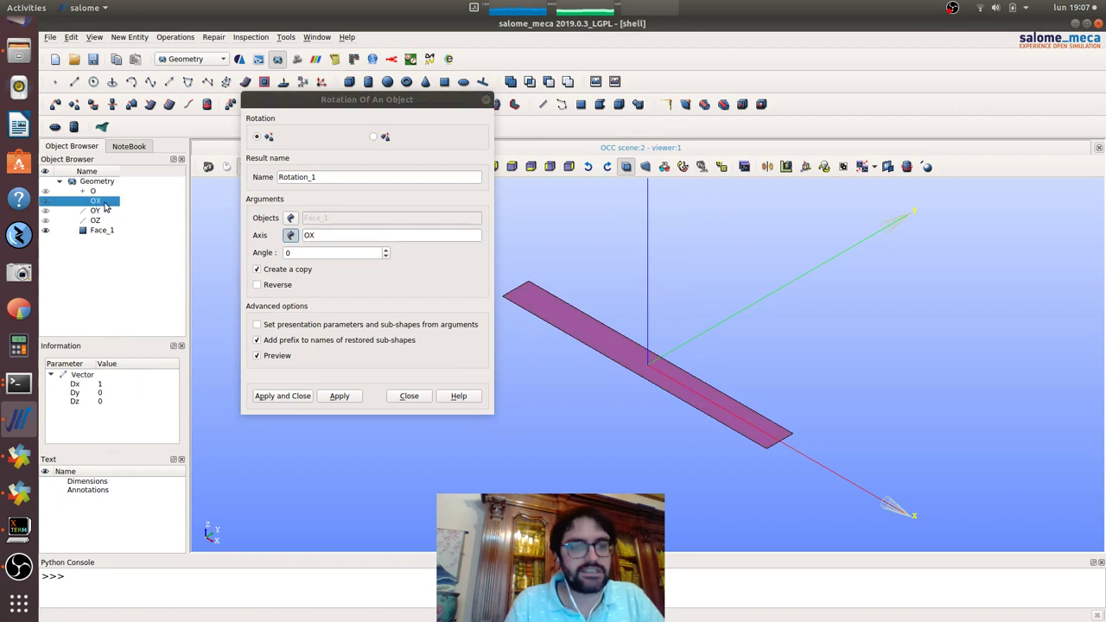
double_click(289, 252)
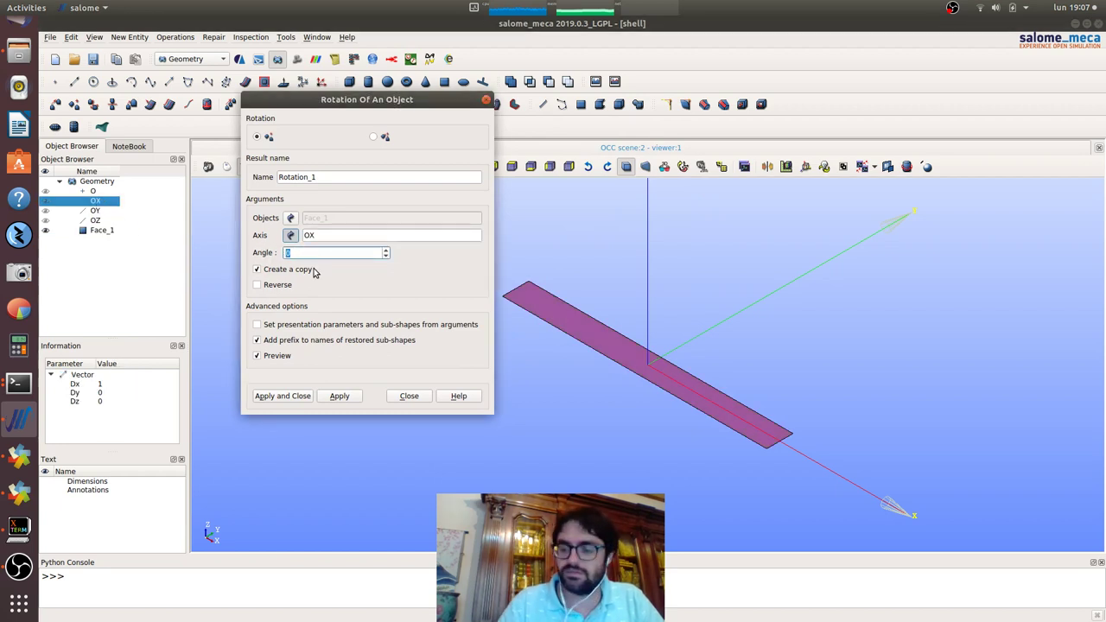
text(90)
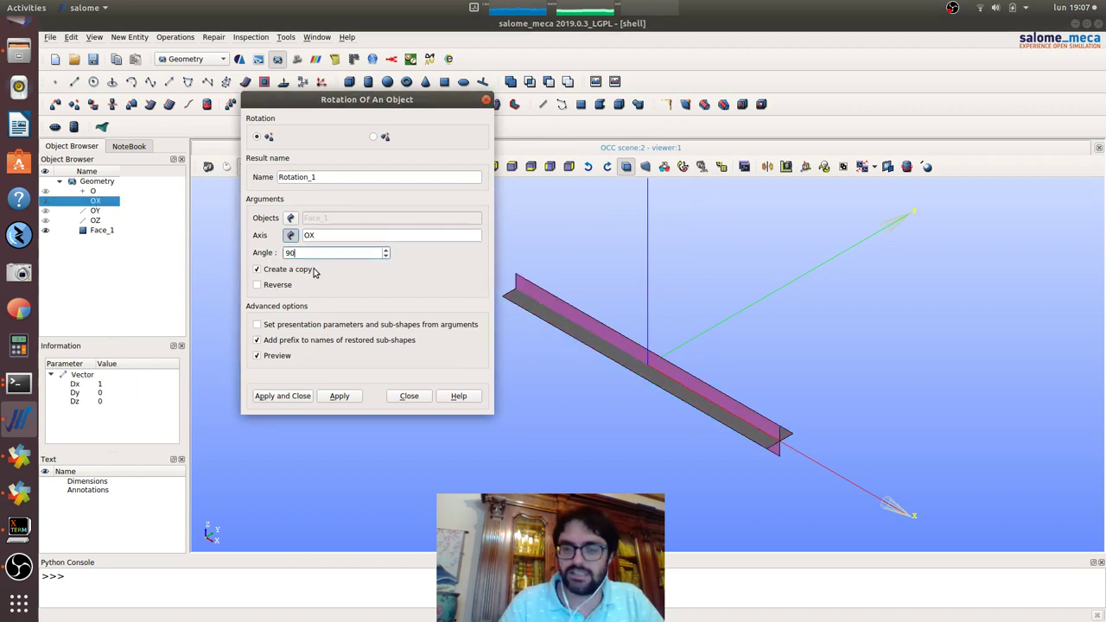
click(266, 397)
- Translate a copy of Rotation_1 by 500 along Y to create Translation_1
click(55, 104)
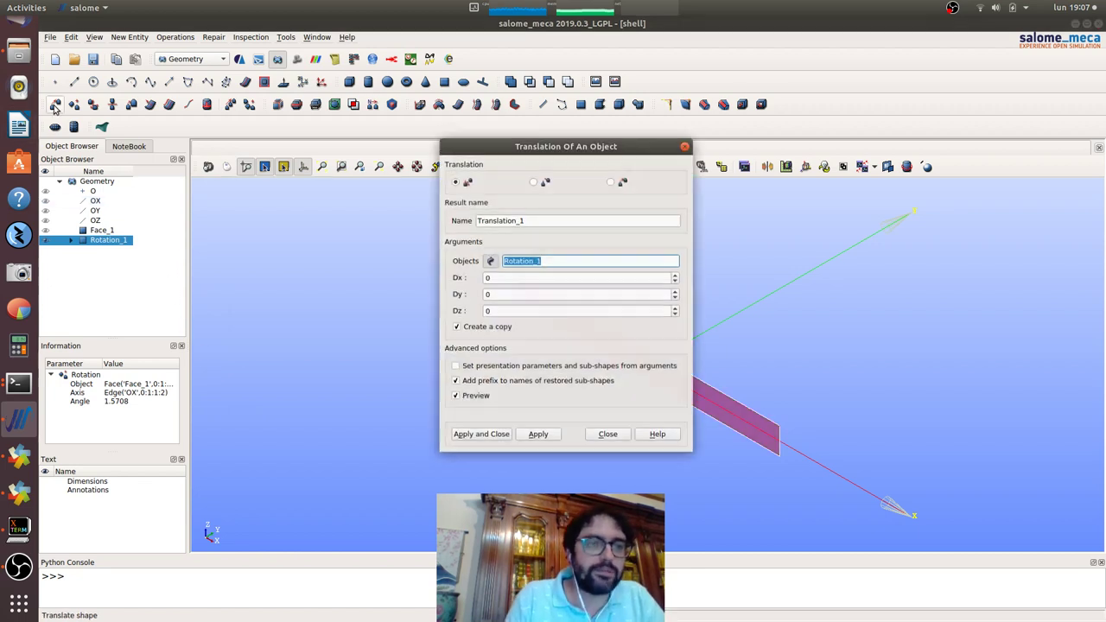
drag(629, 146, 370, 165)
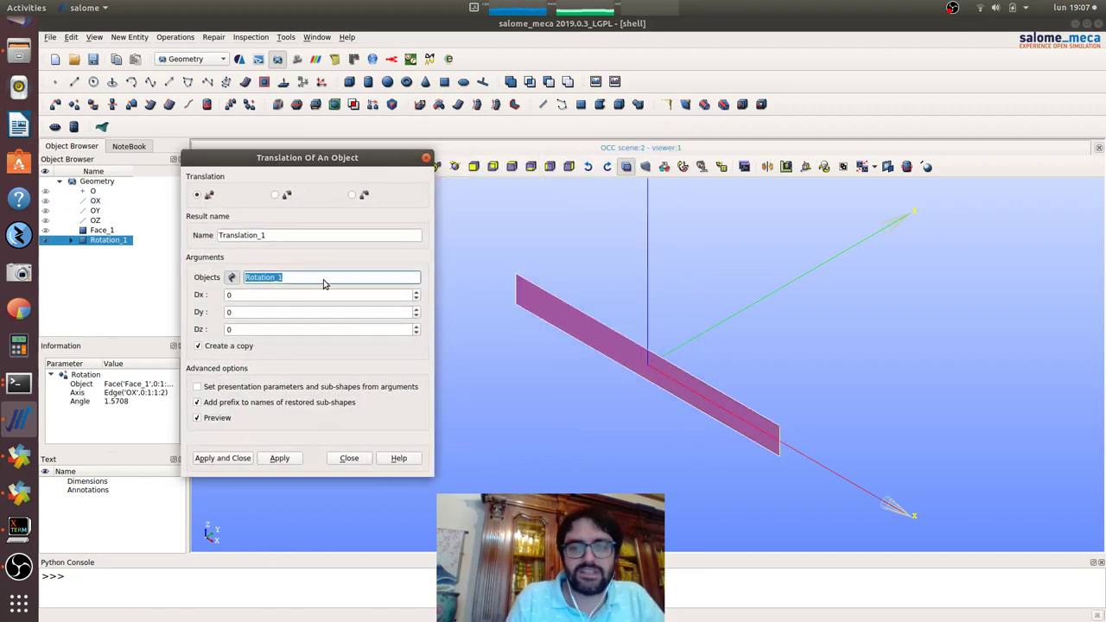
click(241, 312)
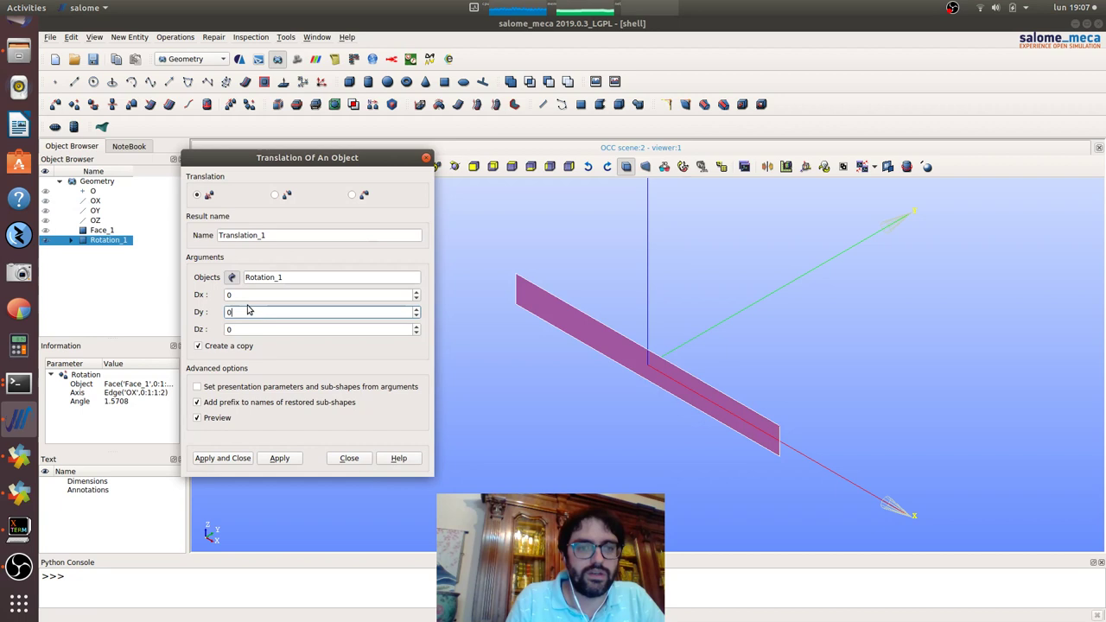
text(500)
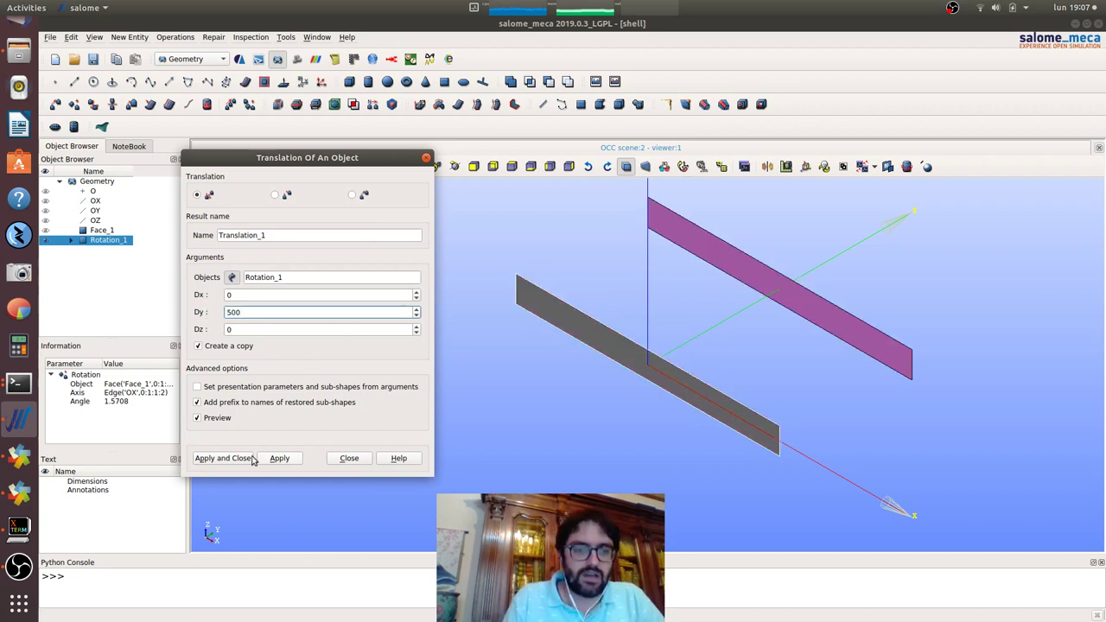
click(223, 457)
click(102, 231)
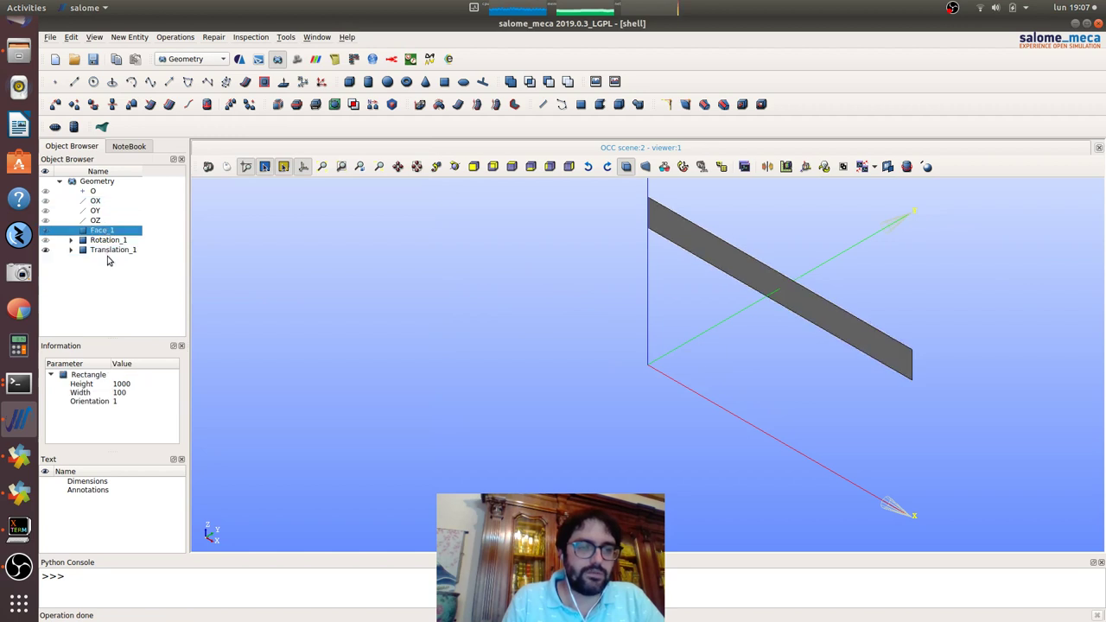
- Build Compound_1 from Face_1 and Translation_1, then open its Create Group action
ctrl+click(112, 250)
click(129, 37)
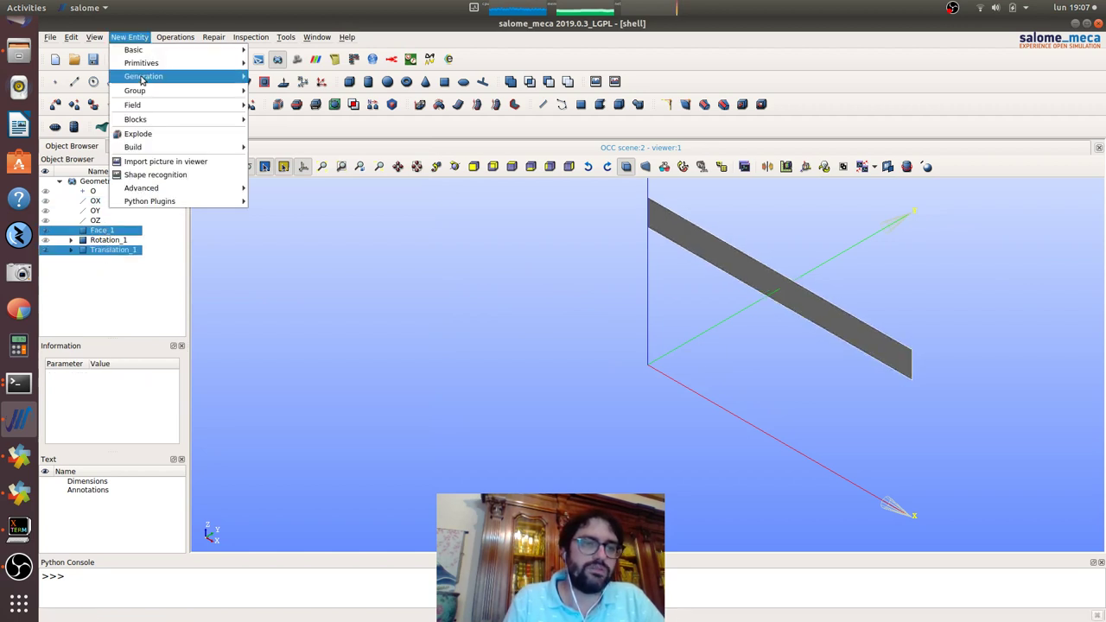
mouse_move(171, 148)
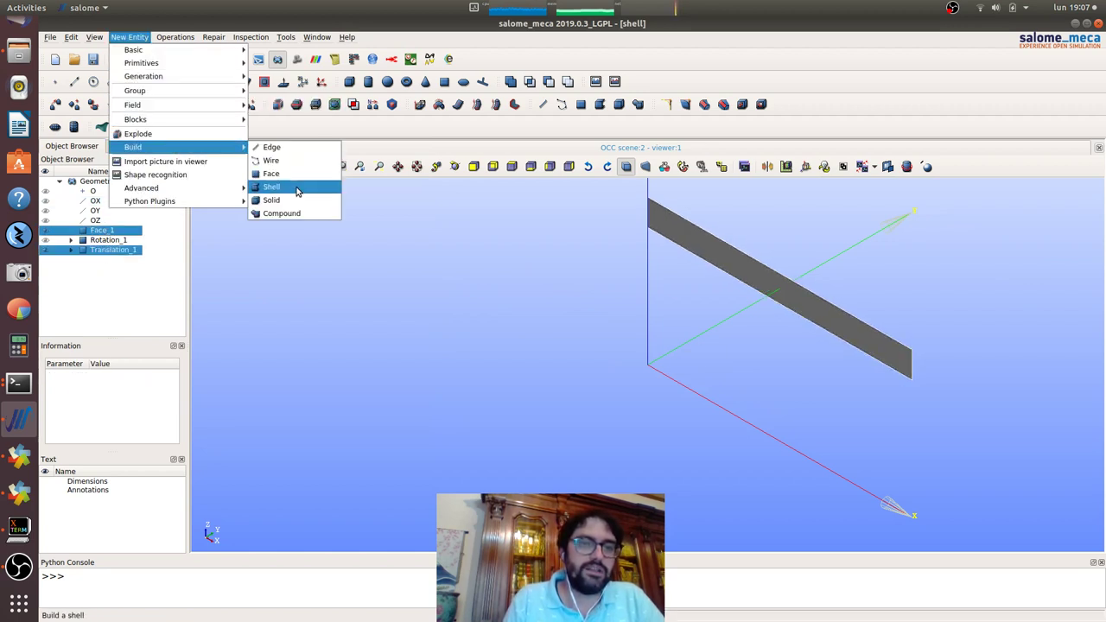
click(285, 214)
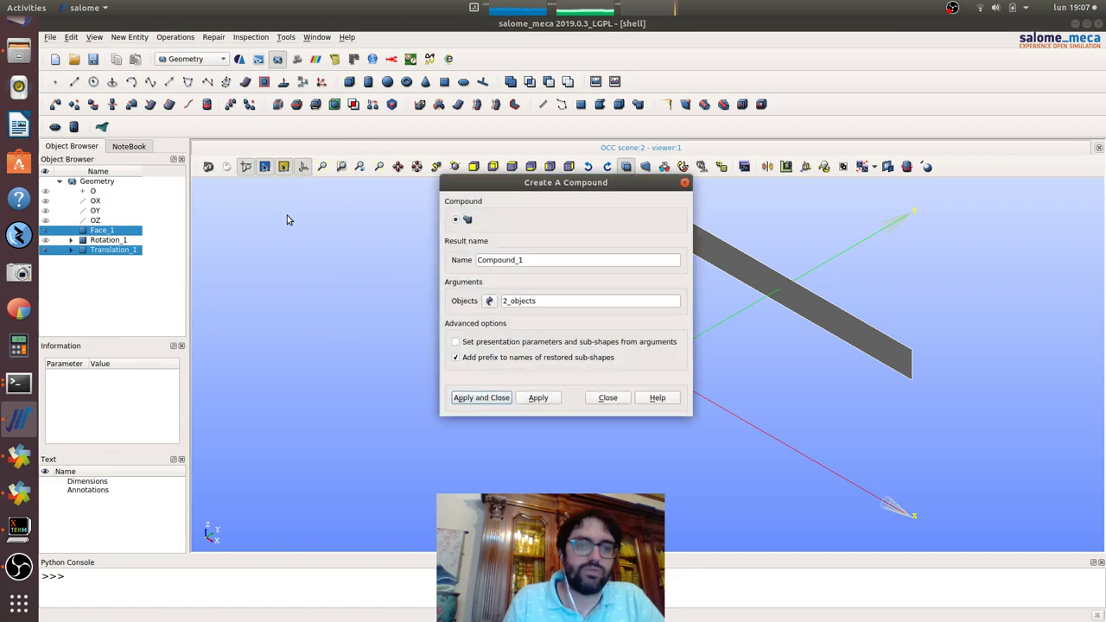
click(489, 397)
right_click(97, 259)
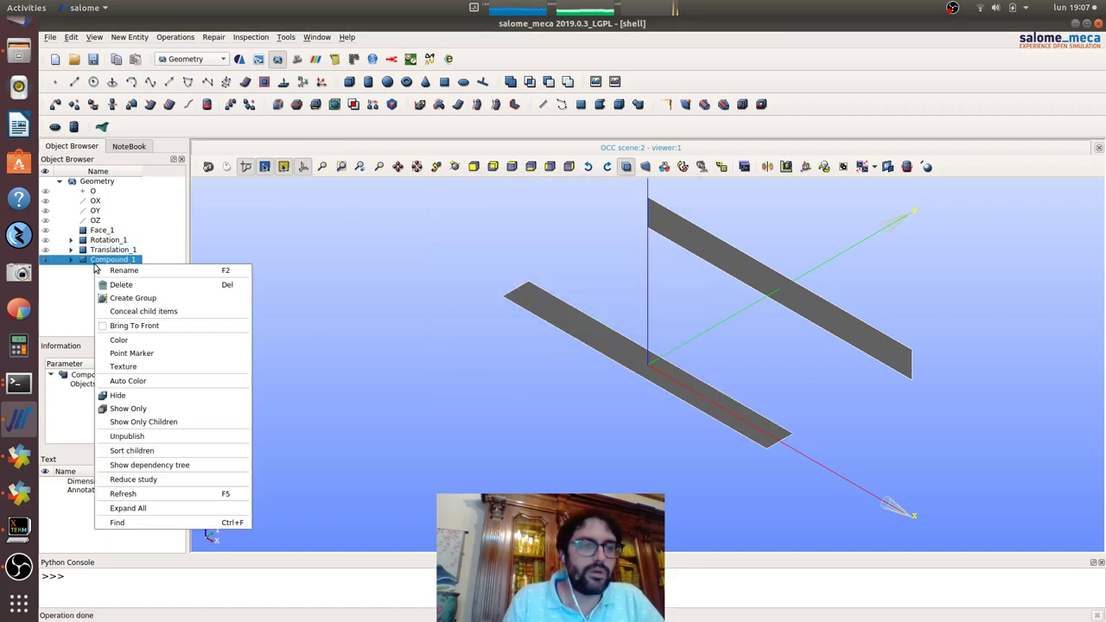
- Create an edge group named fix on Compound_1 from edges 4 and 14
click(184, 298)
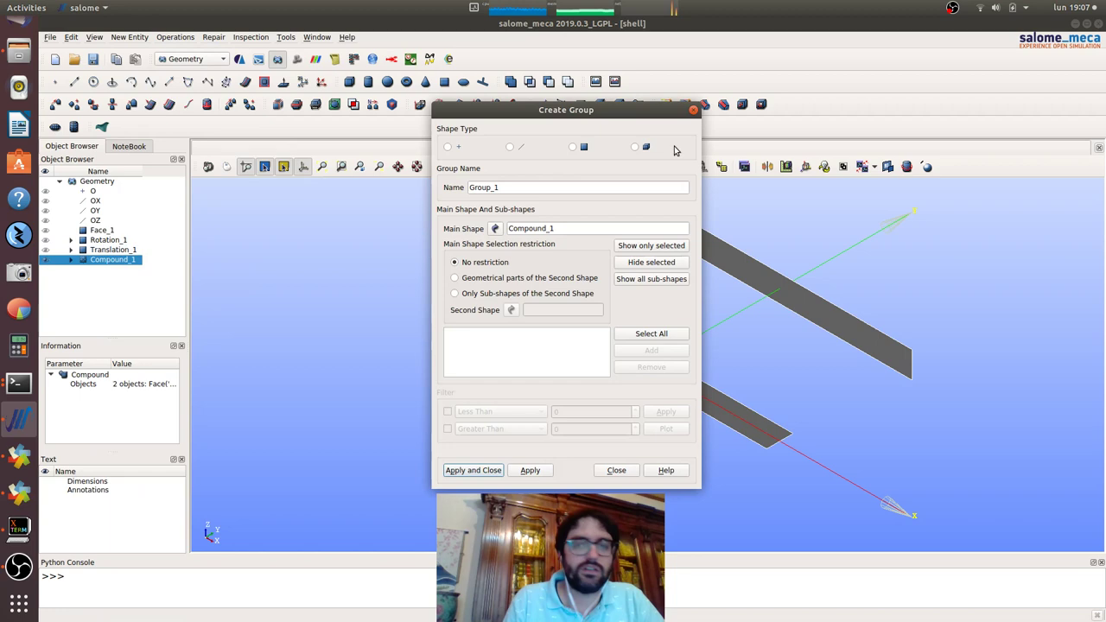
drag(535, 113, 275, 113)
click(249, 146)
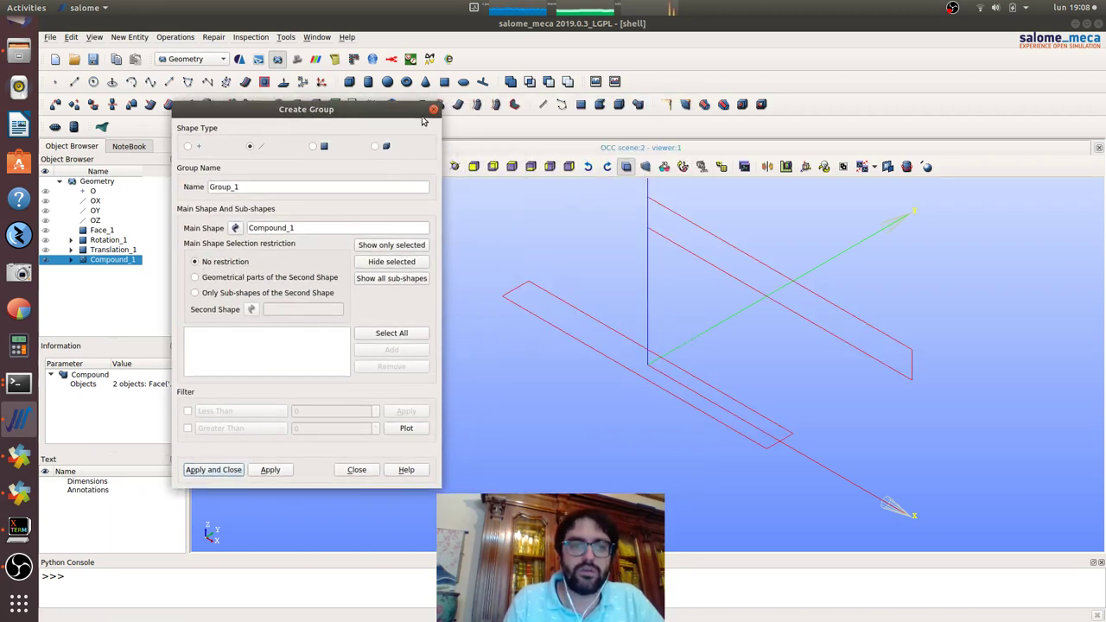
drag(419, 109, 278, 180)
click(303, 166)
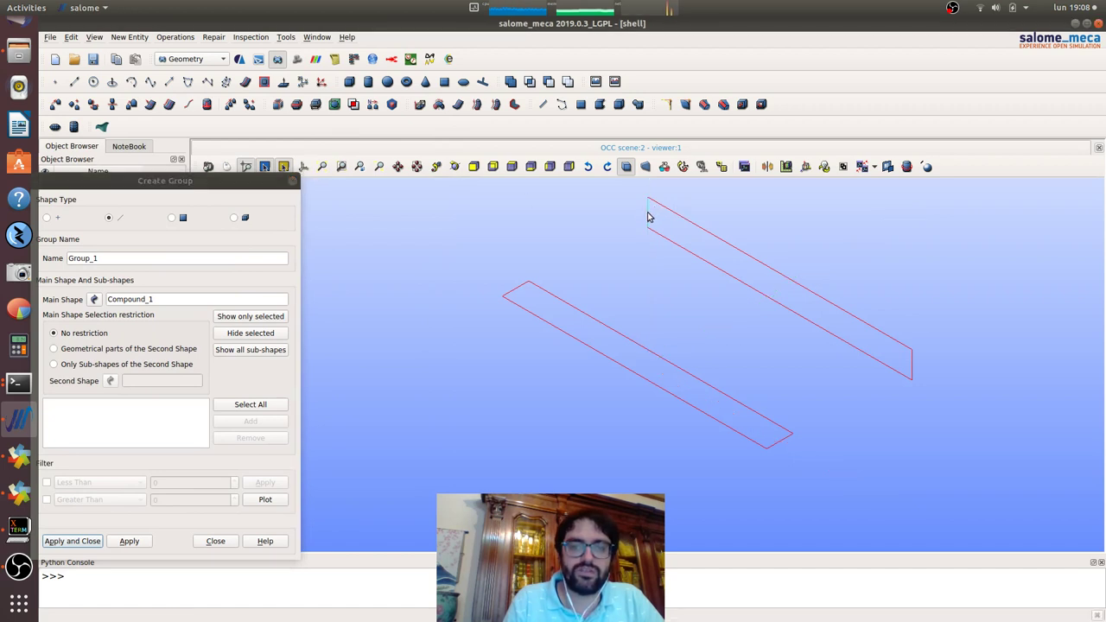
click(649, 217)
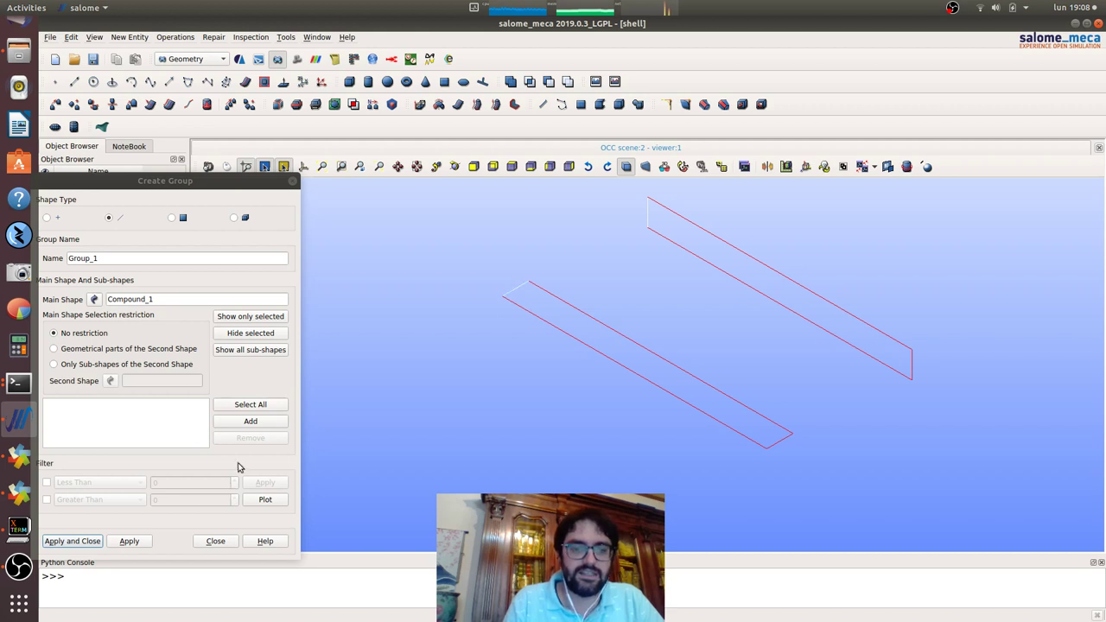
click(249, 421)
click(114, 258)
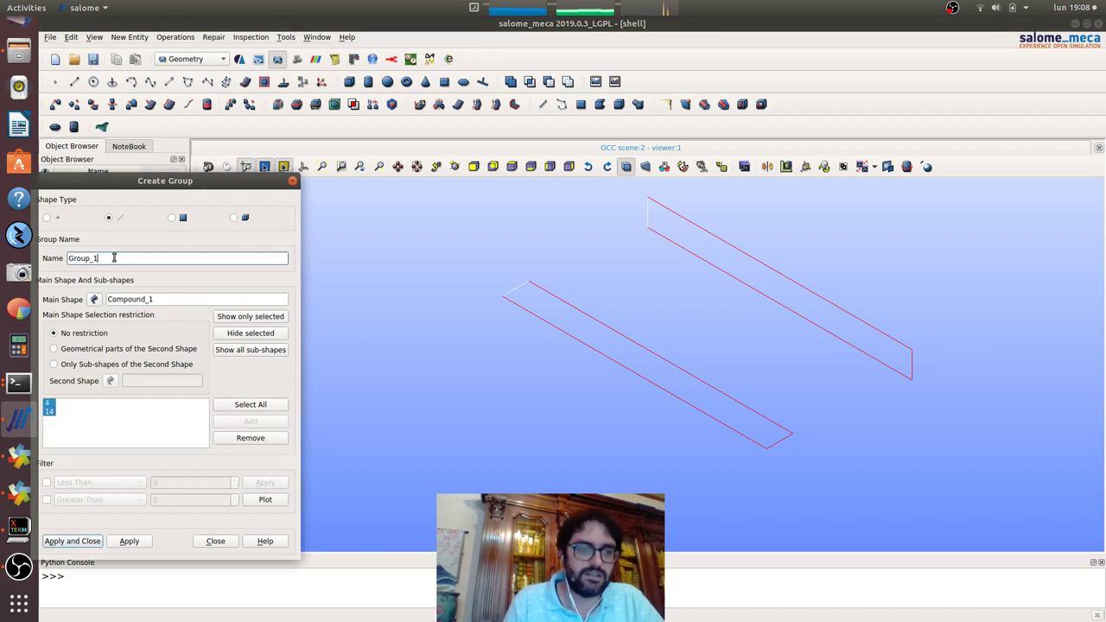
double_click(113, 257)
text(fix)
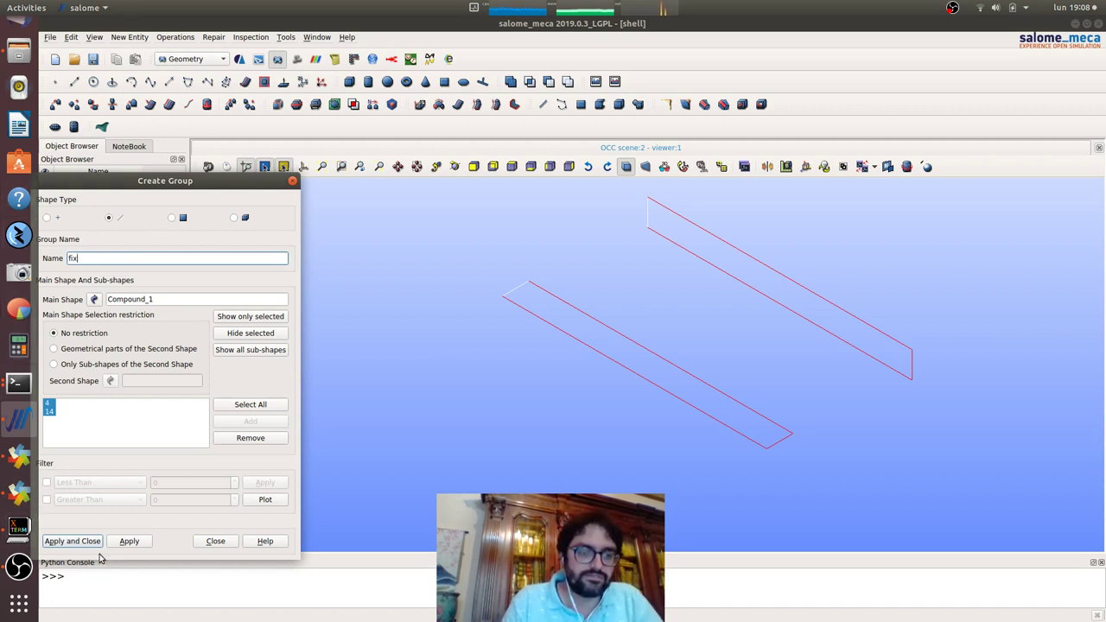
click(127, 540)
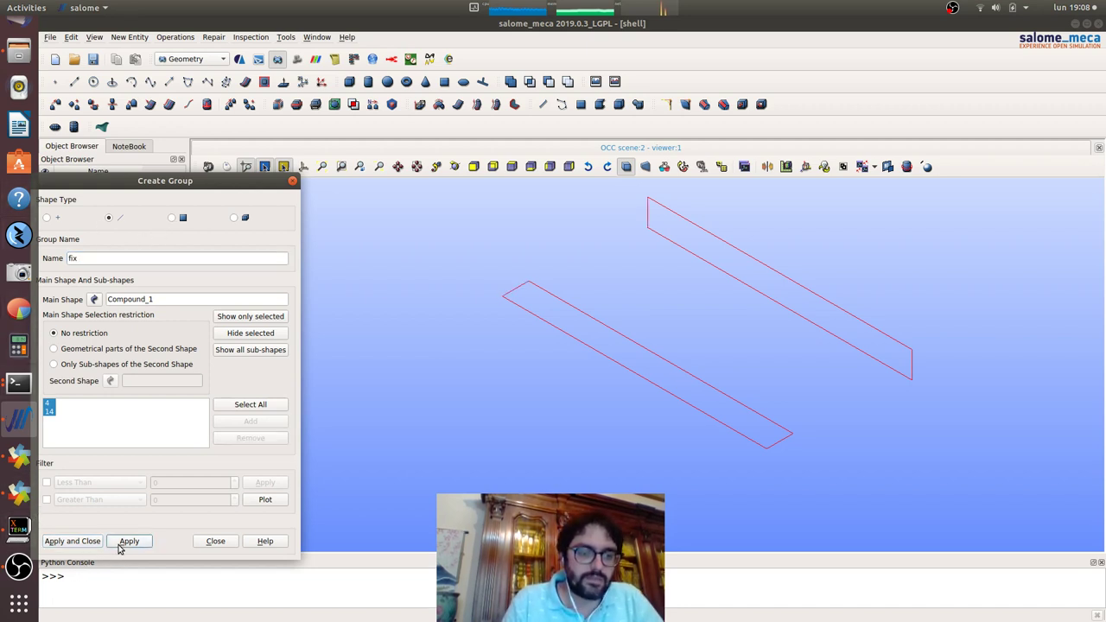
- Create an edge group named force from the two plates' short right edges
click(912, 363)
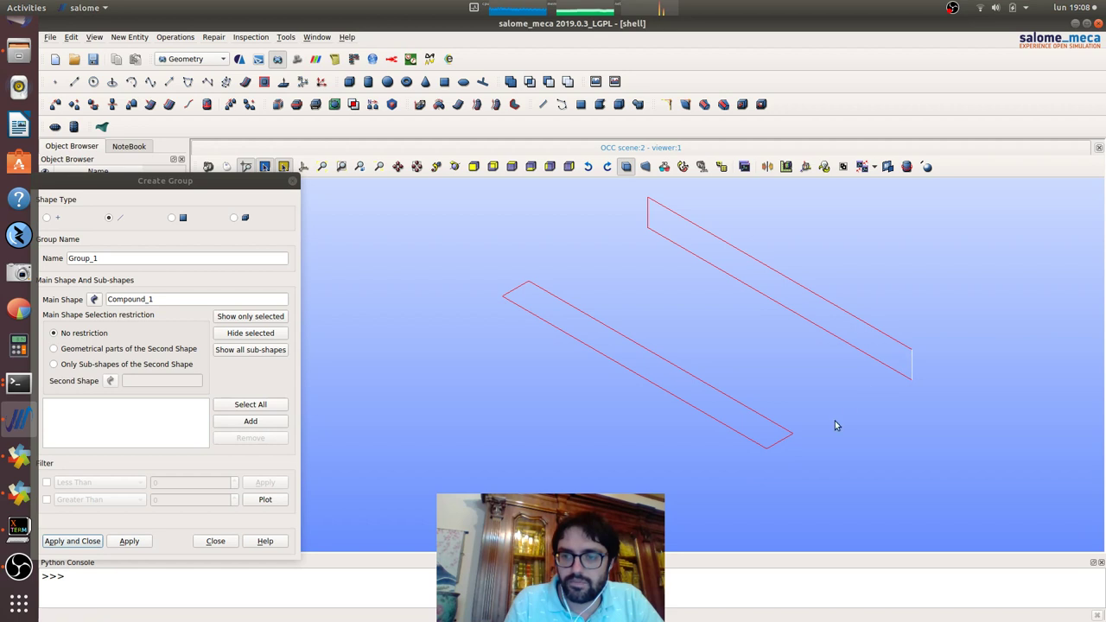
shift+click(786, 442)
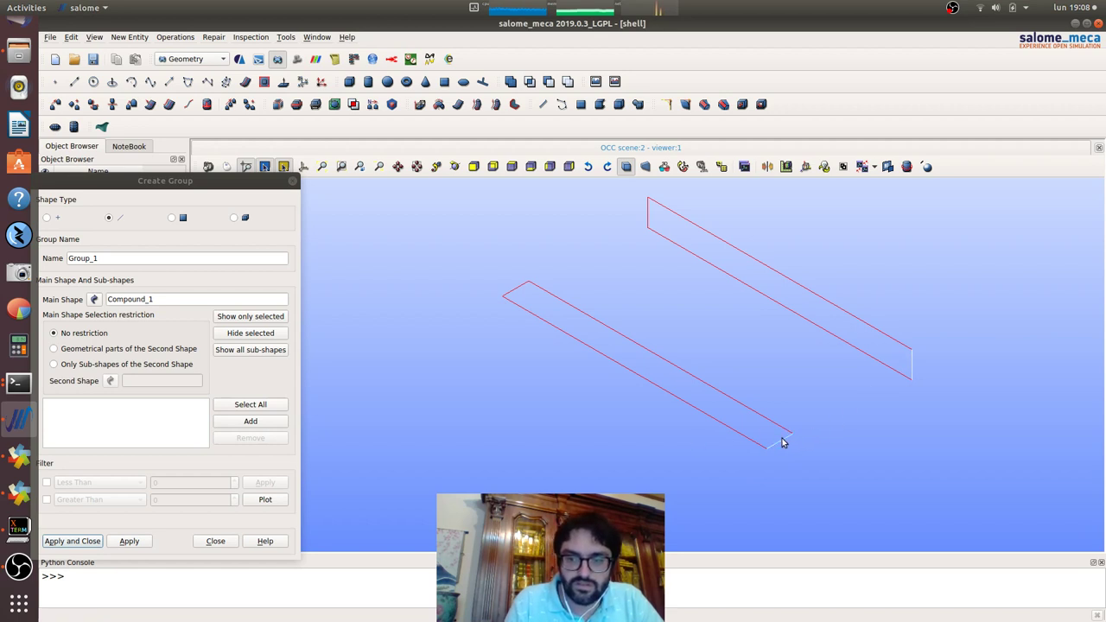
click(95, 259)
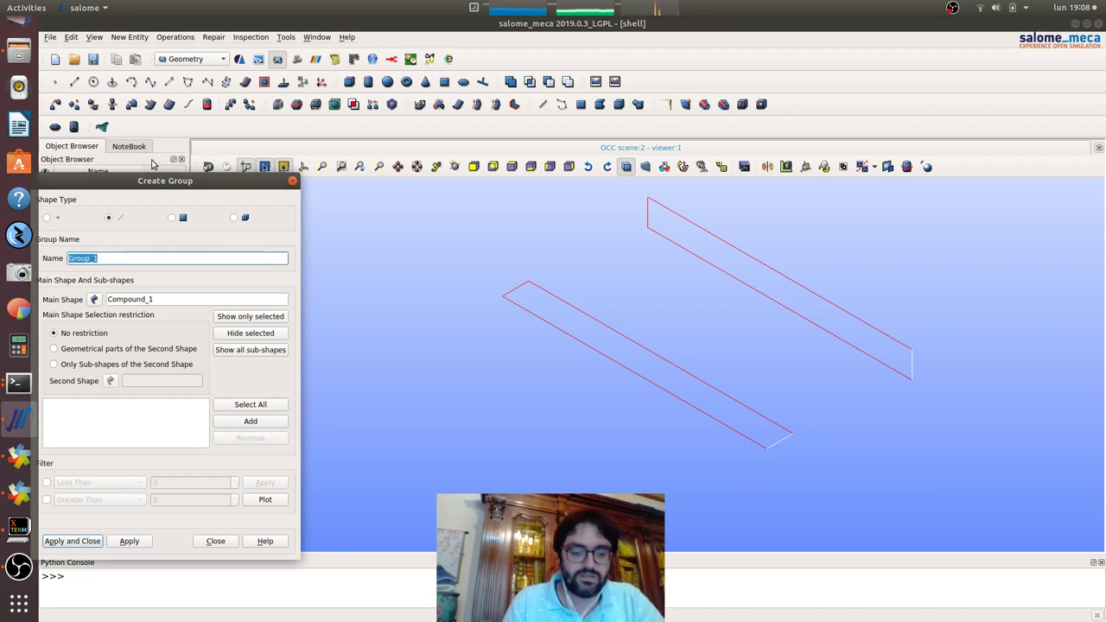
text(force)
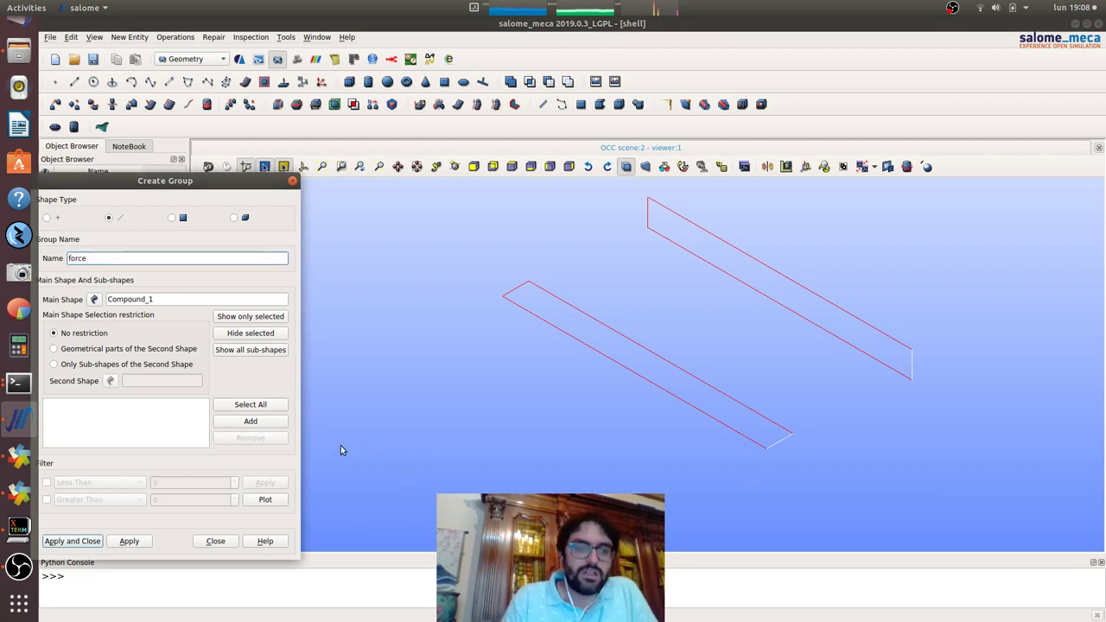
click(219, 418)
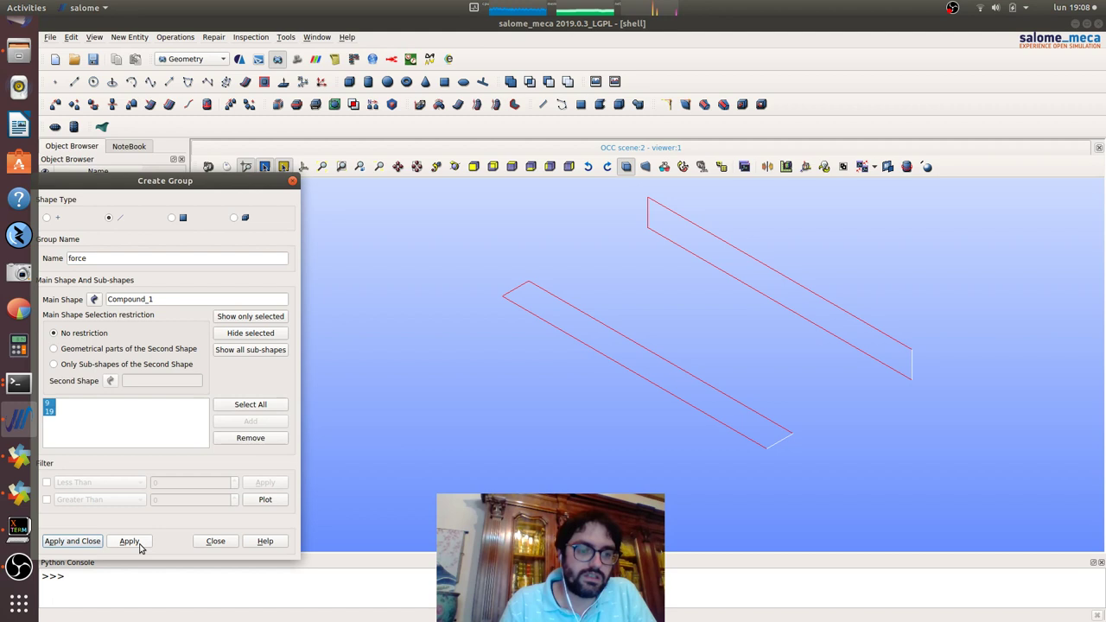
click(134, 541)
- Create a face group shell_vert from the upper plate face
click(172, 218)
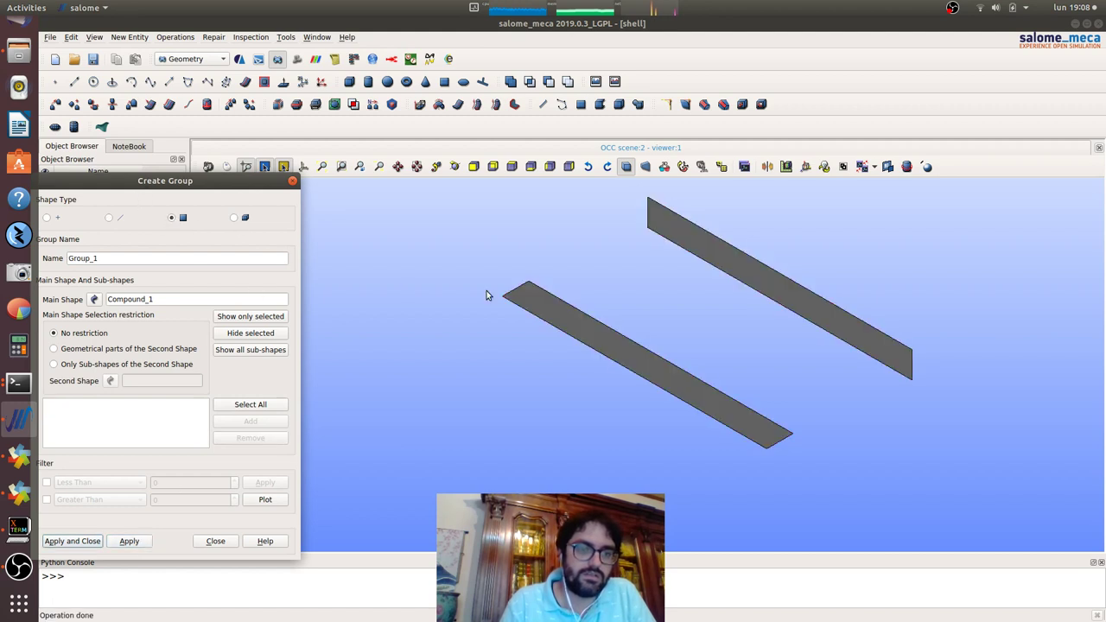
click(748, 275)
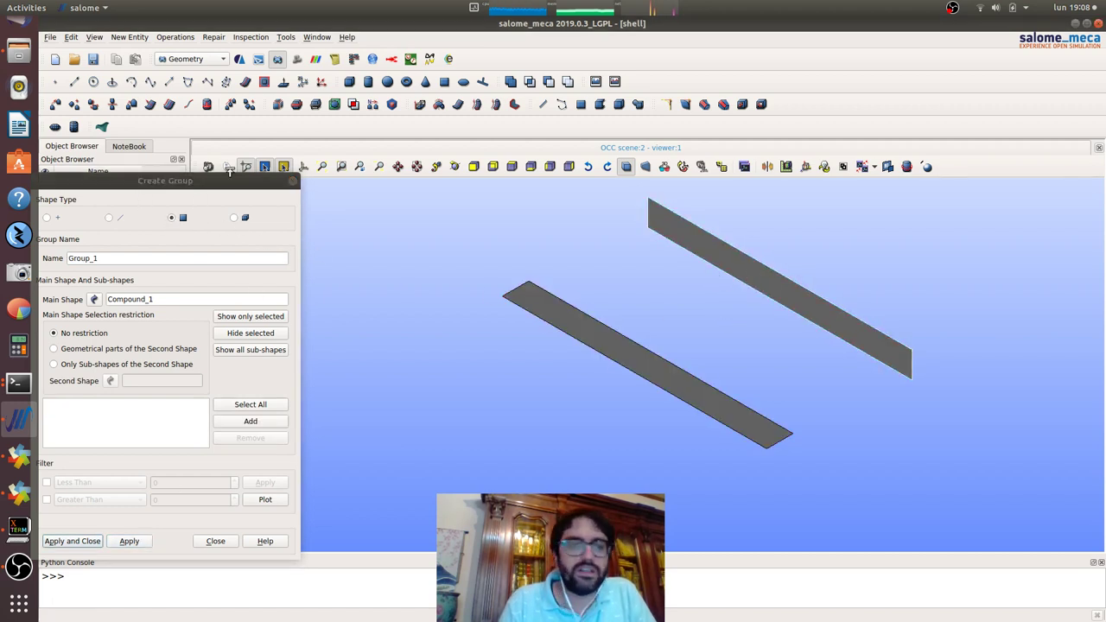
drag(224, 186, 309, 157)
double_click(210, 229)
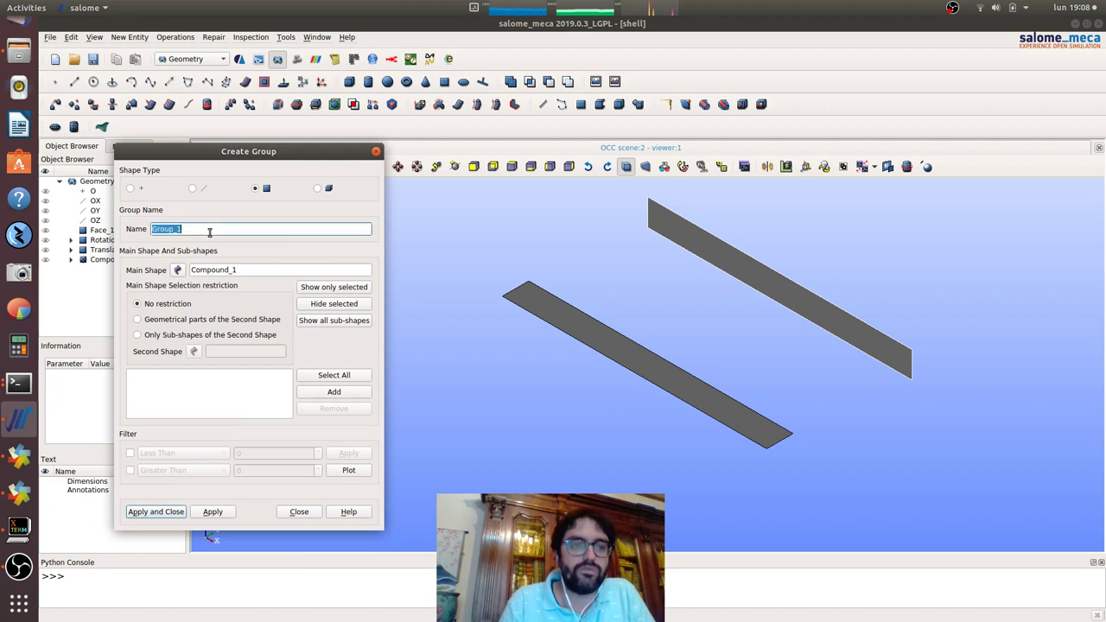
text(shell)
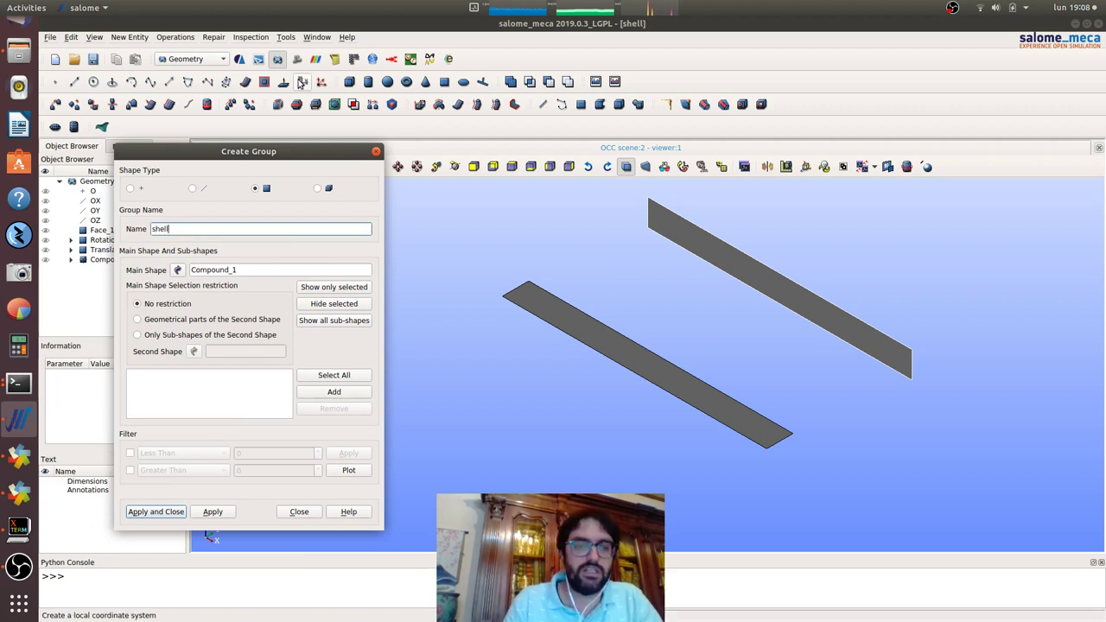
text(_vert)
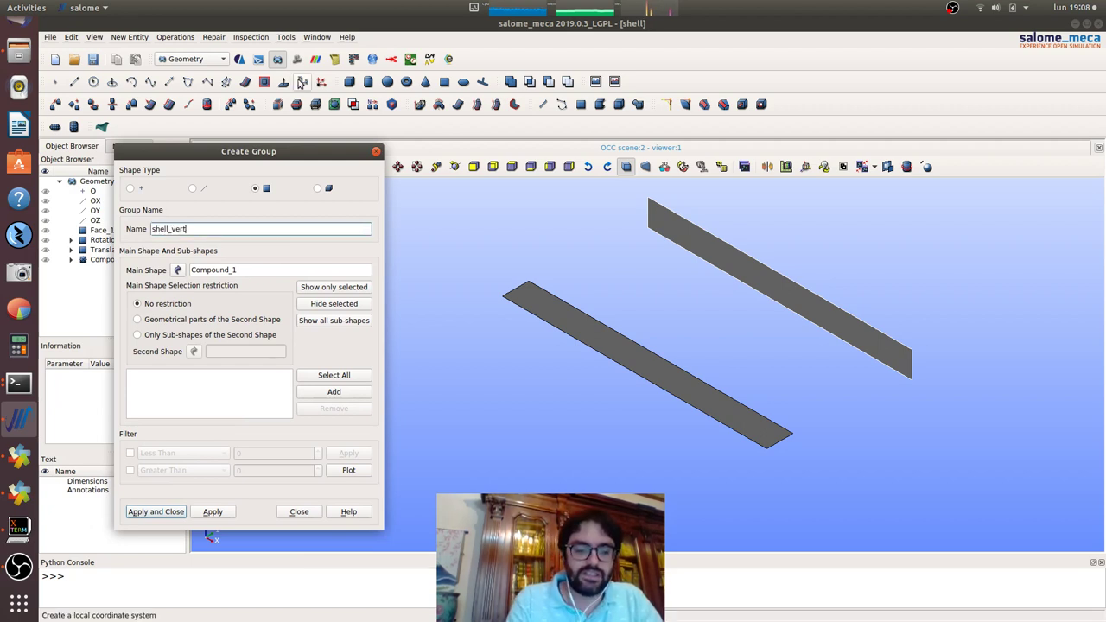
click(307, 392)
click(213, 513)
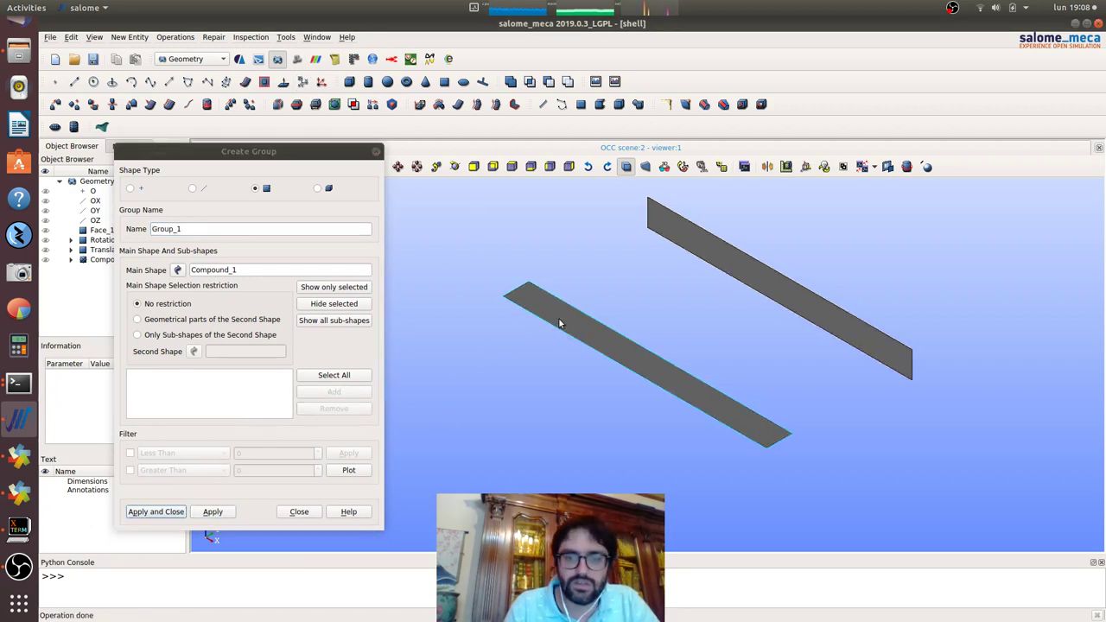
- Pick the lower plate face and name the next face group shell_hor
click(616, 340)
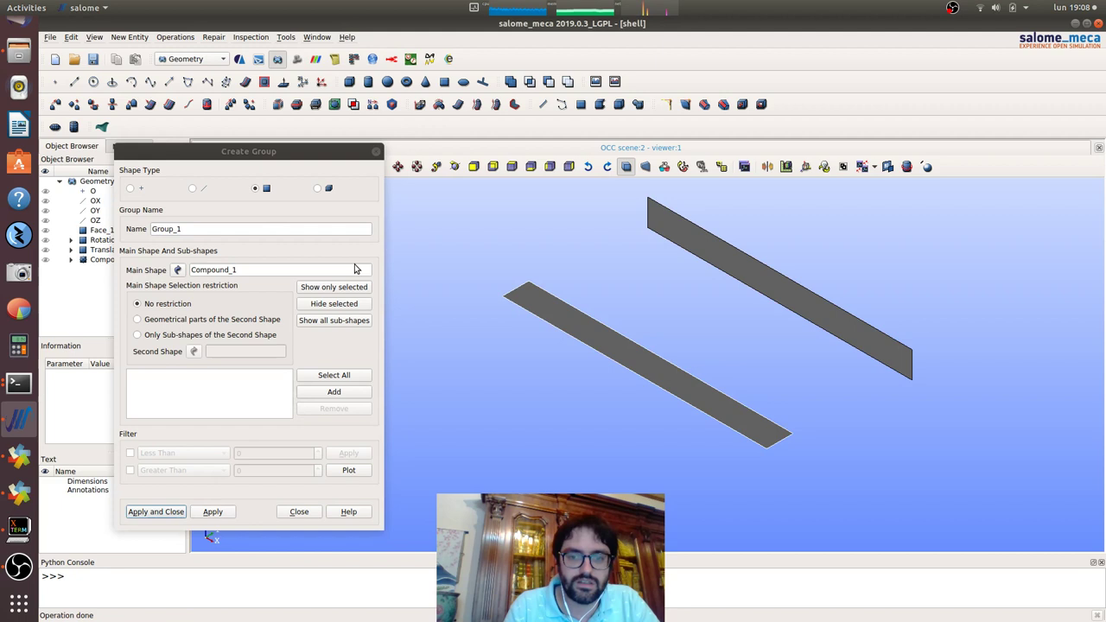
click(247, 227)
double_click(247, 227)
text(shell_hor)
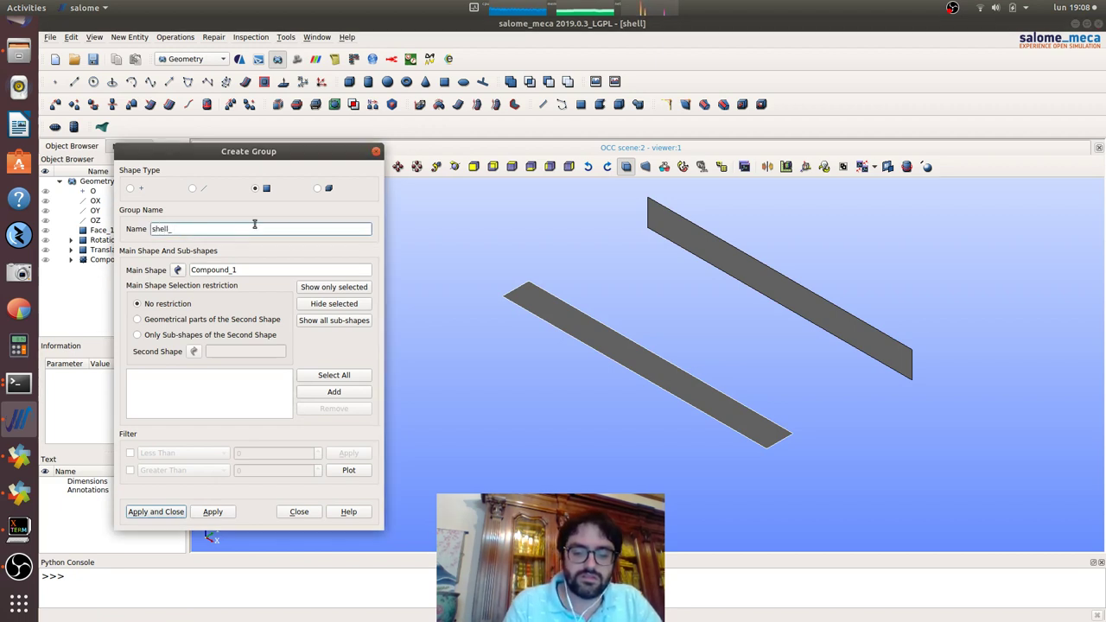
- Finish the shell_hor face group, then start a new mesh on Compound_1 in the Mesh module
click(346, 391)
click(157, 512)
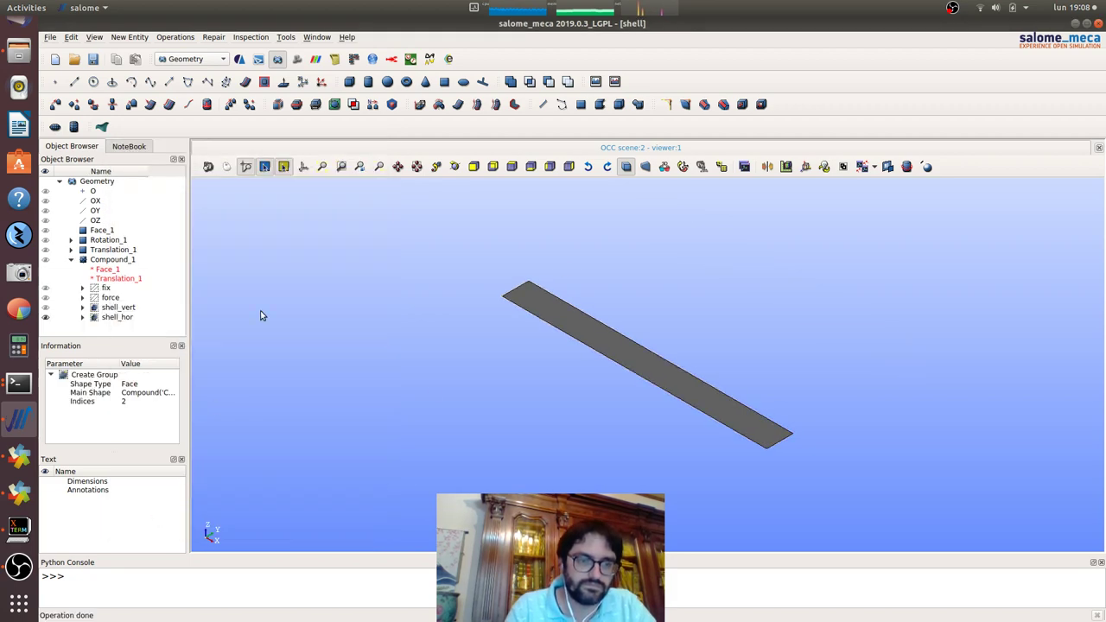
click(295, 60)
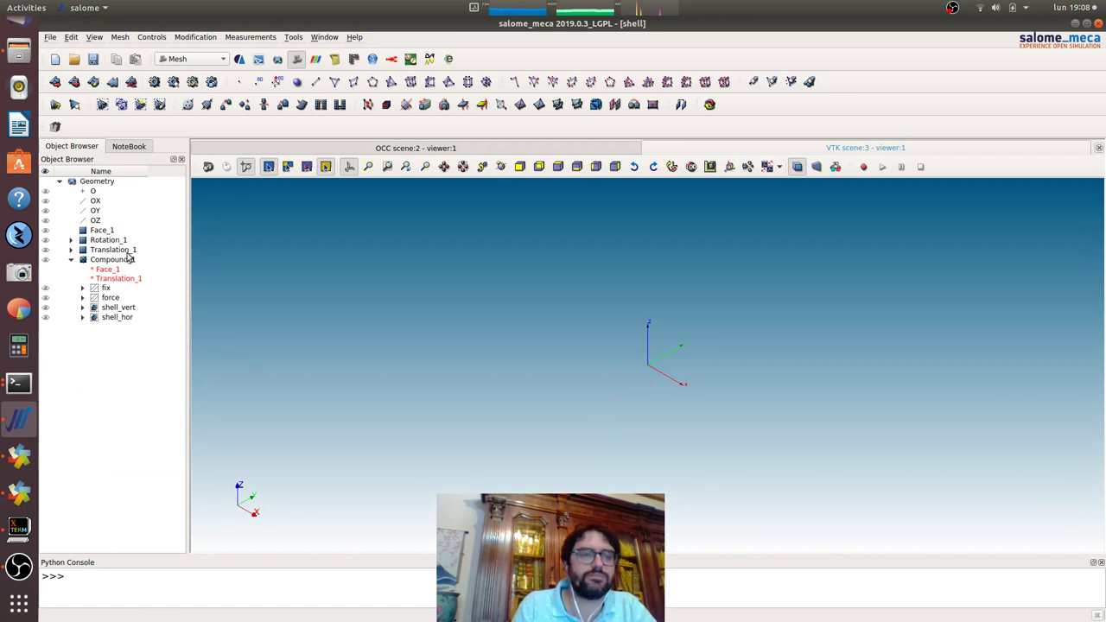
click(126, 260)
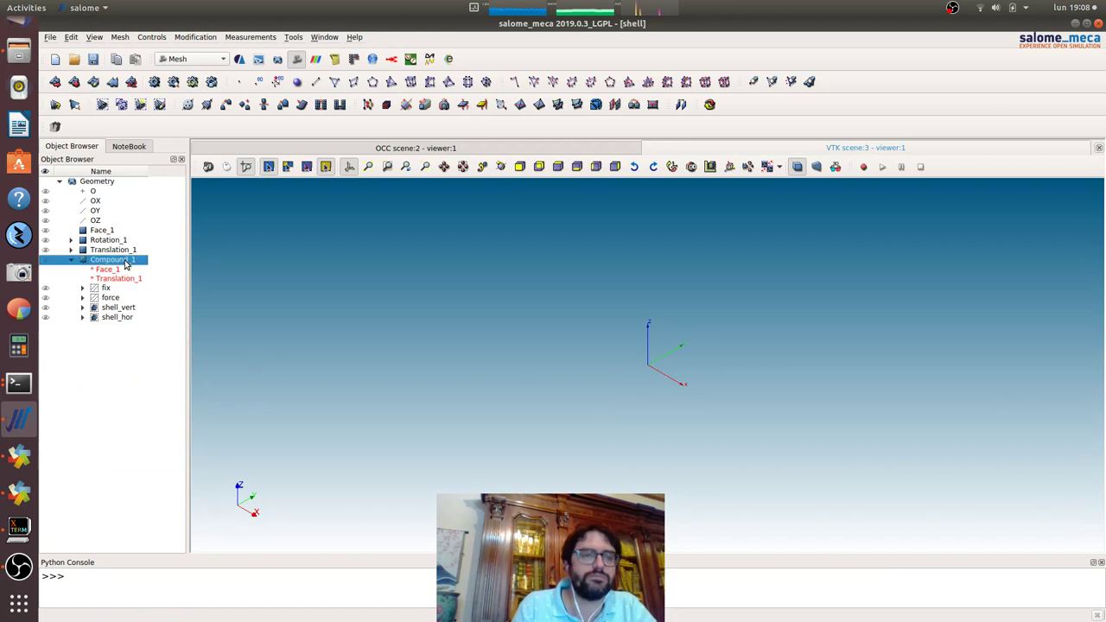
click(119, 37)
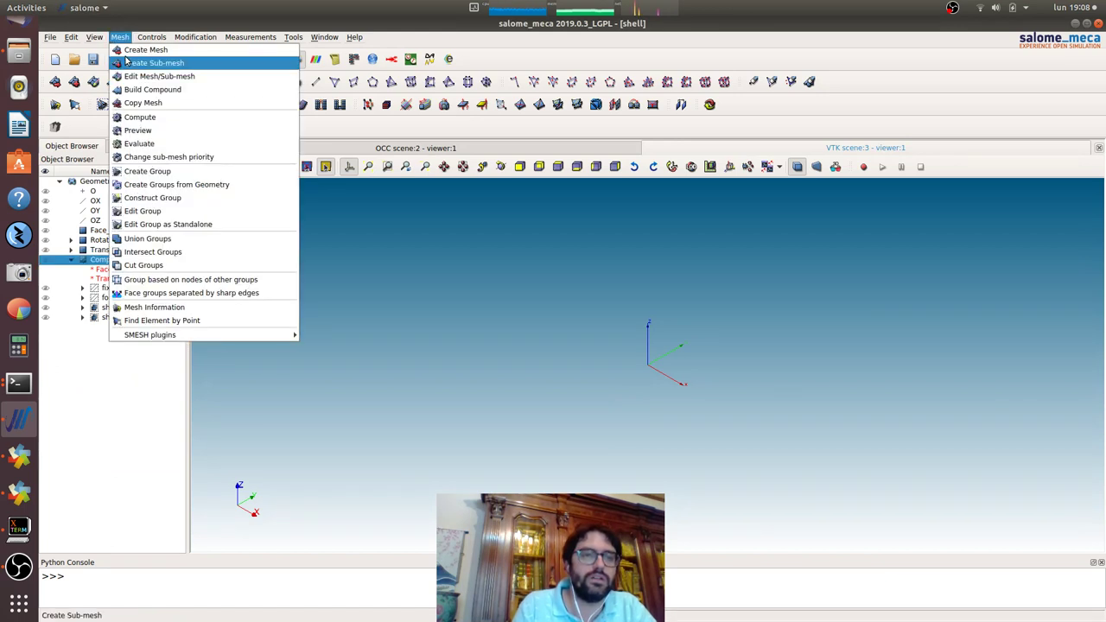
click(128, 54)
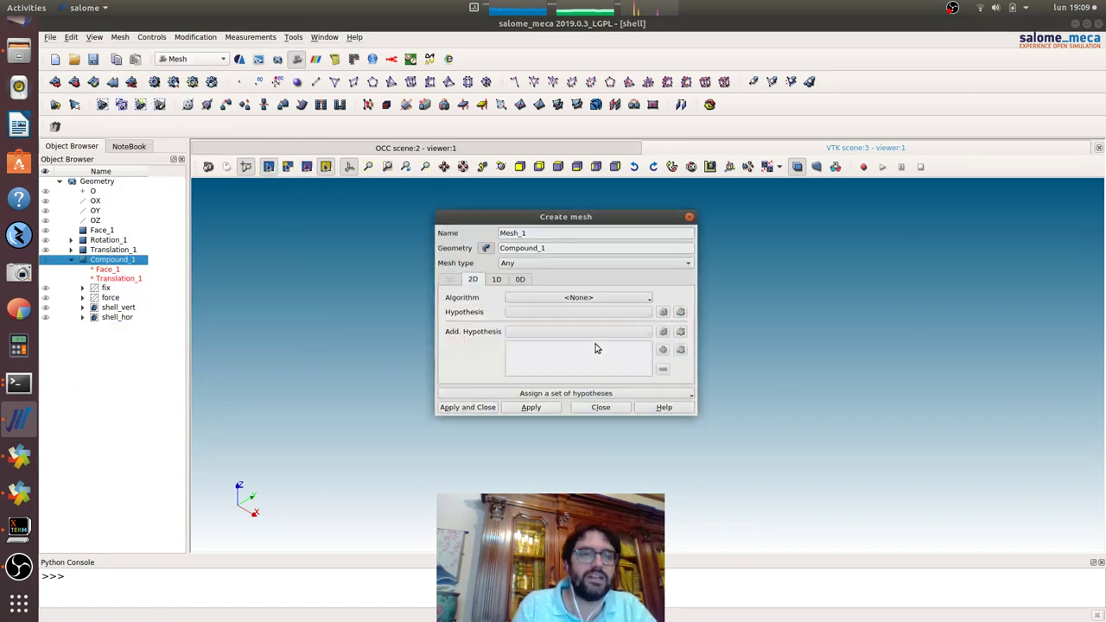
- Use NETGEN 1D-2D with NETGEN 2D Parameters: max and min size 10, quad-dominated
click(603, 297)
click(620, 386)
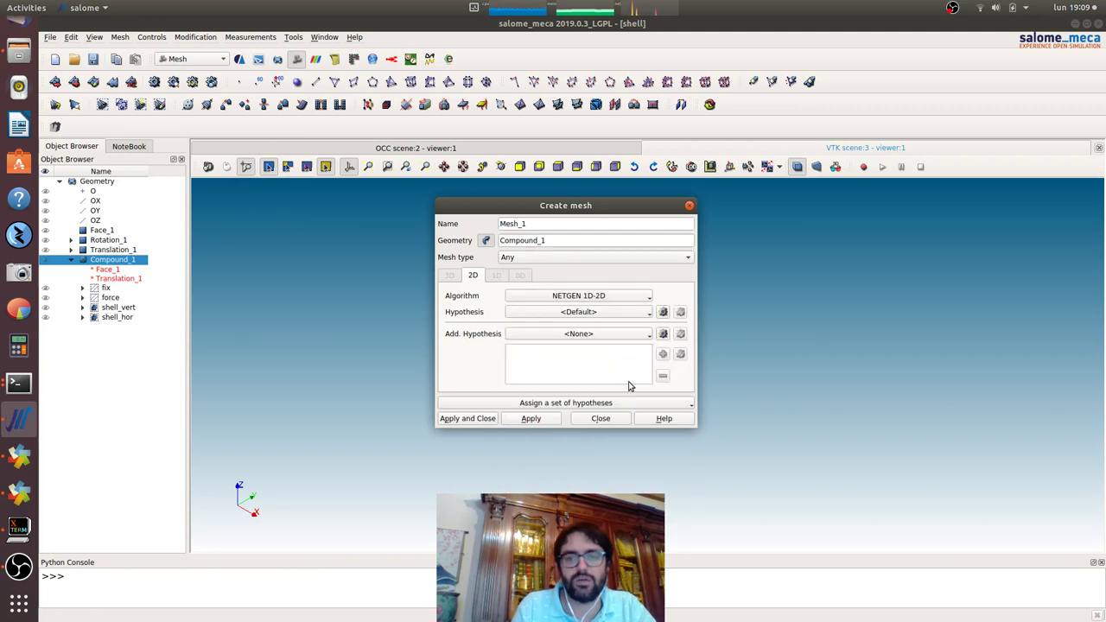
click(667, 313)
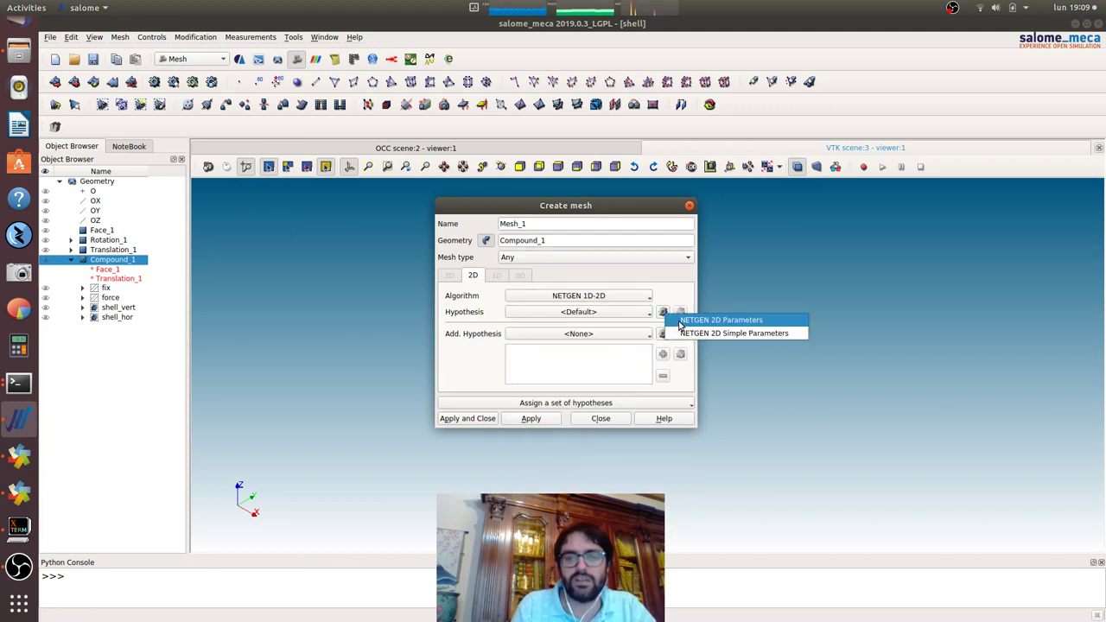
click(680, 322)
double_click(583, 230)
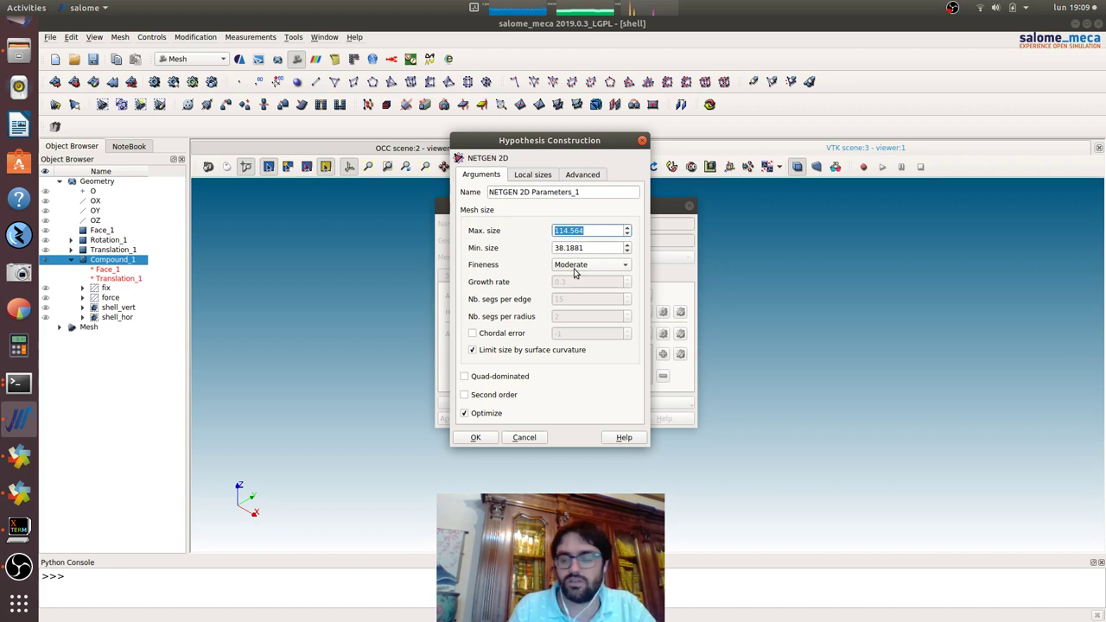
text(10)
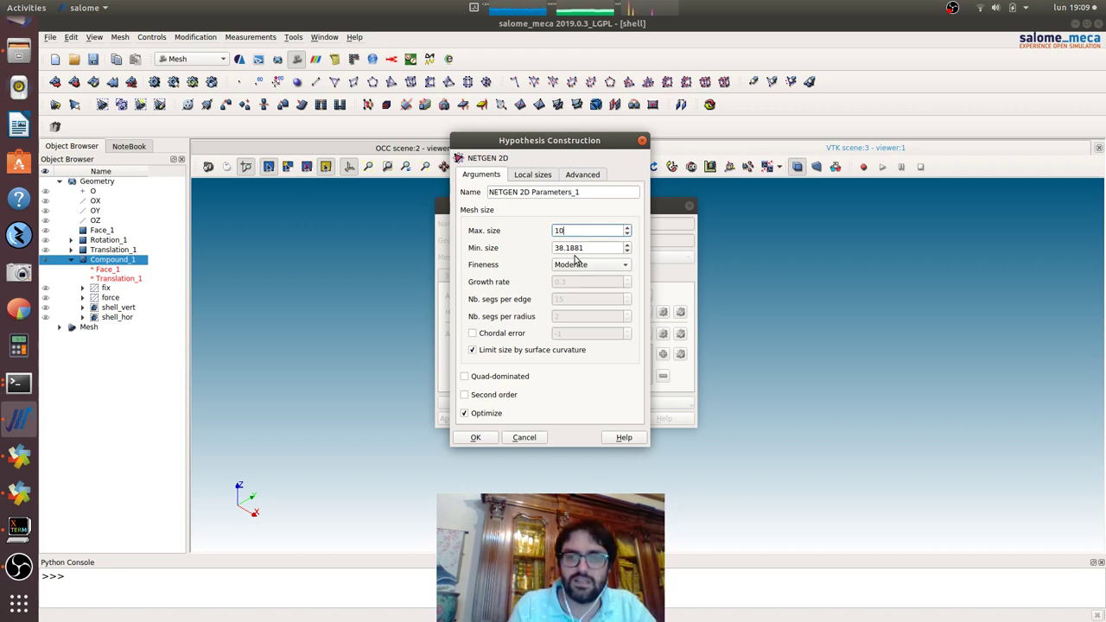
drag(587, 248, 525, 243)
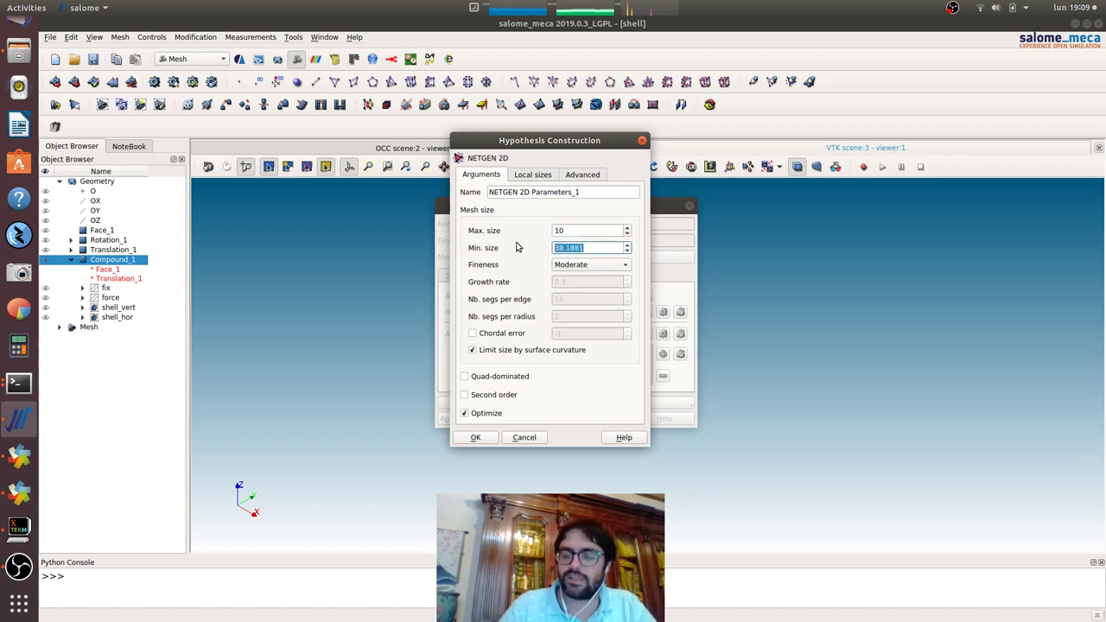
text(10)
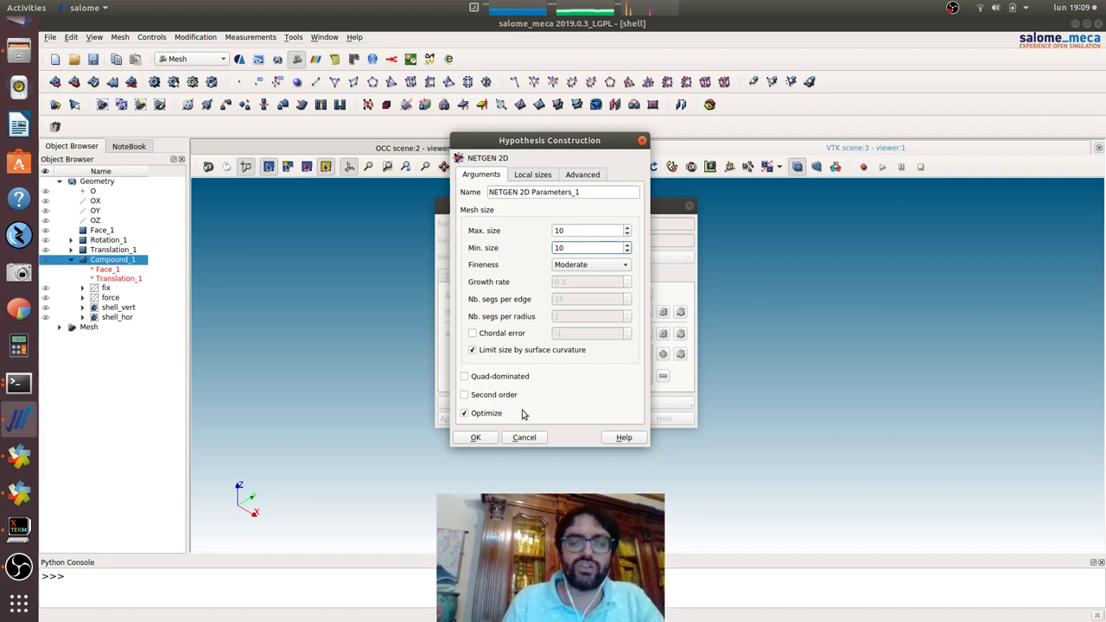
click(466, 377)
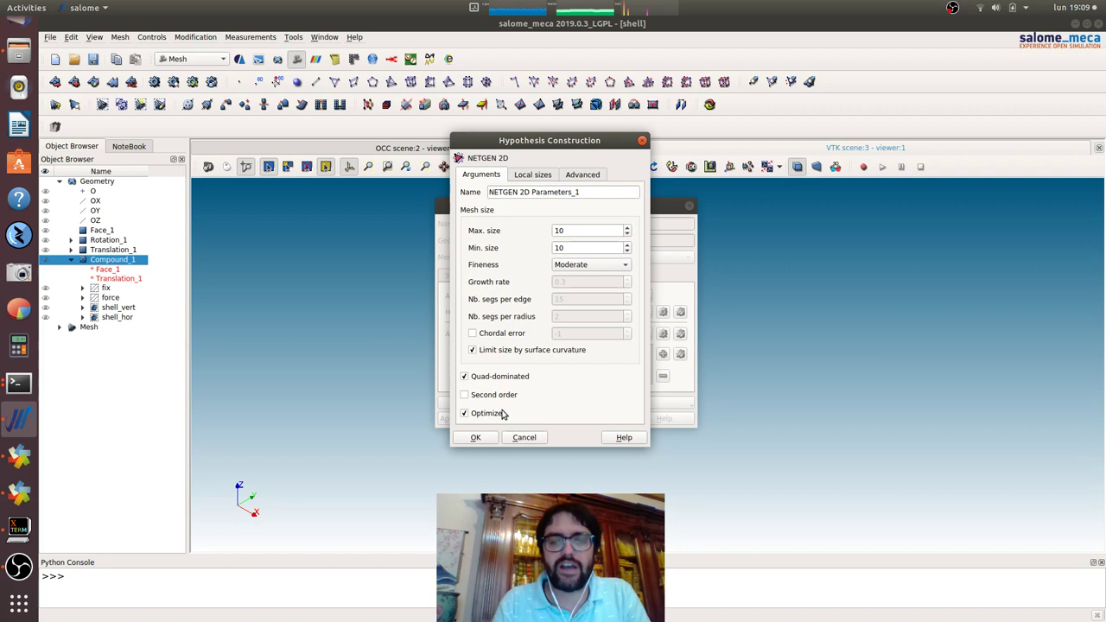
click(476, 437)
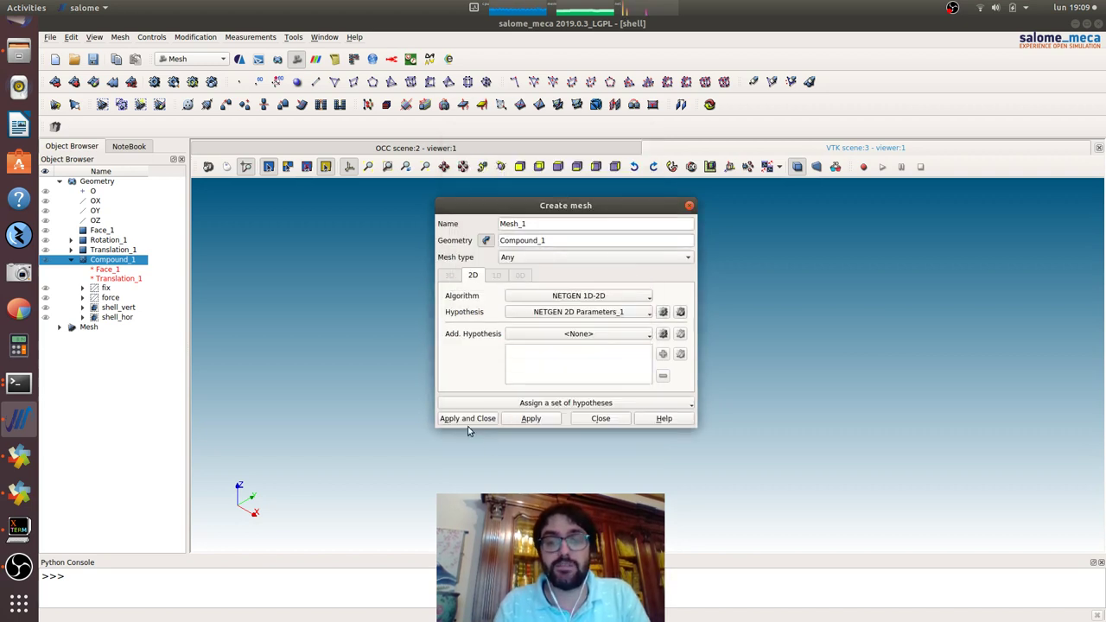
- Create Mesh_1 and compute it (2222 nodes, 2003 faces)
click(467, 418)
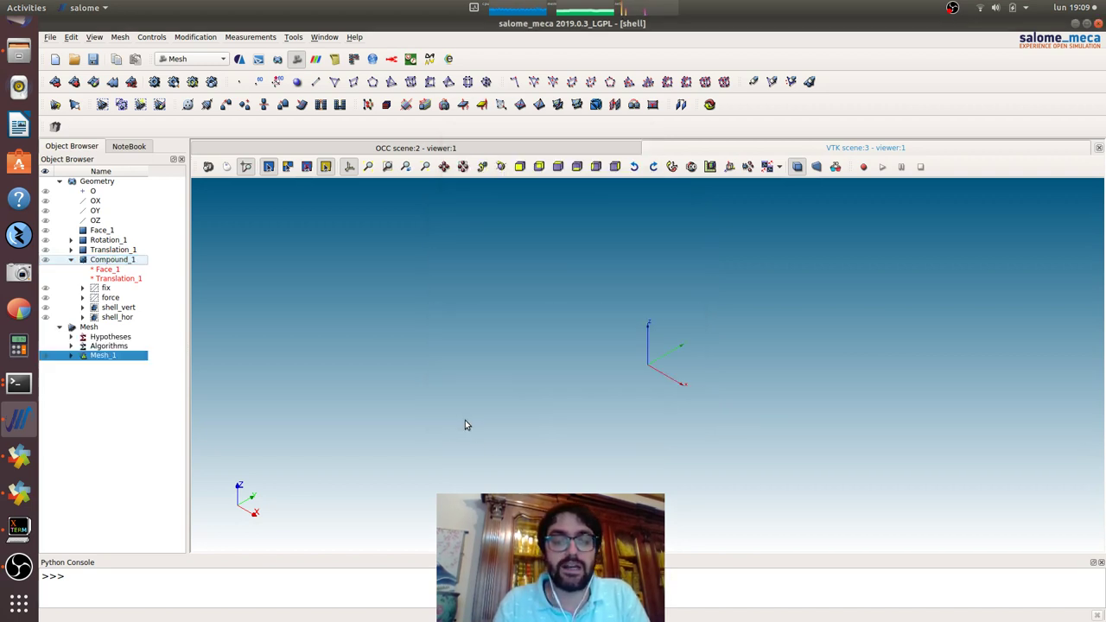
right_click(103, 355)
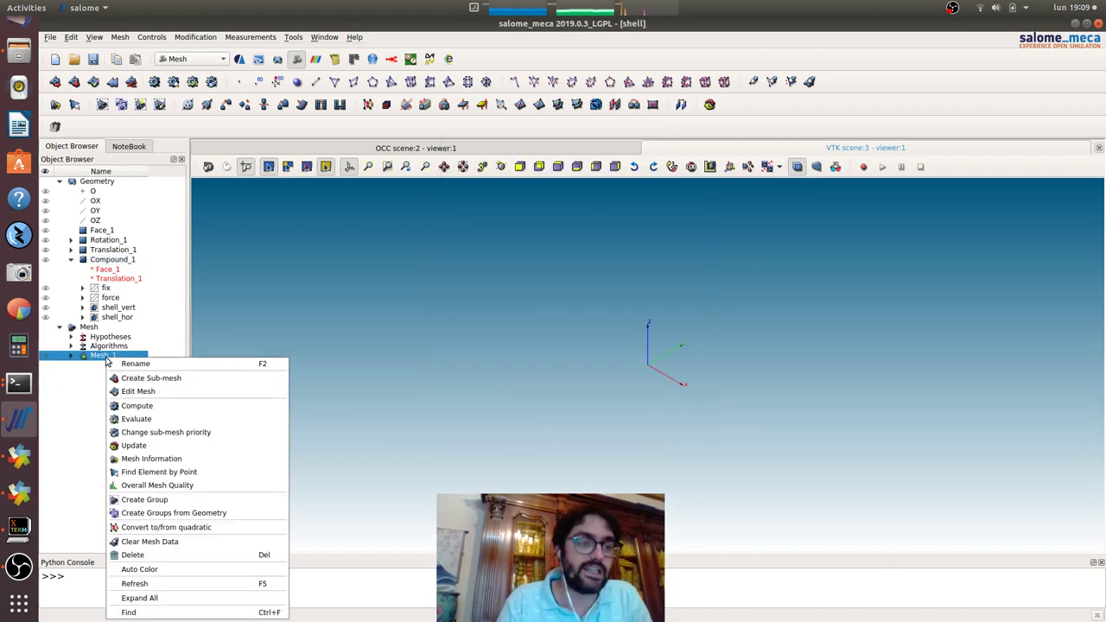
click(137, 405)
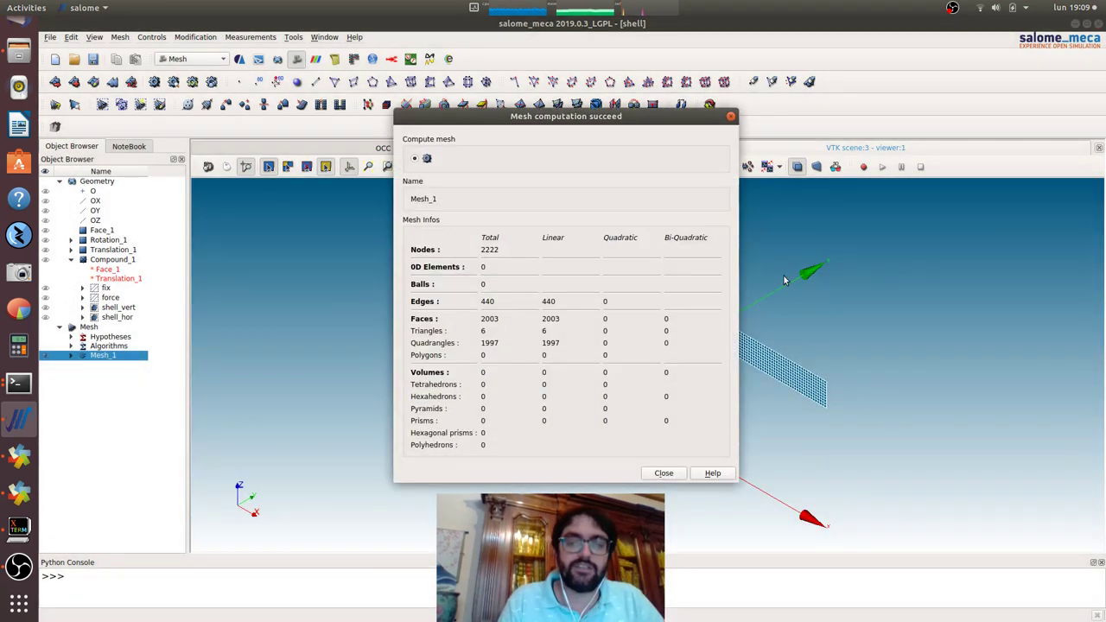
click(663, 471)
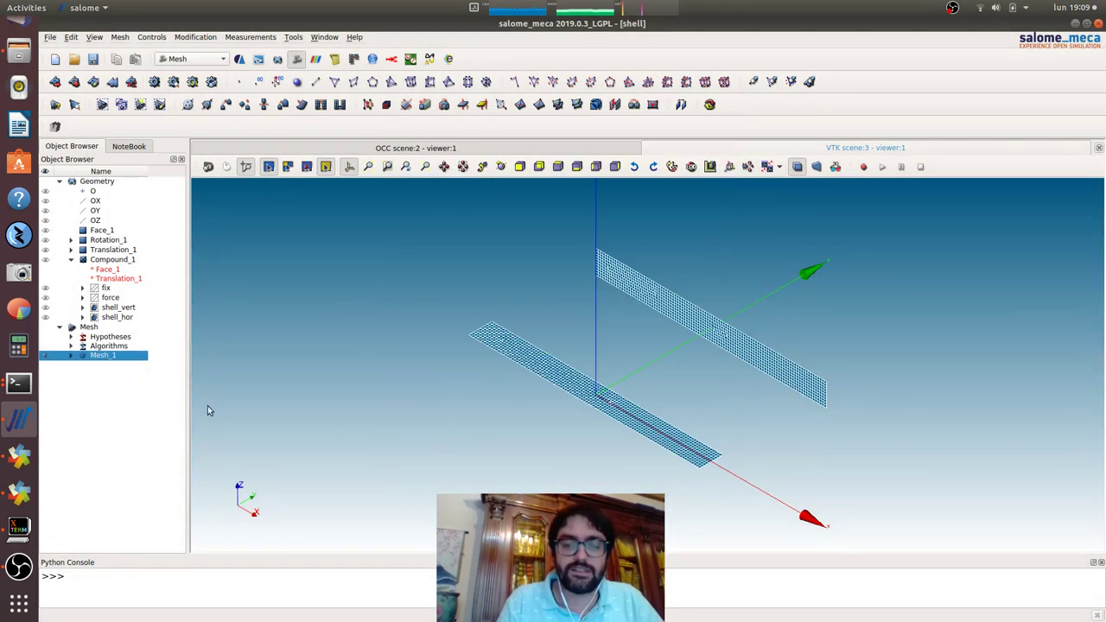
- Create element and node groups fix, force, shell_vert and shell_hor from geometry, then save the study
right_click(97, 355)
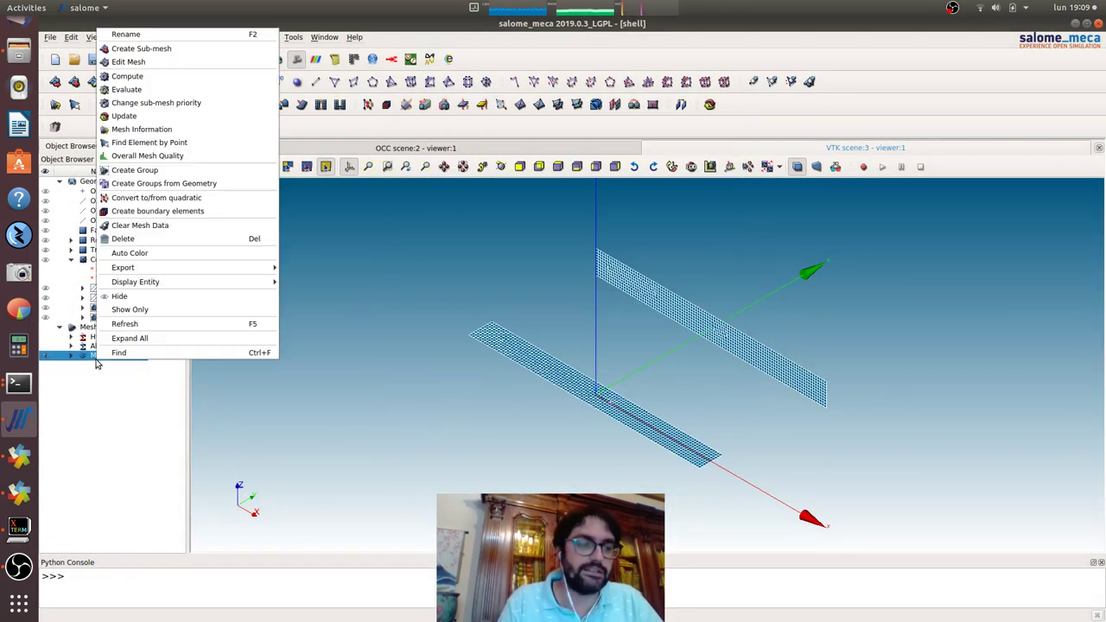
click(220, 183)
click(105, 288)
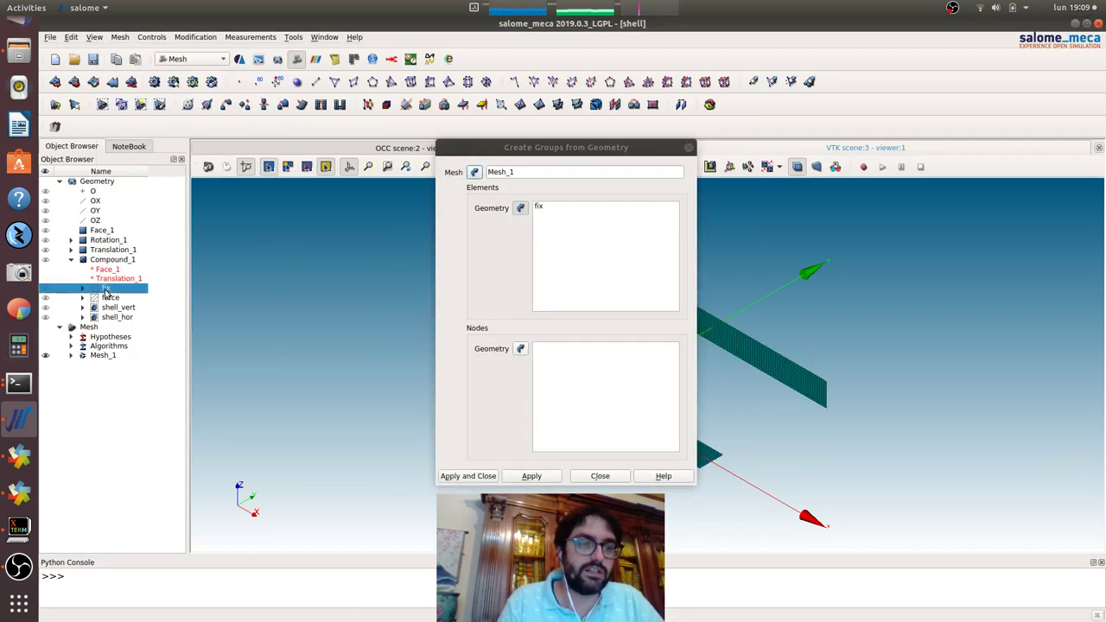
shift+click(110, 319)
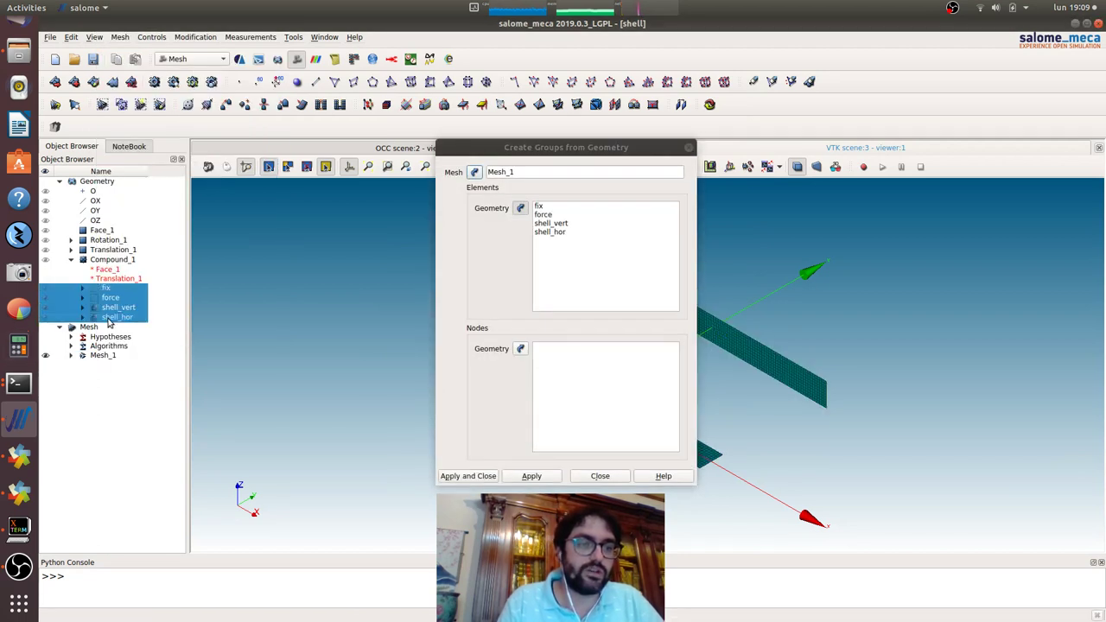
click(521, 348)
click(467, 476)
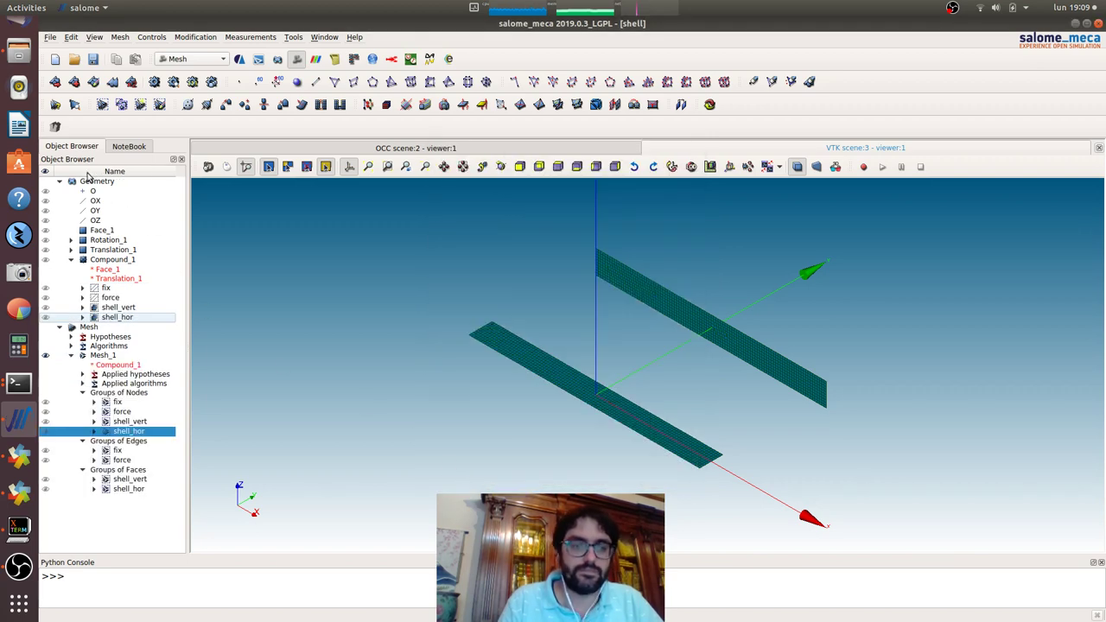
click(93, 59)
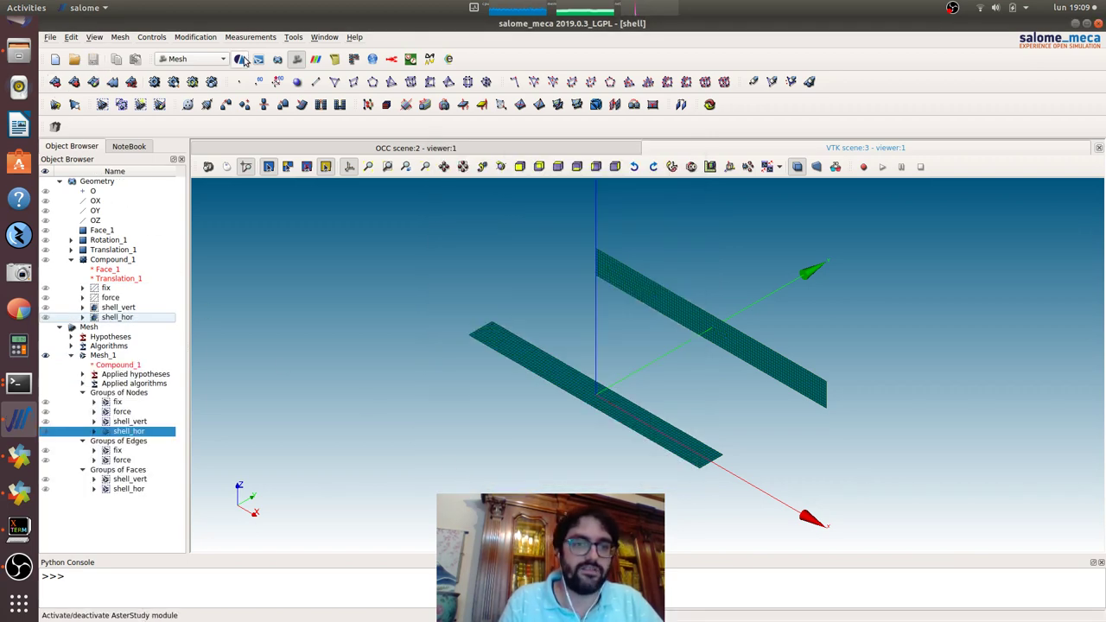
- In AsterStudy, add Stage_1 with a Read a mesh command reading Mesh_1 on unit 20
click(240, 59)
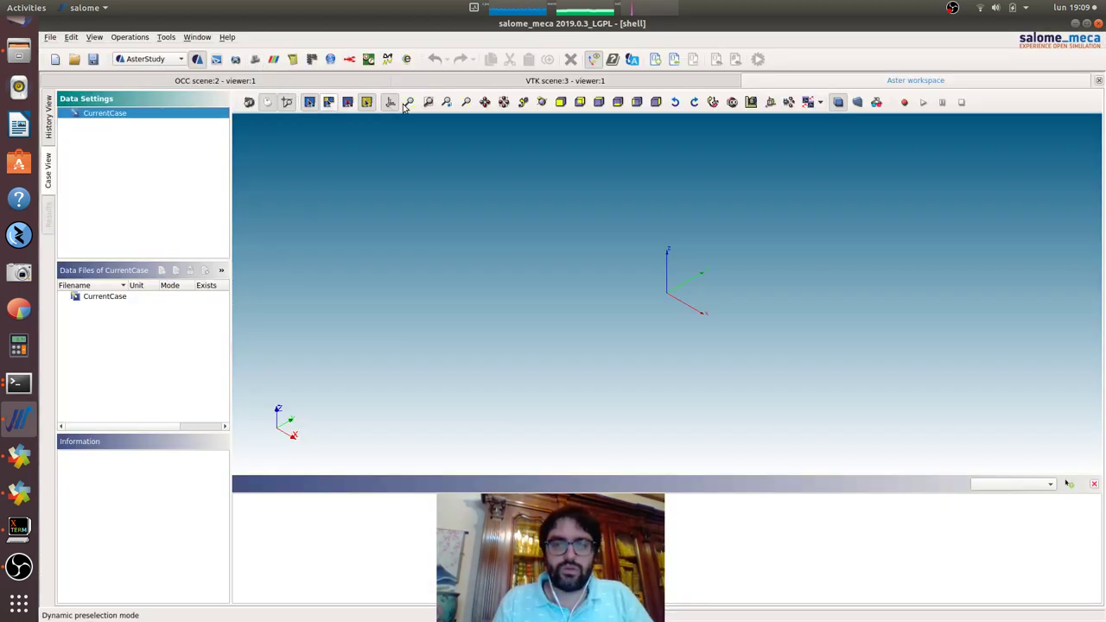
click(651, 60)
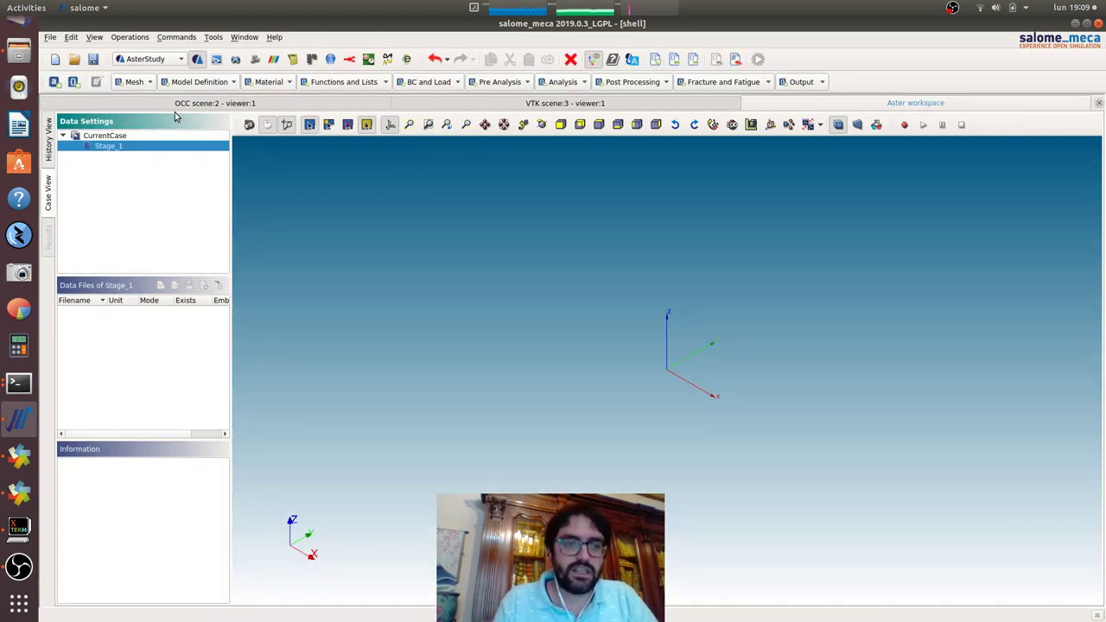
click(132, 81)
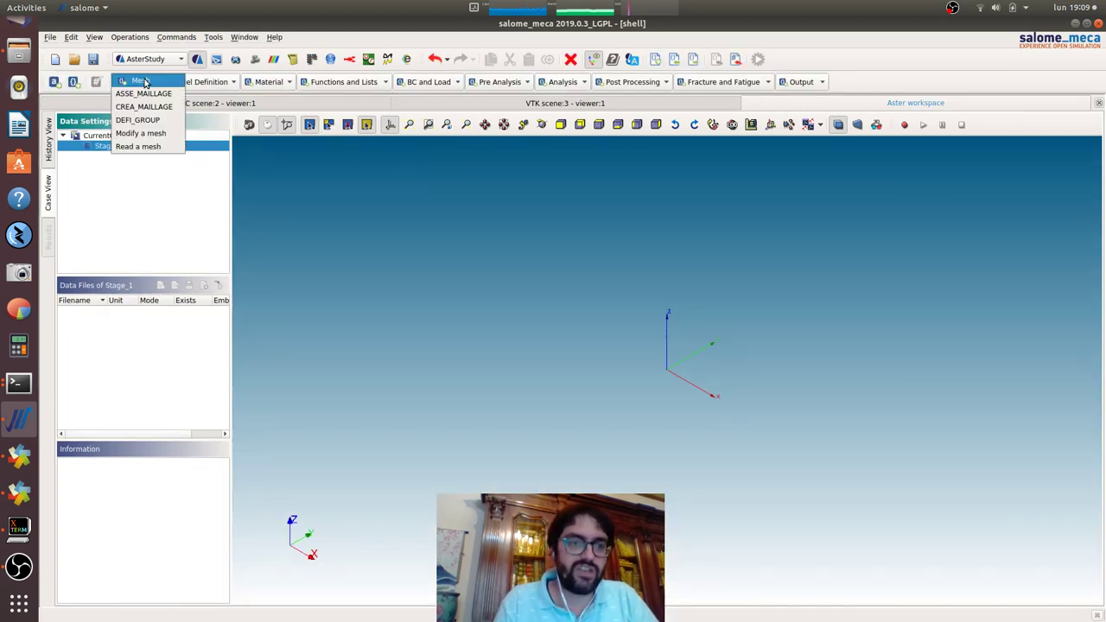
click(138, 146)
click(1046, 234)
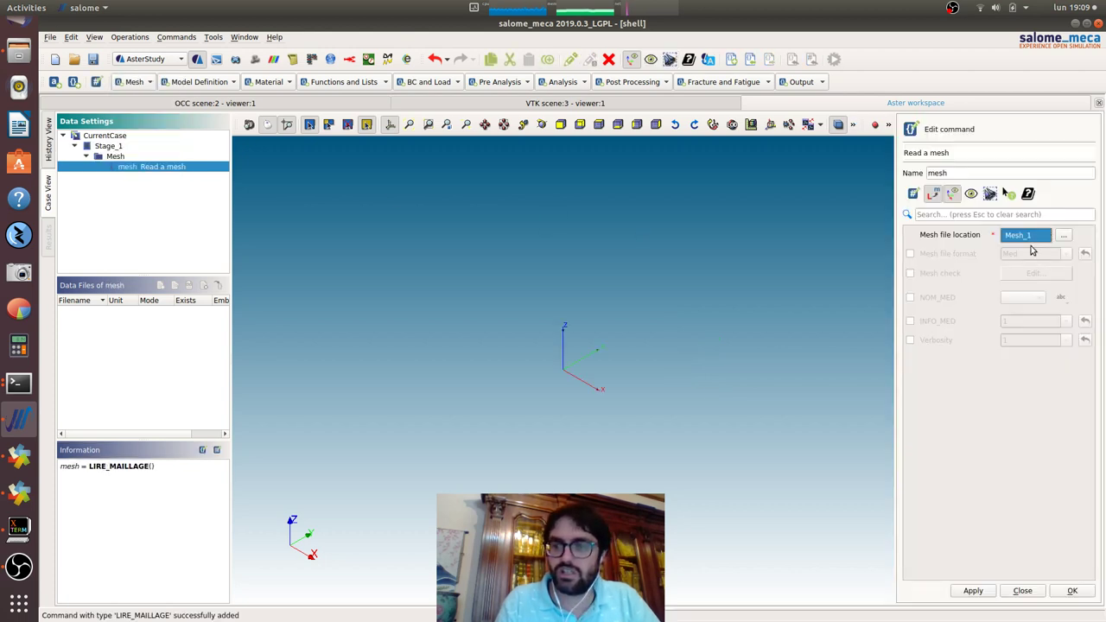
click(1023, 235)
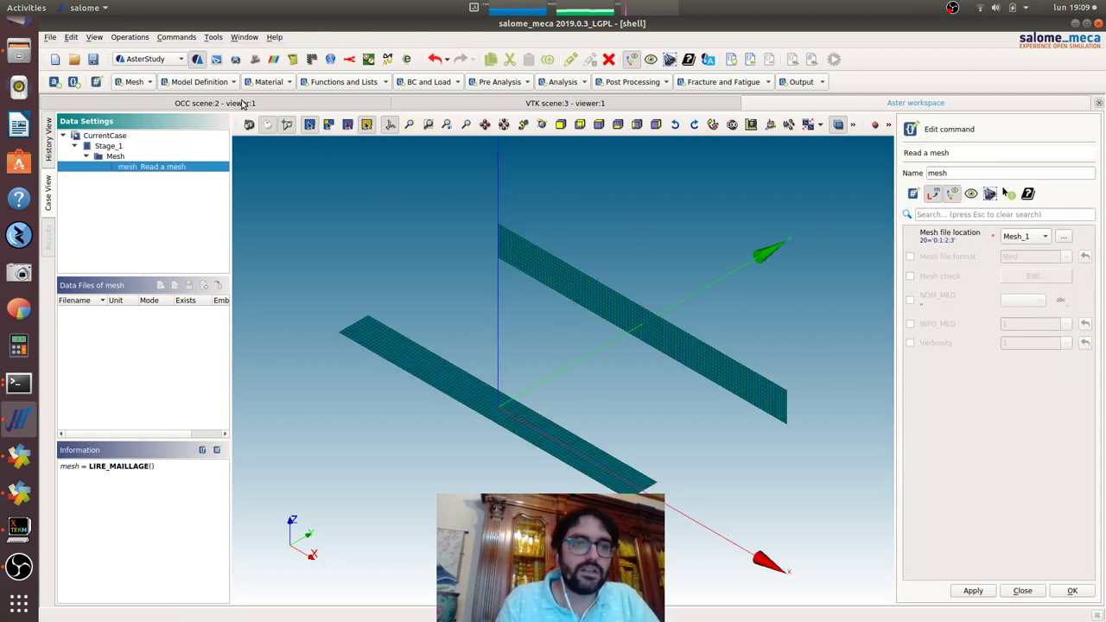
click(1071, 590)
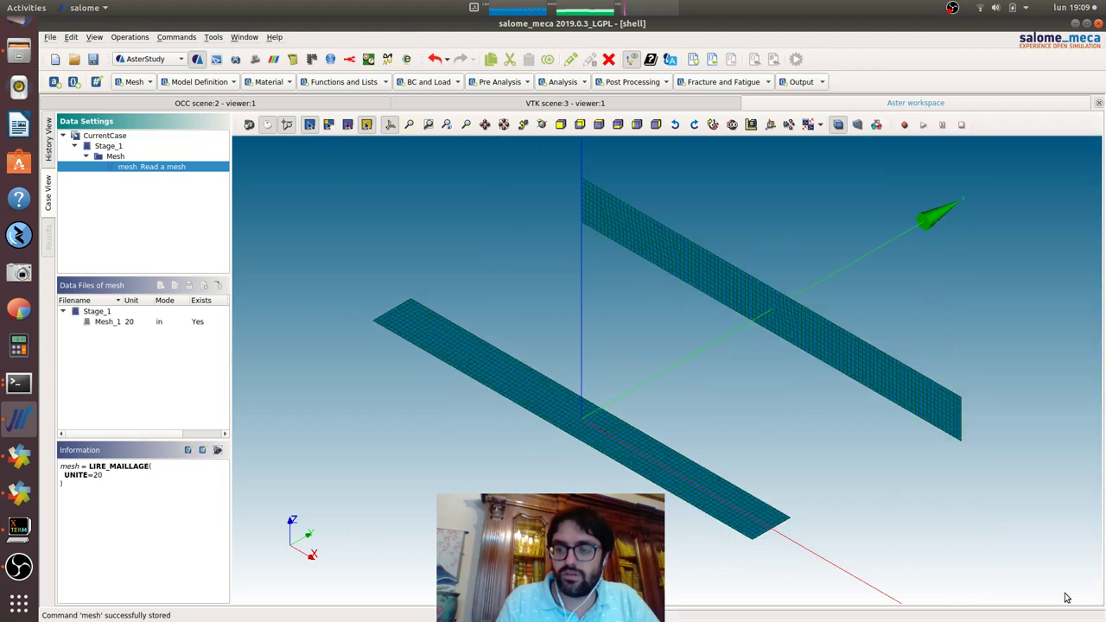
- Add an Assign finite element command with one assignment Everywhere, phenomenon Mechanic
click(211, 84)
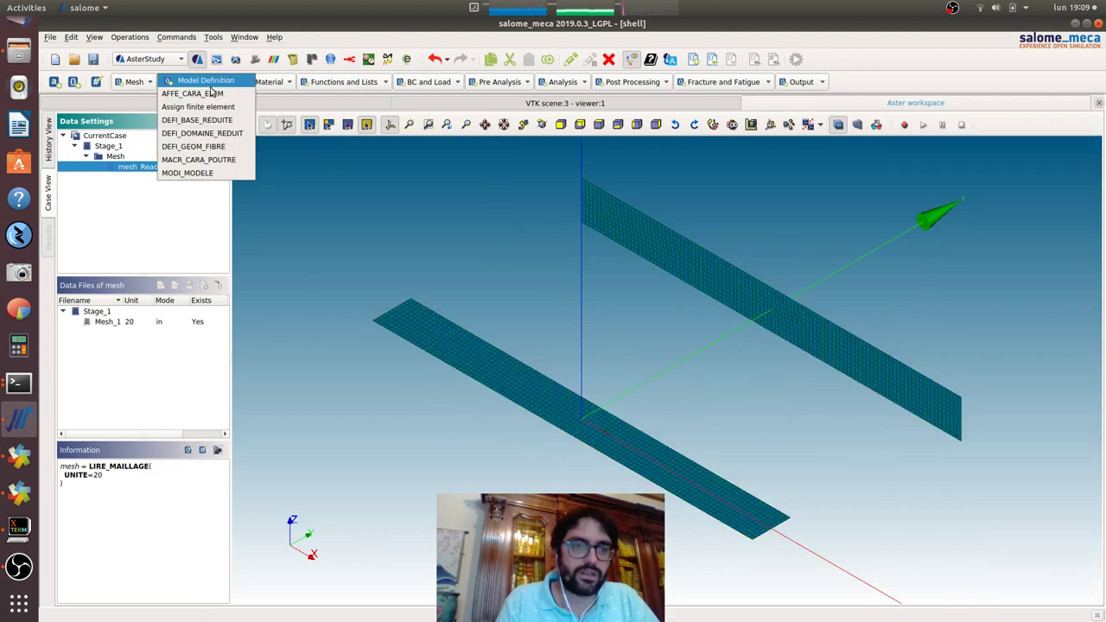
click(197, 107)
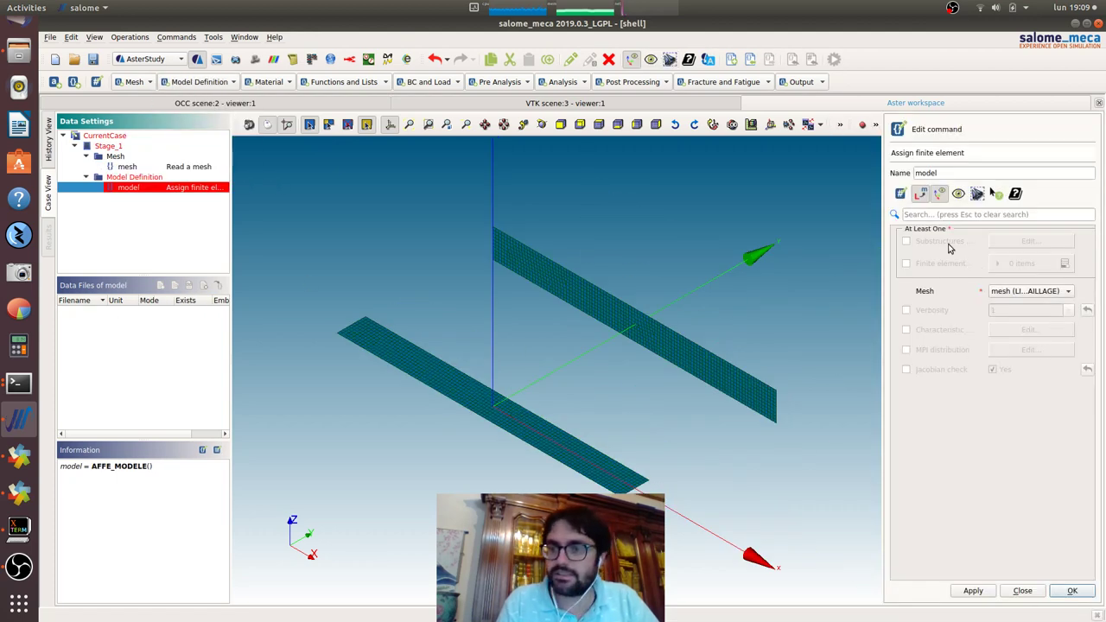
click(905, 264)
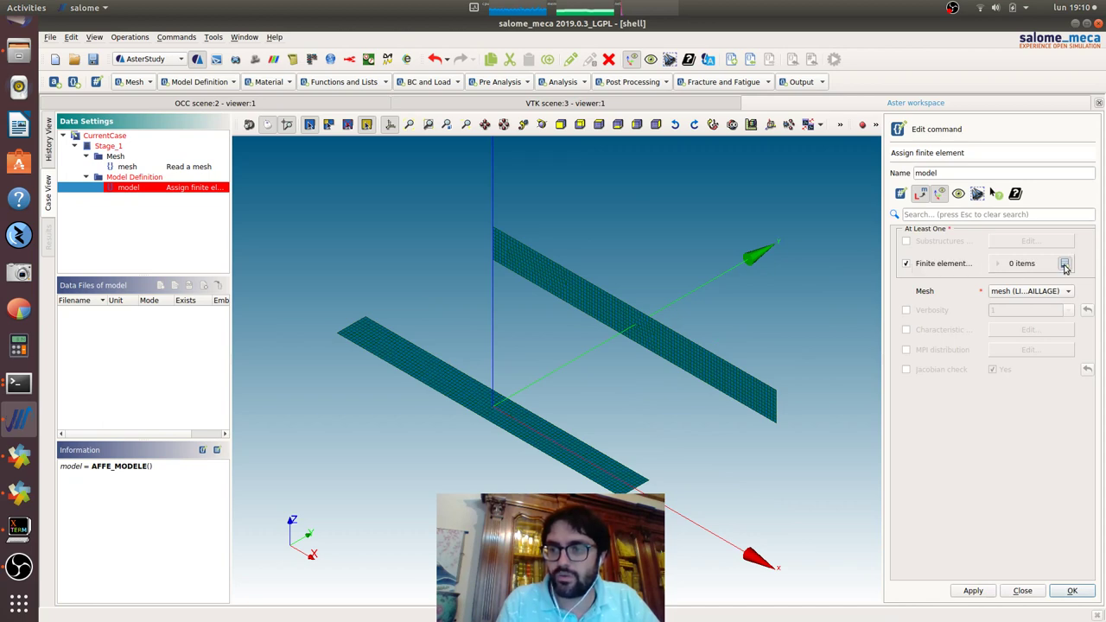
click(1064, 264)
click(989, 290)
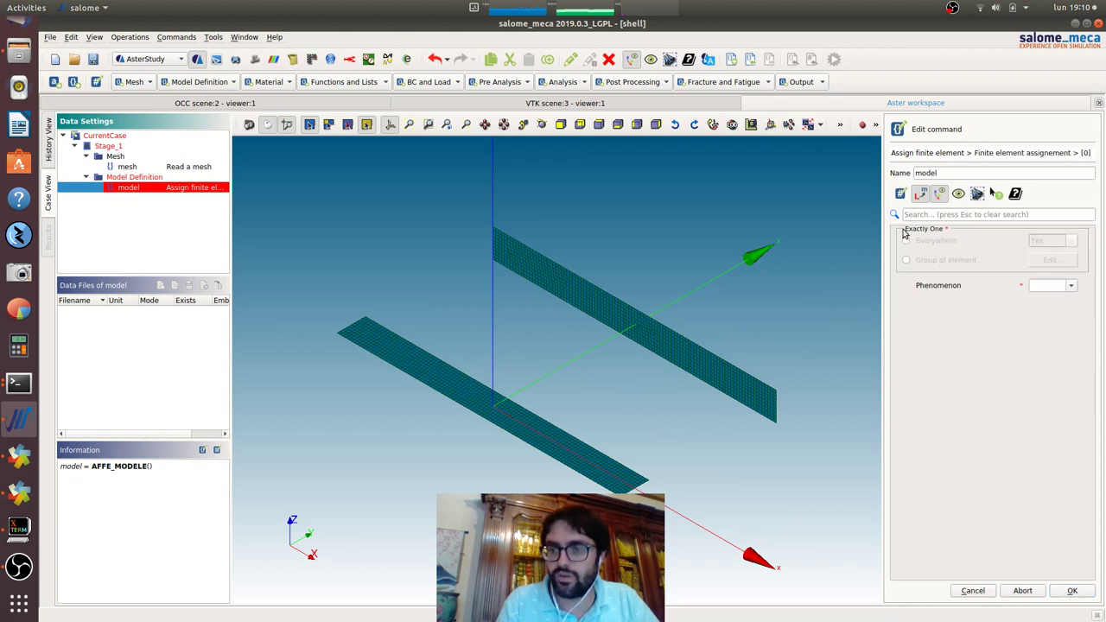
click(905, 242)
click(1071, 289)
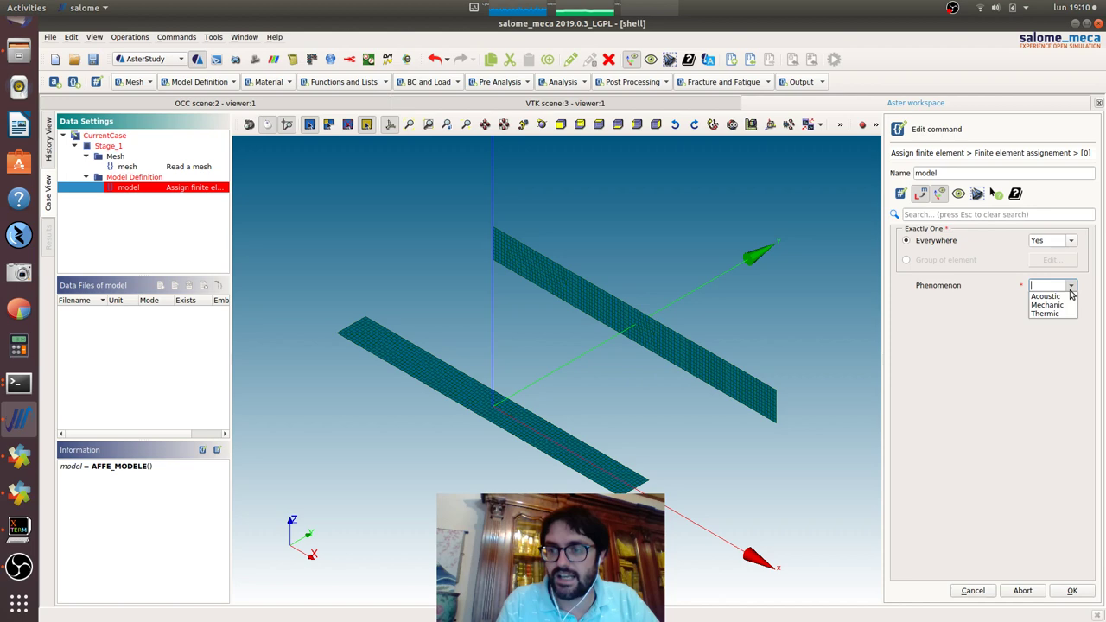
click(1062, 304)
- Set the modelisation to DKT shell elements and store the model command
click(1068, 308)
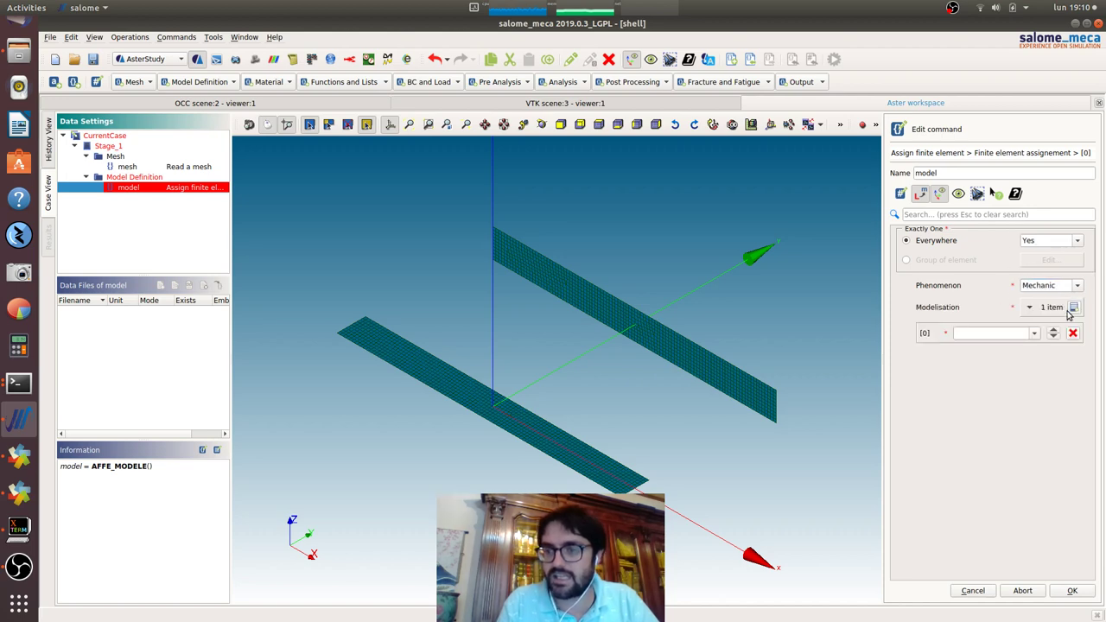
click(1033, 333)
scroll(1019, 376, down, 10)
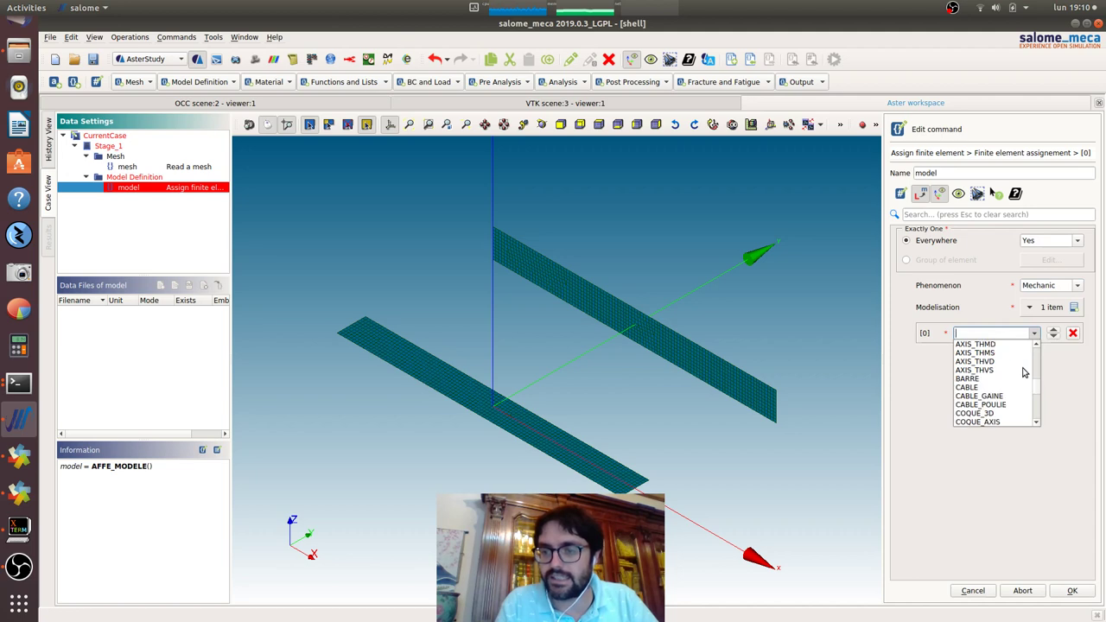
scroll(1022, 372, down, 3)
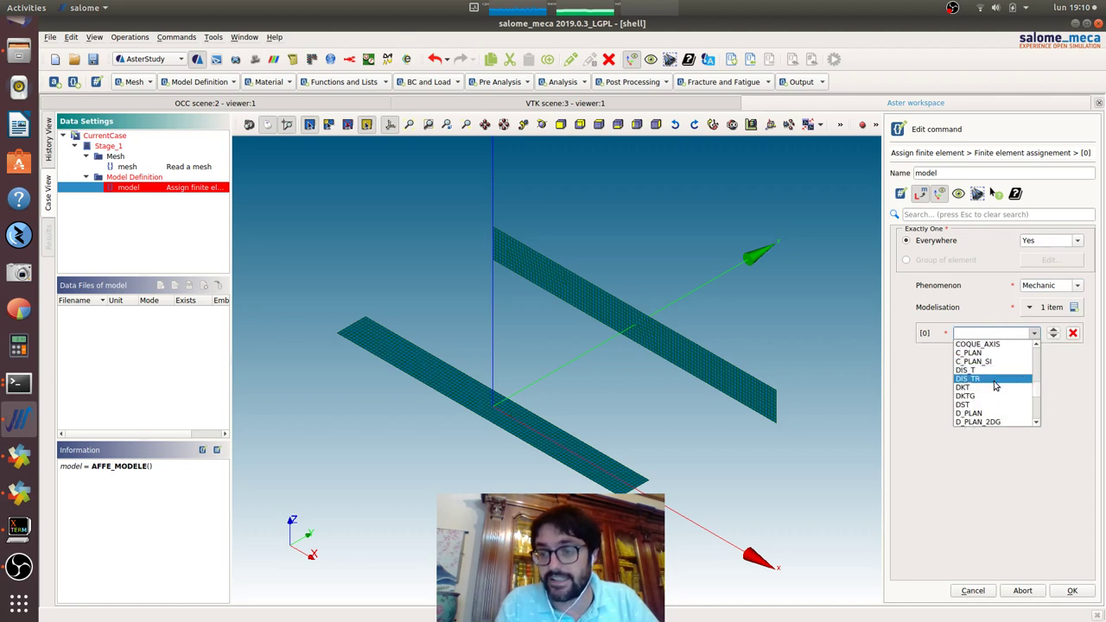
click(989, 387)
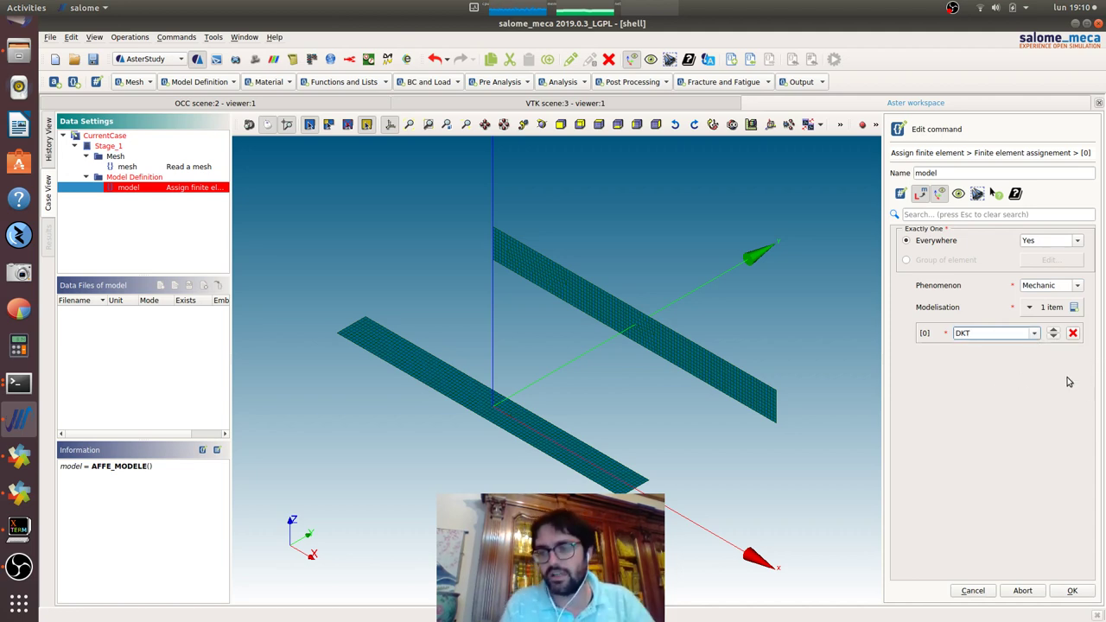
click(1079, 593)
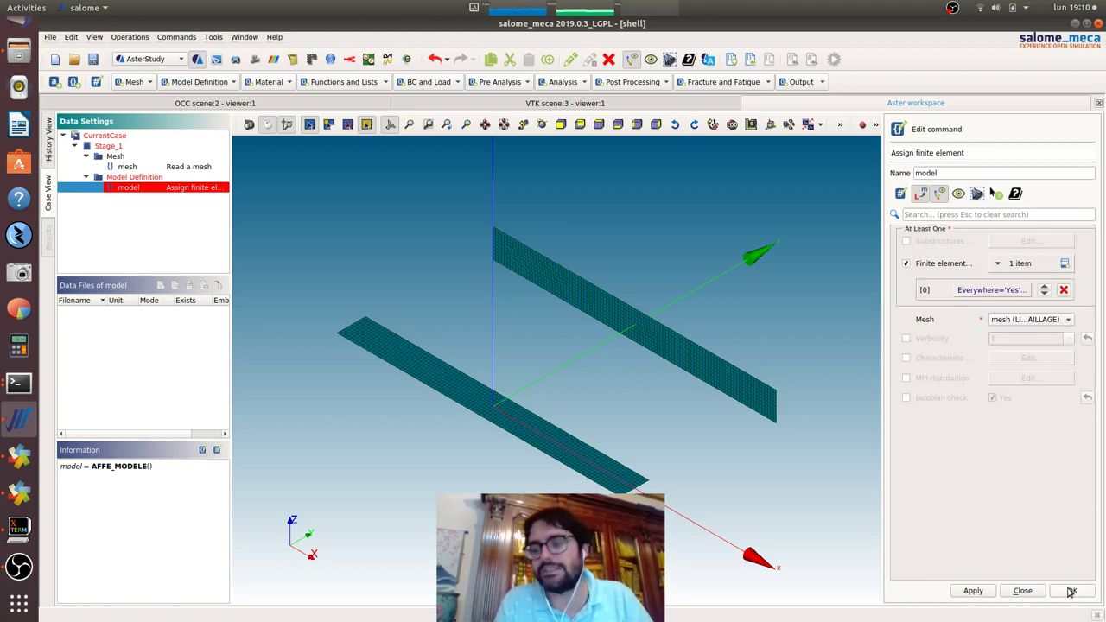
click(1070, 592)
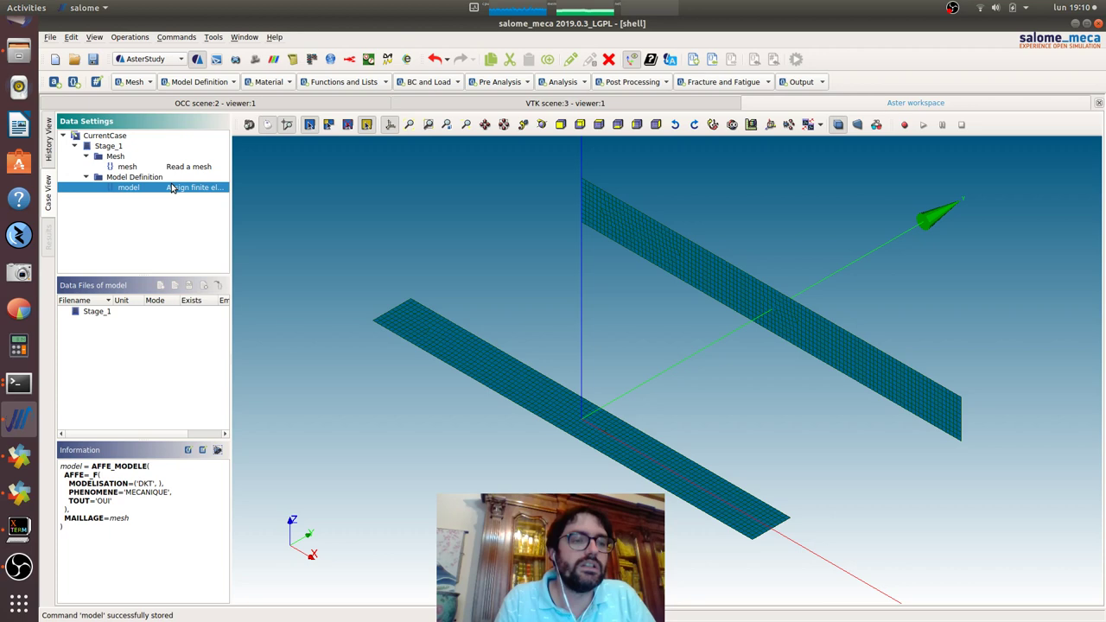
- Add an AFFE_CARA_ELEM command with a COQUE occurrence on group shell_hor
click(200, 81)
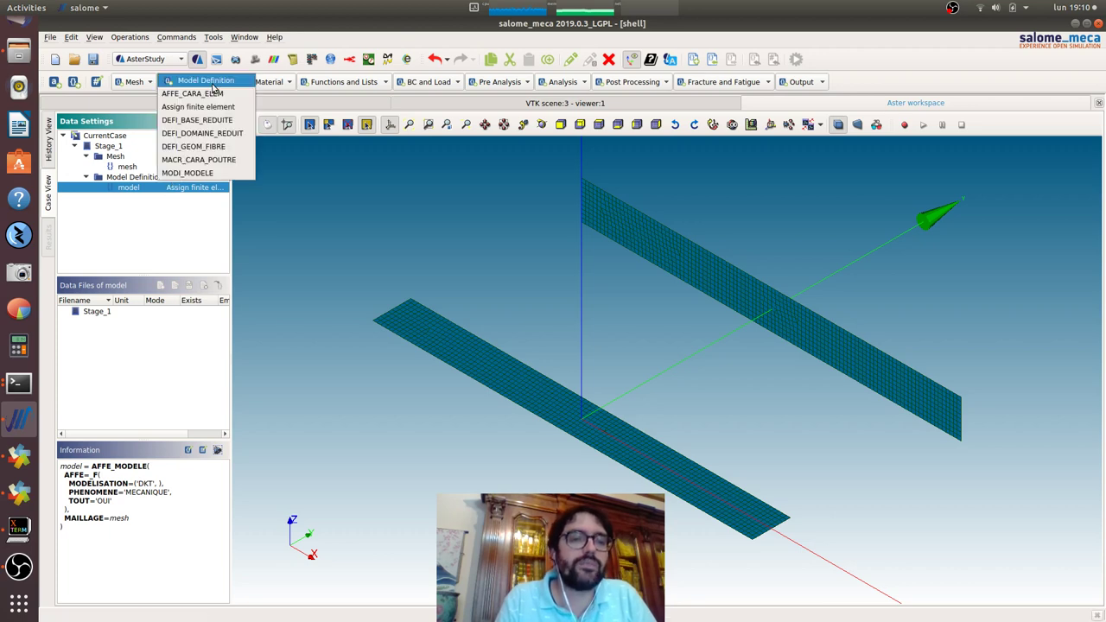
click(201, 95)
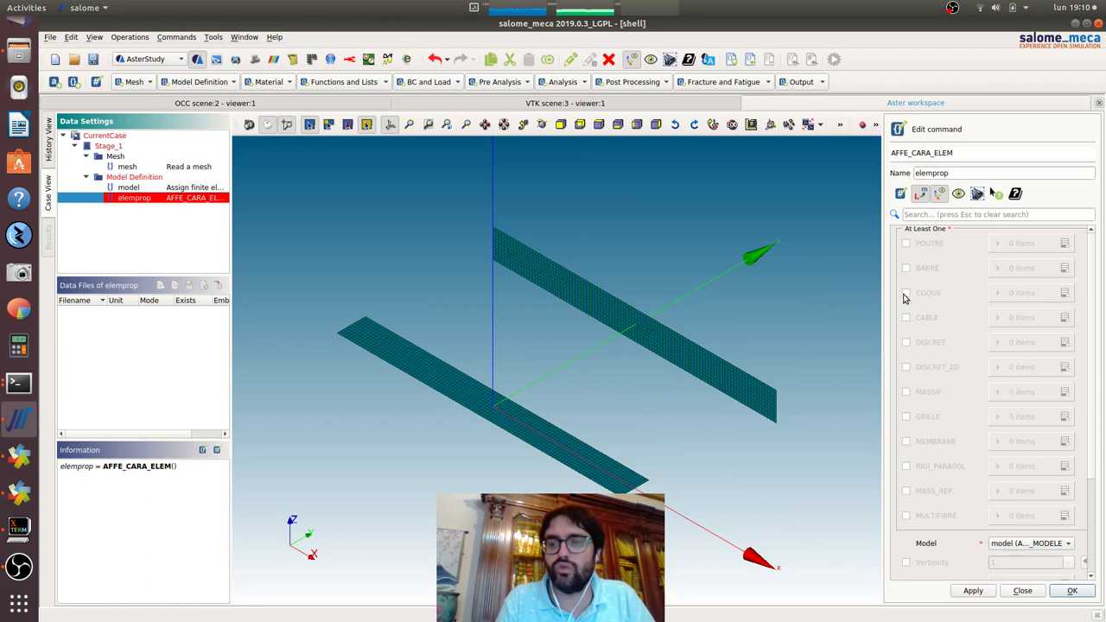
click(904, 294)
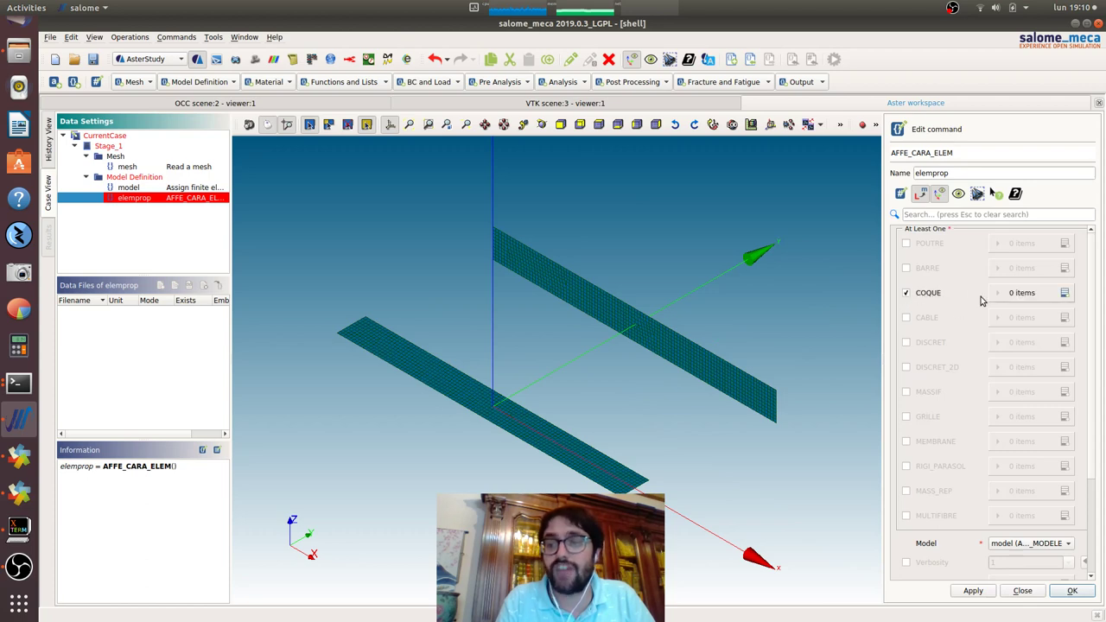
click(1064, 293)
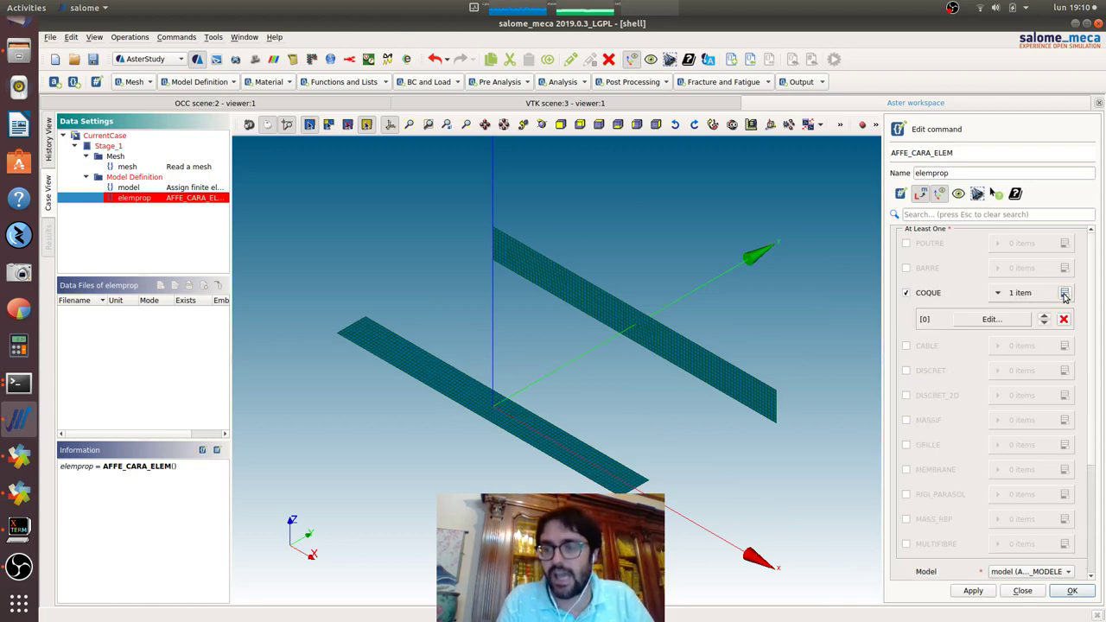
click(989, 319)
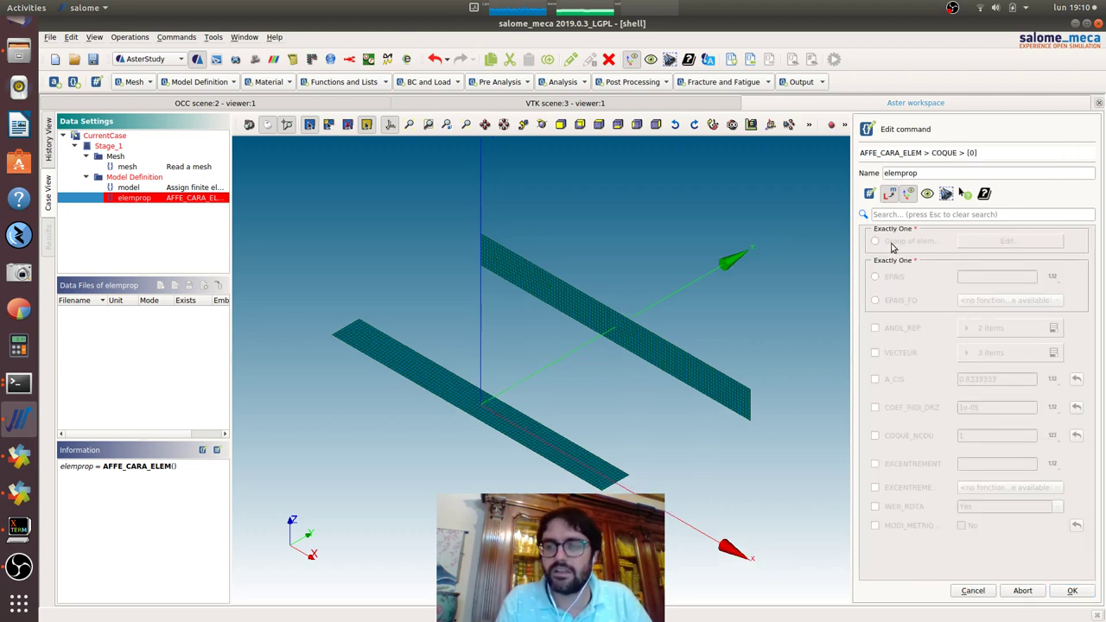
click(1010, 242)
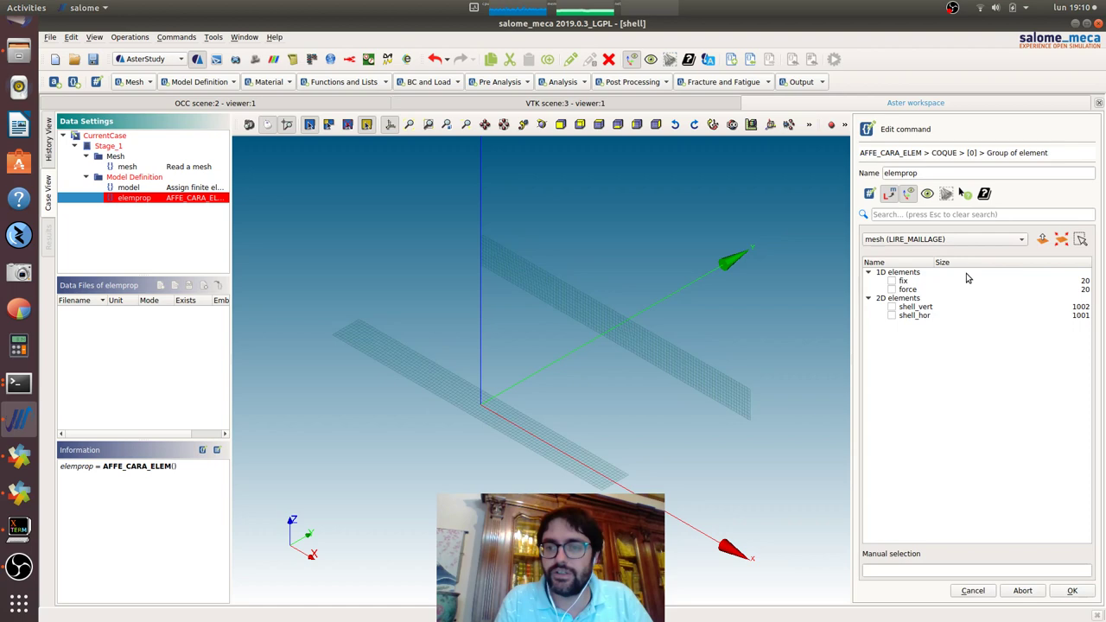
click(891, 315)
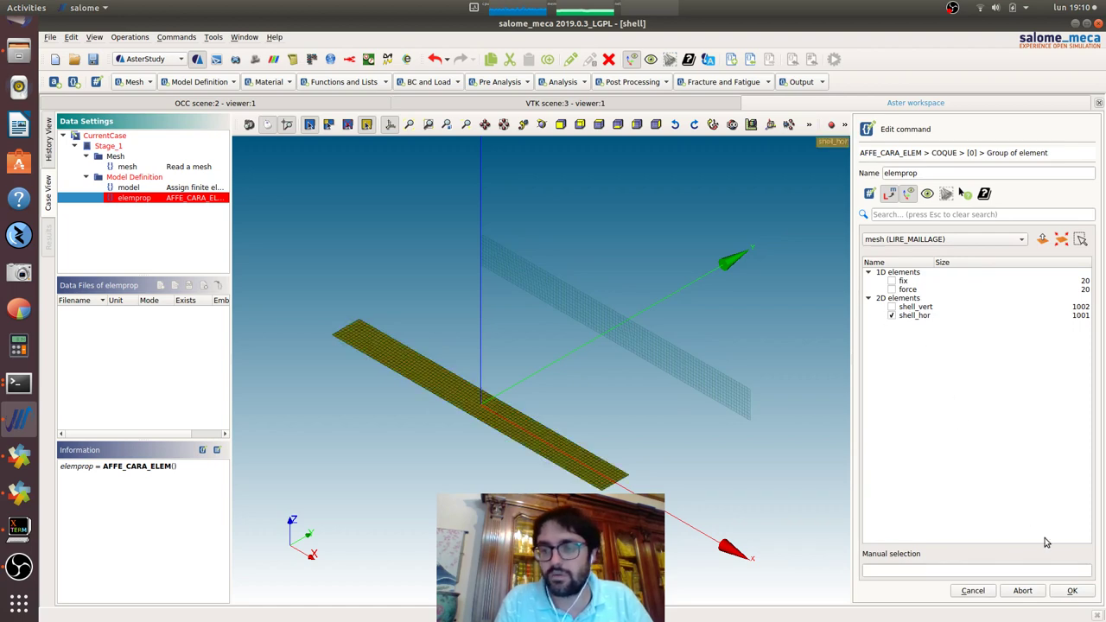
click(1074, 591)
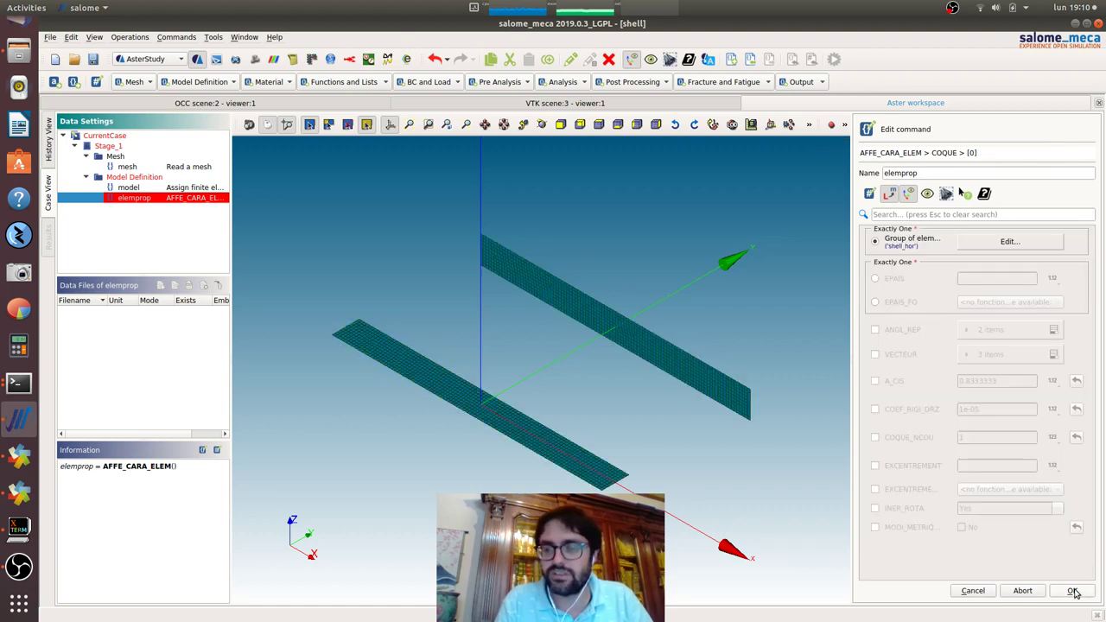
- Enter a constant shell thickness EPAIS of 100 and open the AFFE_CARA_ELEM documentation
click(876, 280)
click(1004, 276)
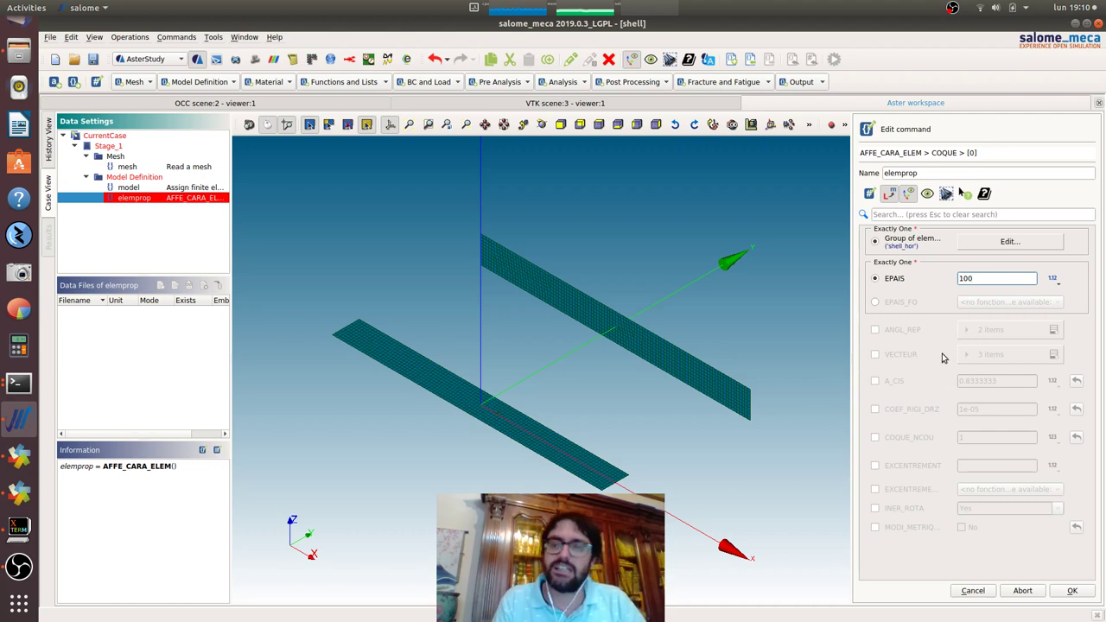
click(984, 193)
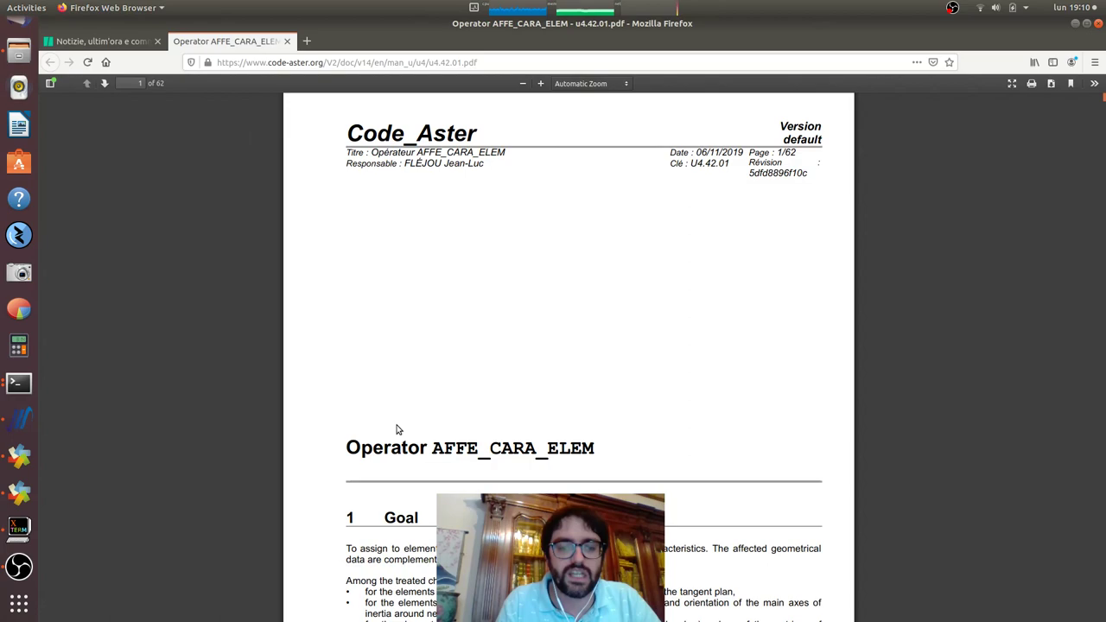
- Read section 8.3.4 on the ANGL_REP/VECTOR operand in the AFFE_CARA_ELEM manual, then minimize Firefox
scroll(398, 429, down, 10)
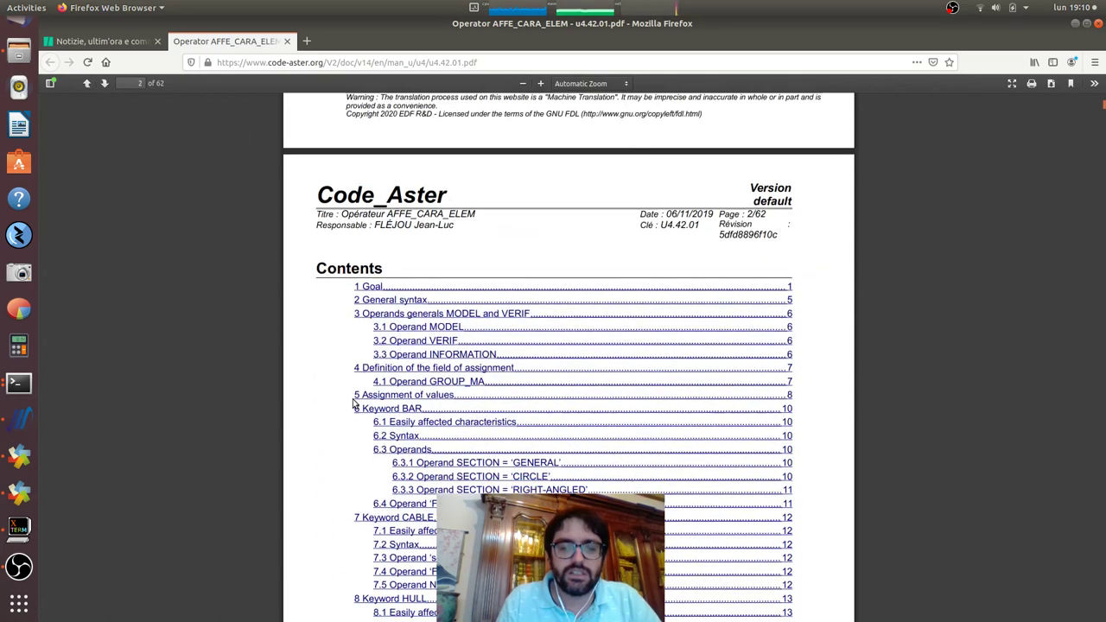
scroll(354, 403, down, 4)
scroll(415, 388, down, 2)
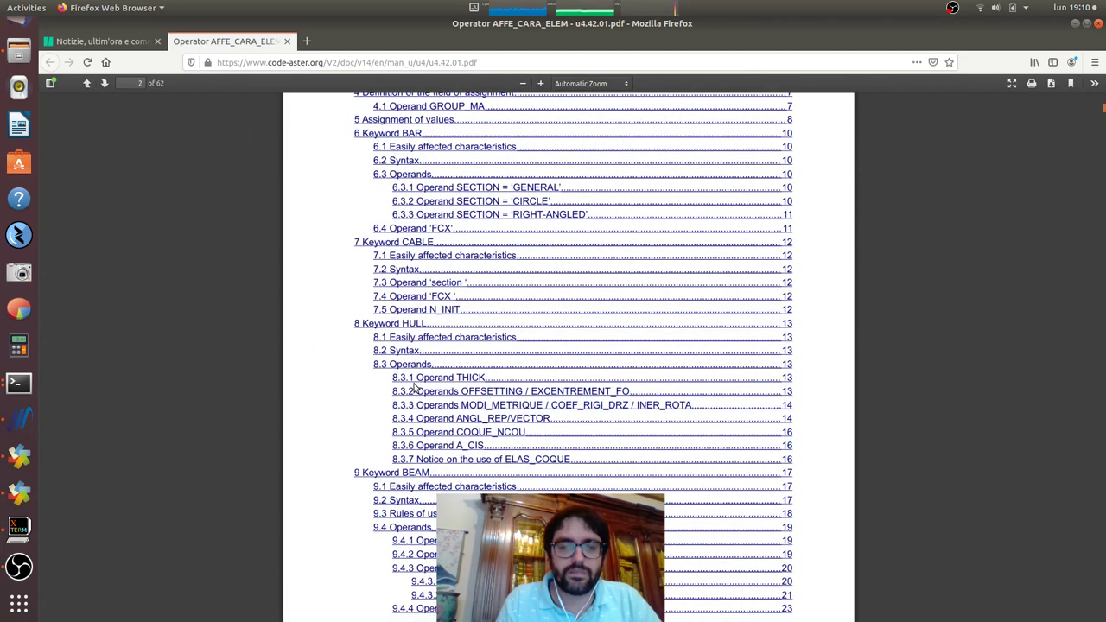
click(515, 422)
scroll(509, 423, down, 2)
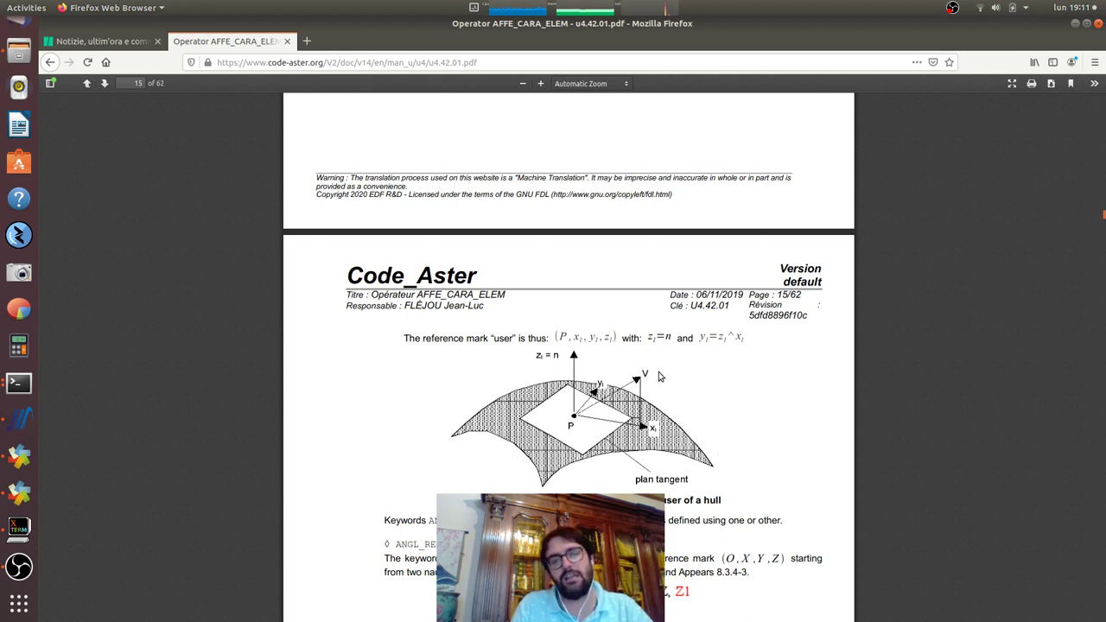
click(1074, 24)
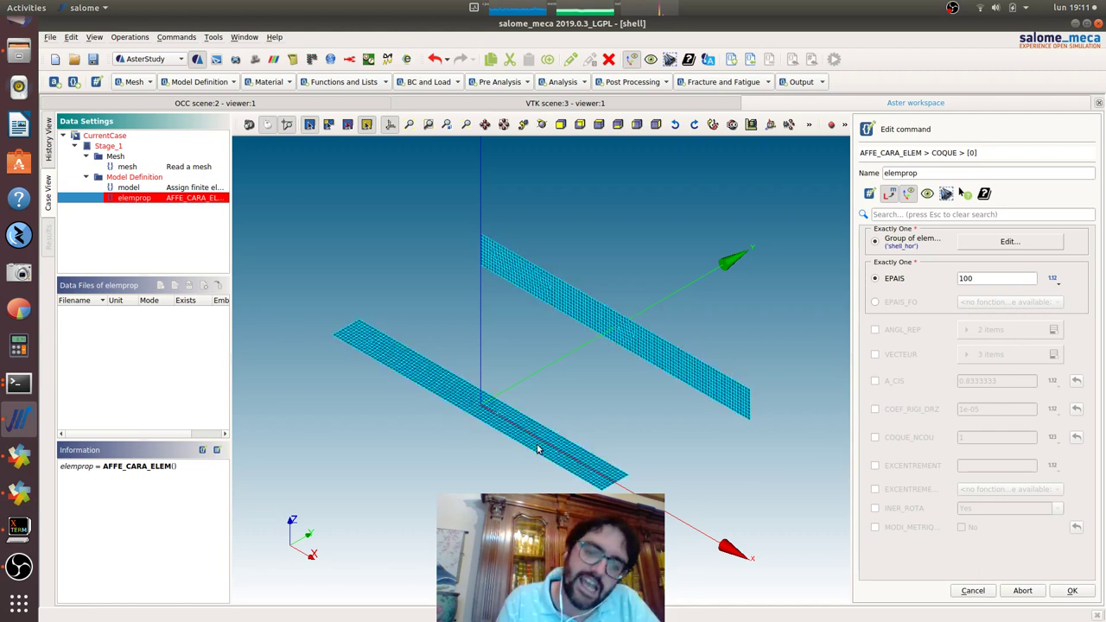
- Give the shell_hor shell entry the local reference vector VECTEUR (1, 0, 0)
click(874, 355)
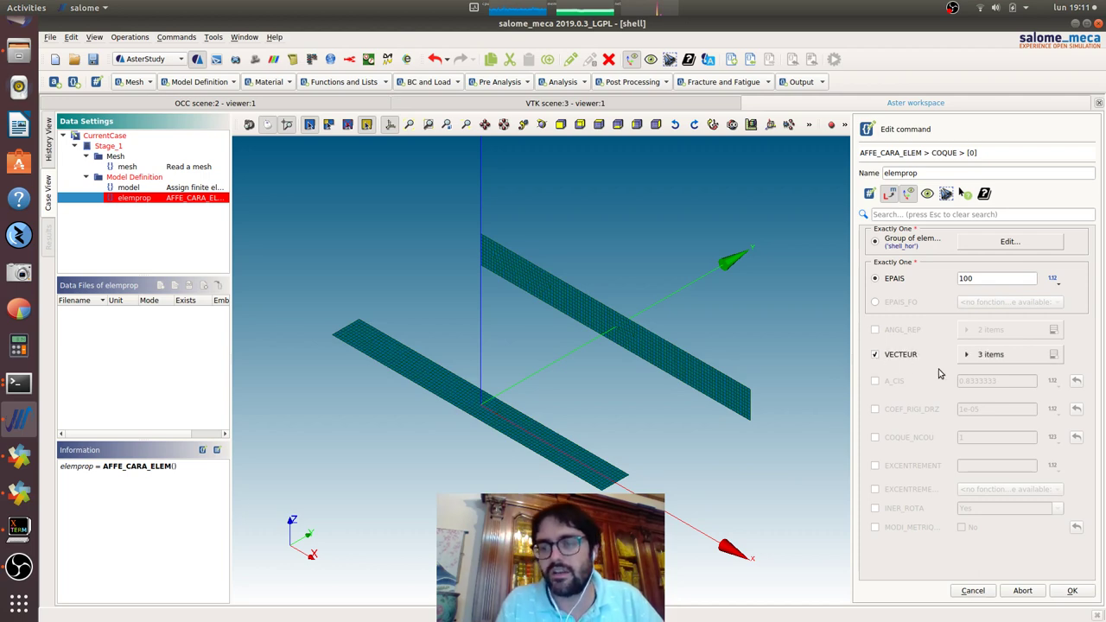
click(966, 355)
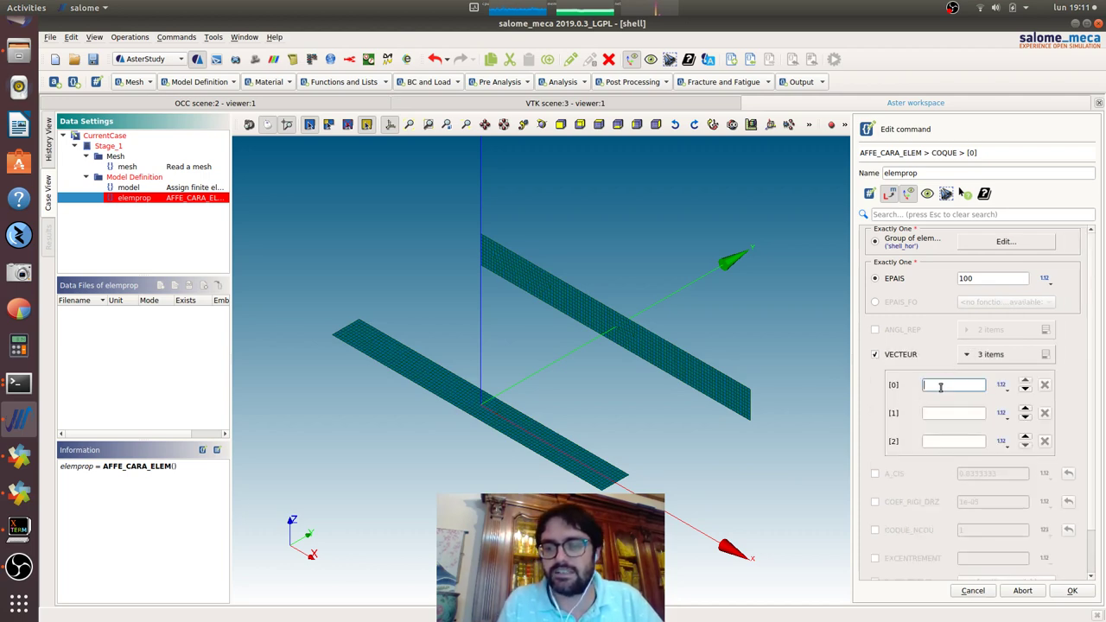
click(941, 386)
text(1)
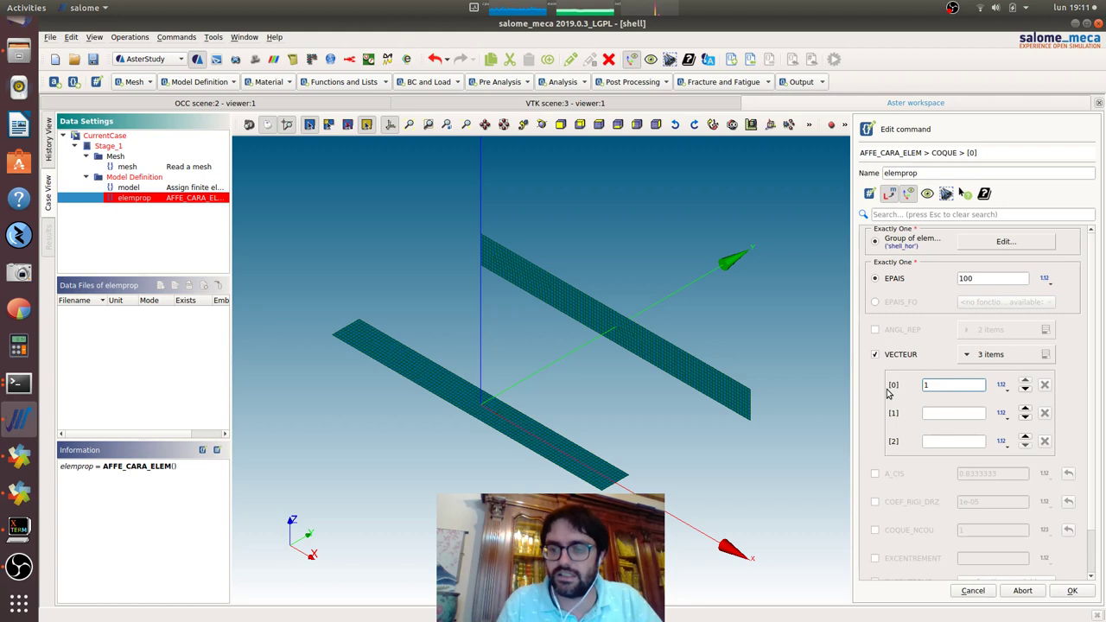
click(953, 414)
text(0)
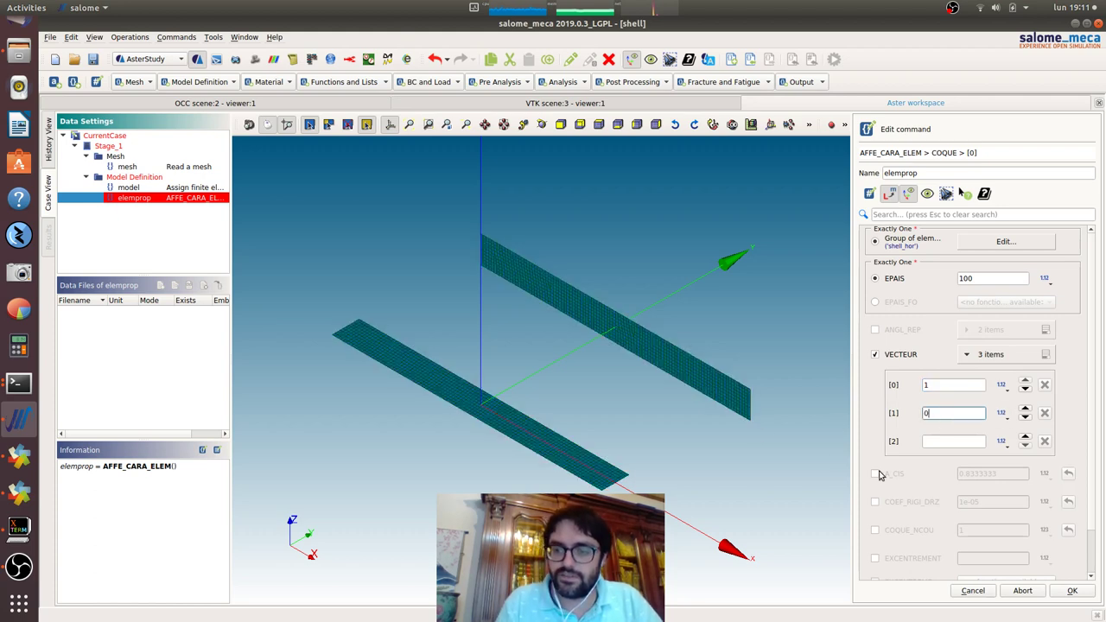
click(946, 441)
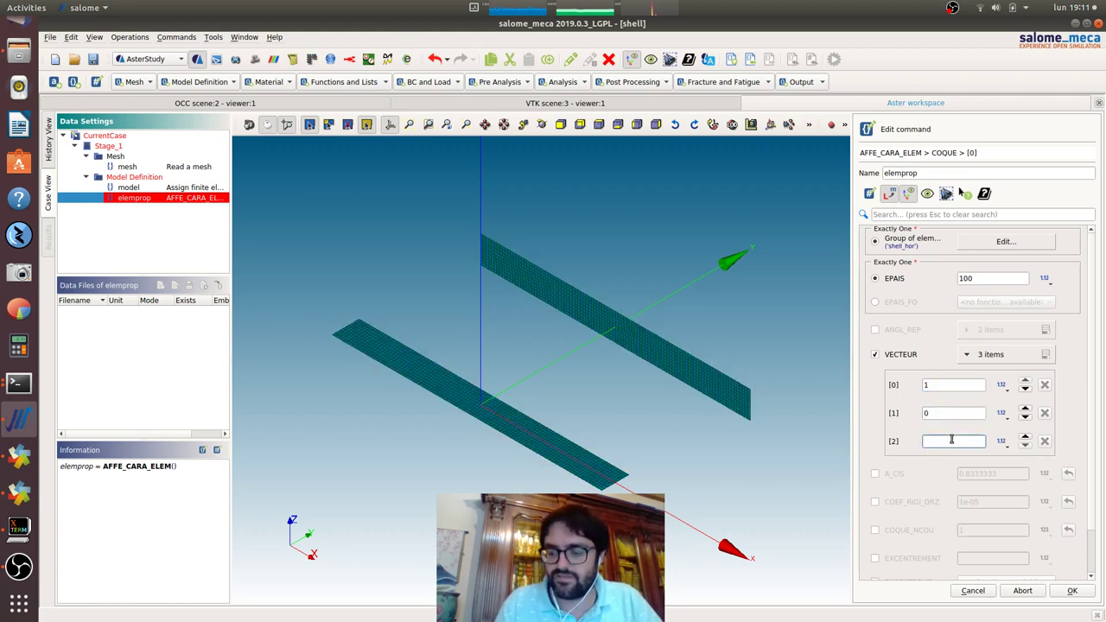
text(0)
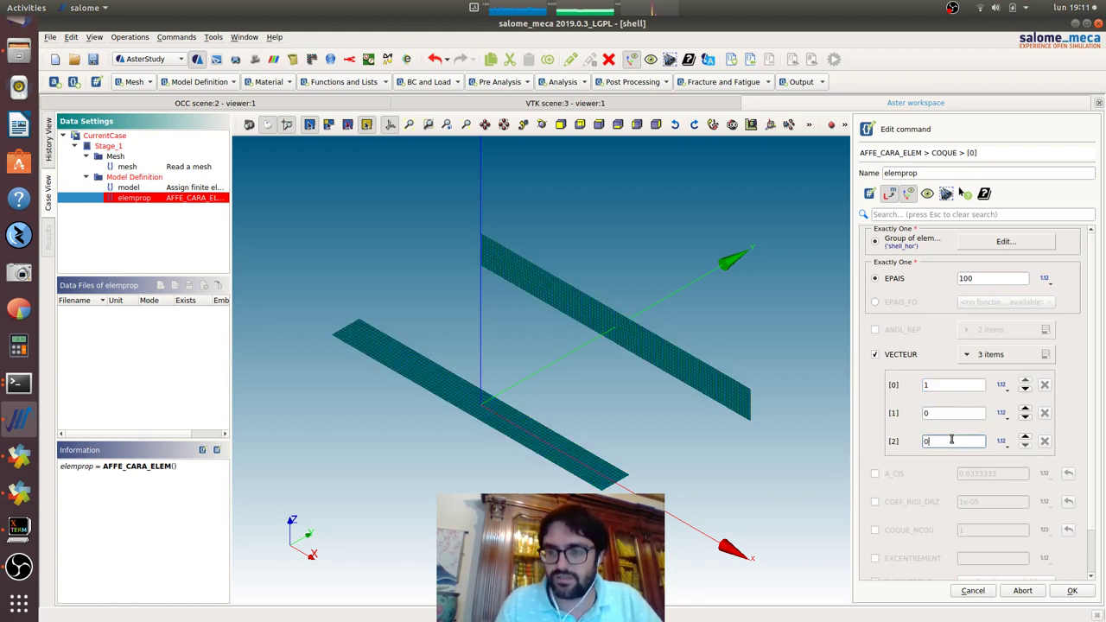
click(1072, 591)
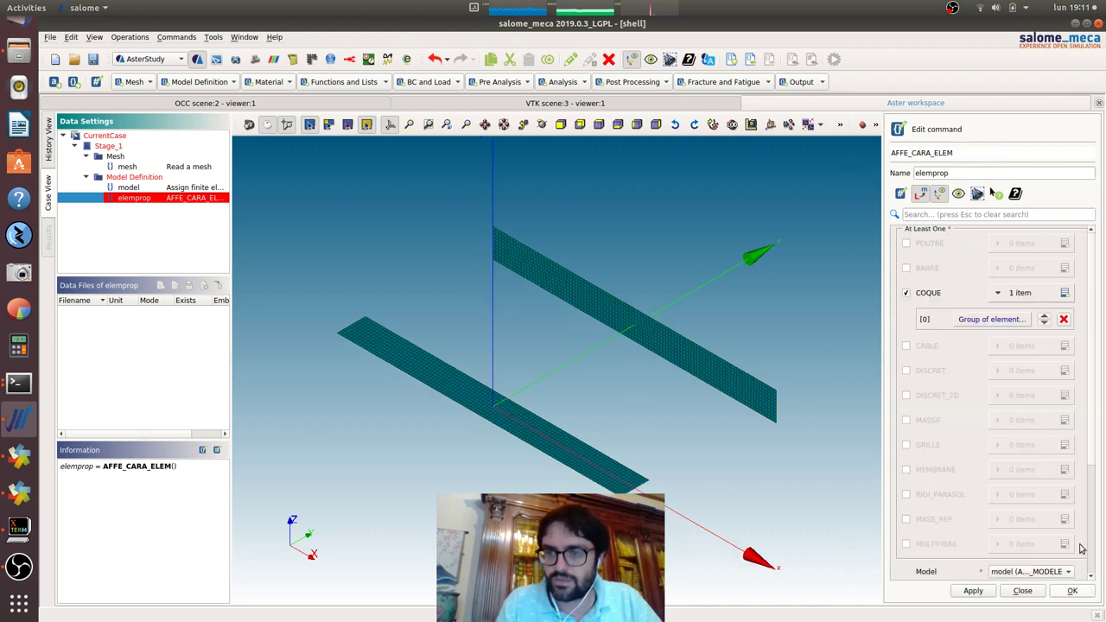
- Add a second COQUE entry assigned to the element group shell_vert
click(1064, 293)
click(991, 339)
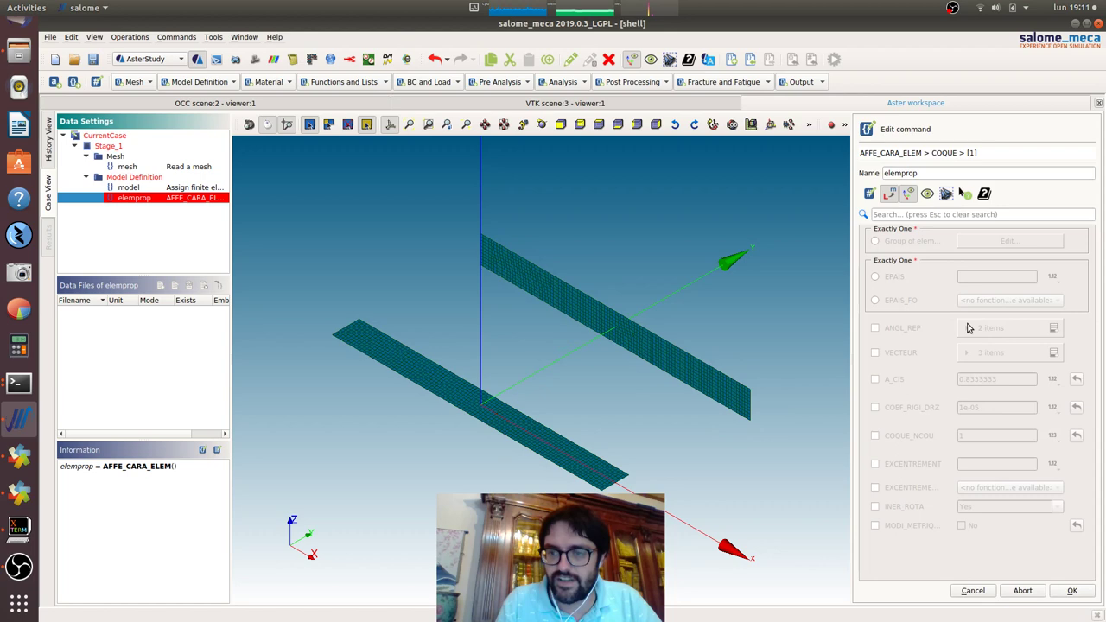
click(876, 242)
click(1004, 242)
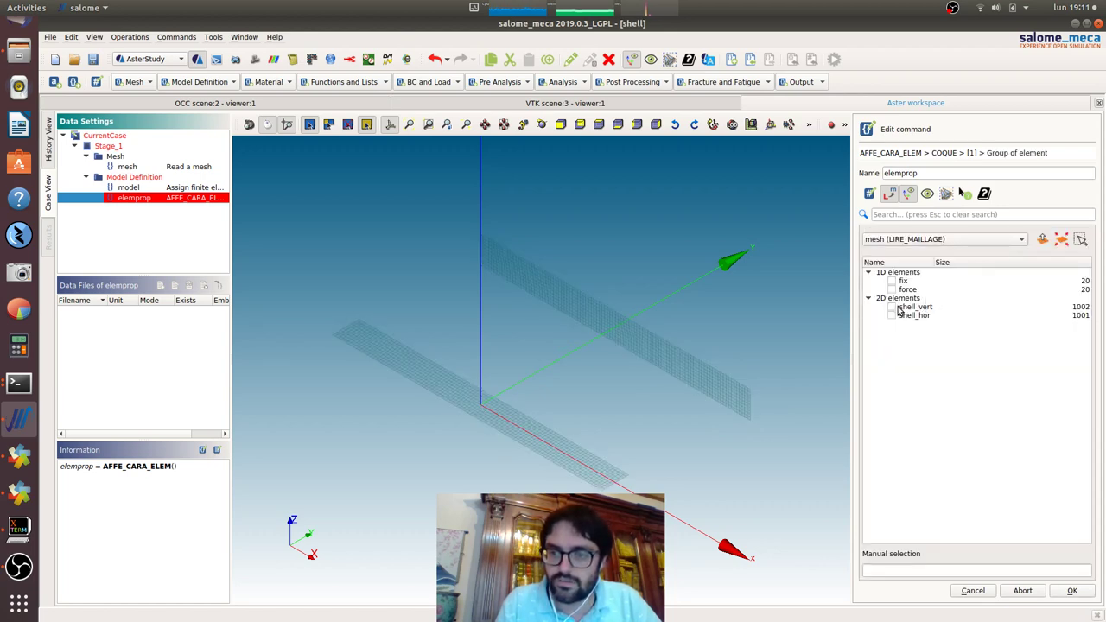
click(892, 307)
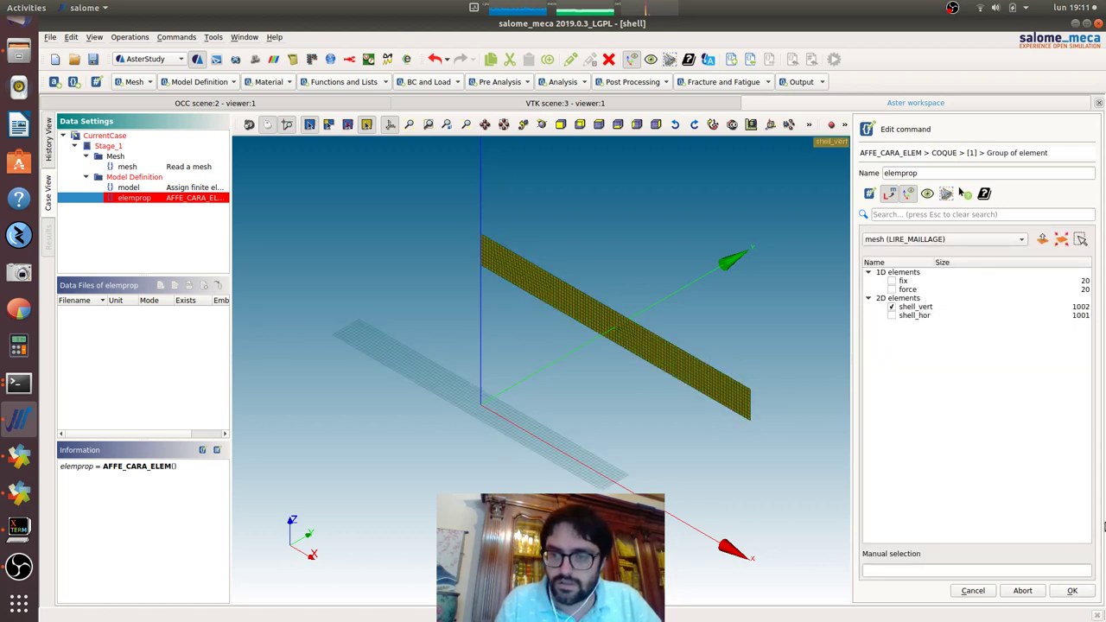
click(1075, 591)
- Give shell_vert EPAIS 100 and VECTEUR (1, 0, 0), then store the elemprop command
click(875, 280)
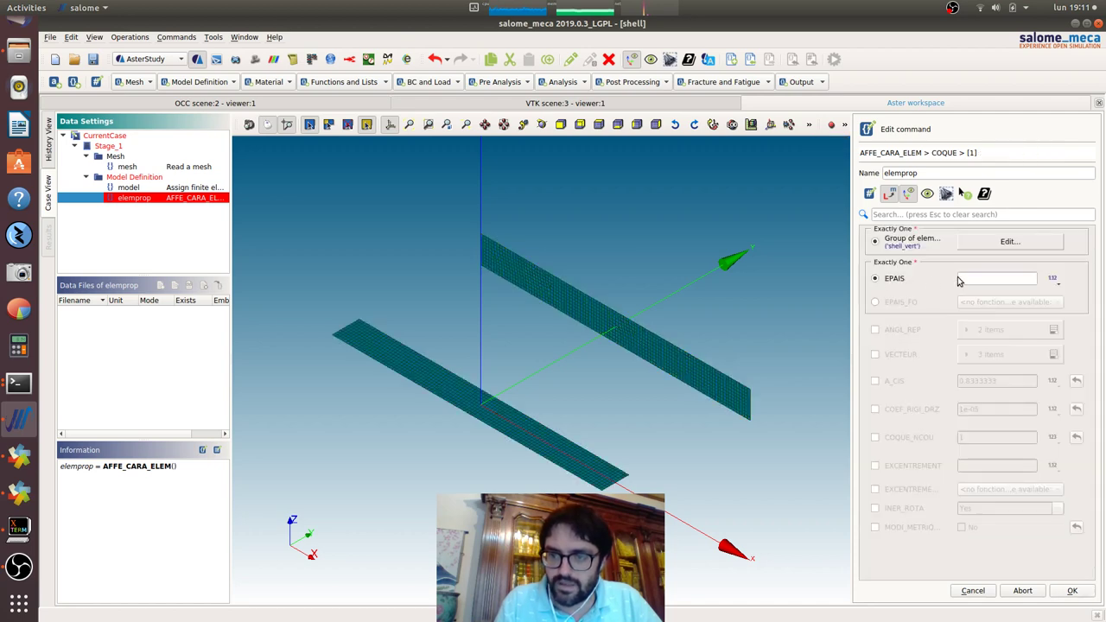
click(969, 278)
text(100)
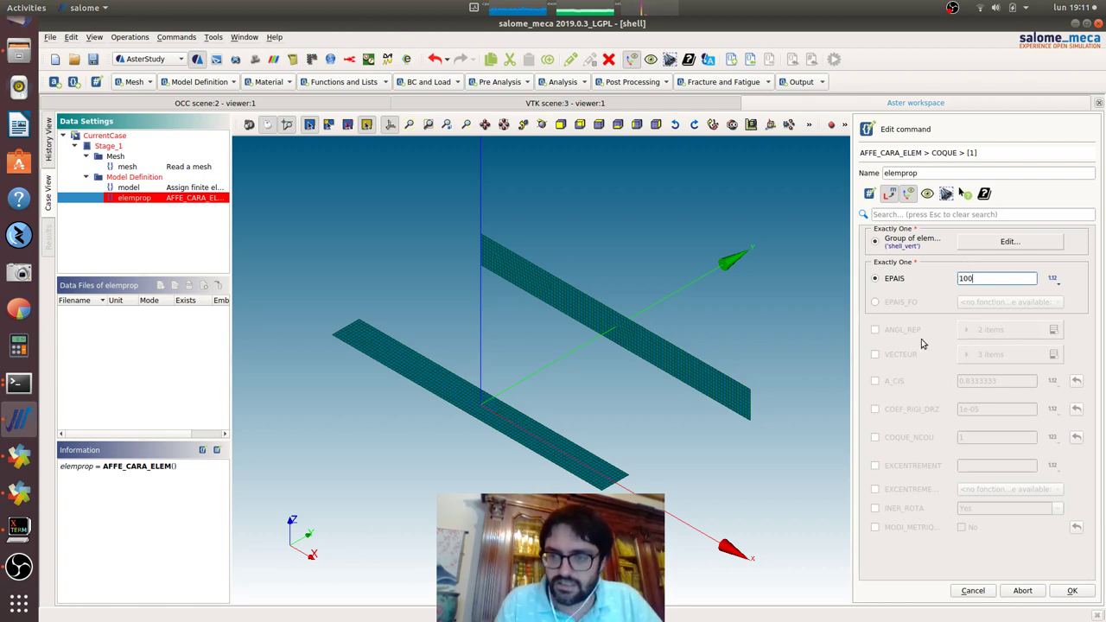
click(874, 355)
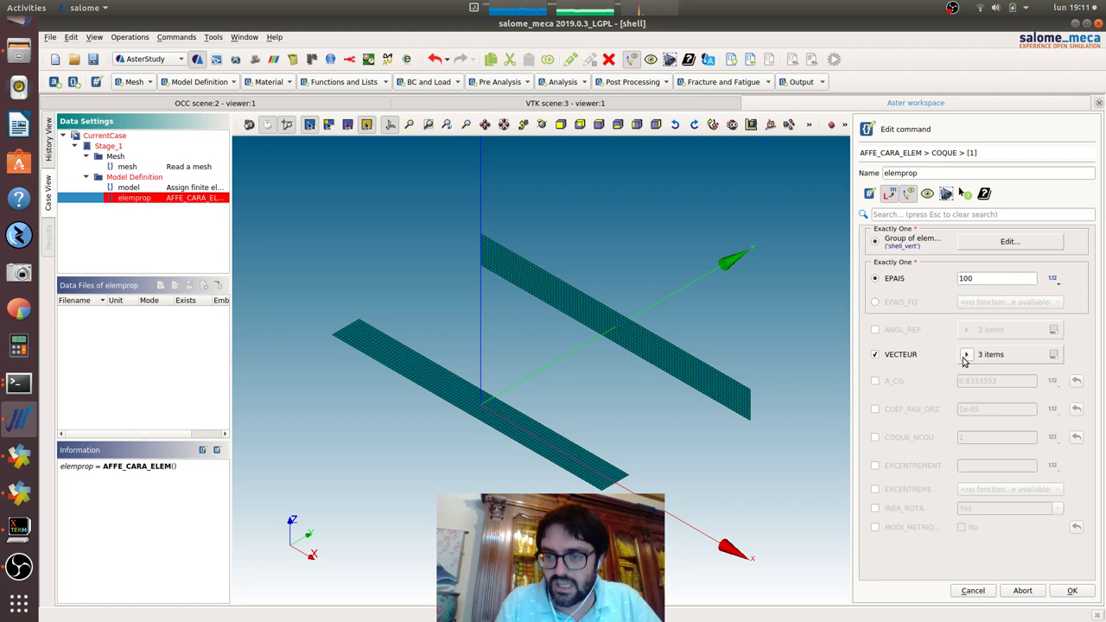
click(966, 354)
click(949, 388)
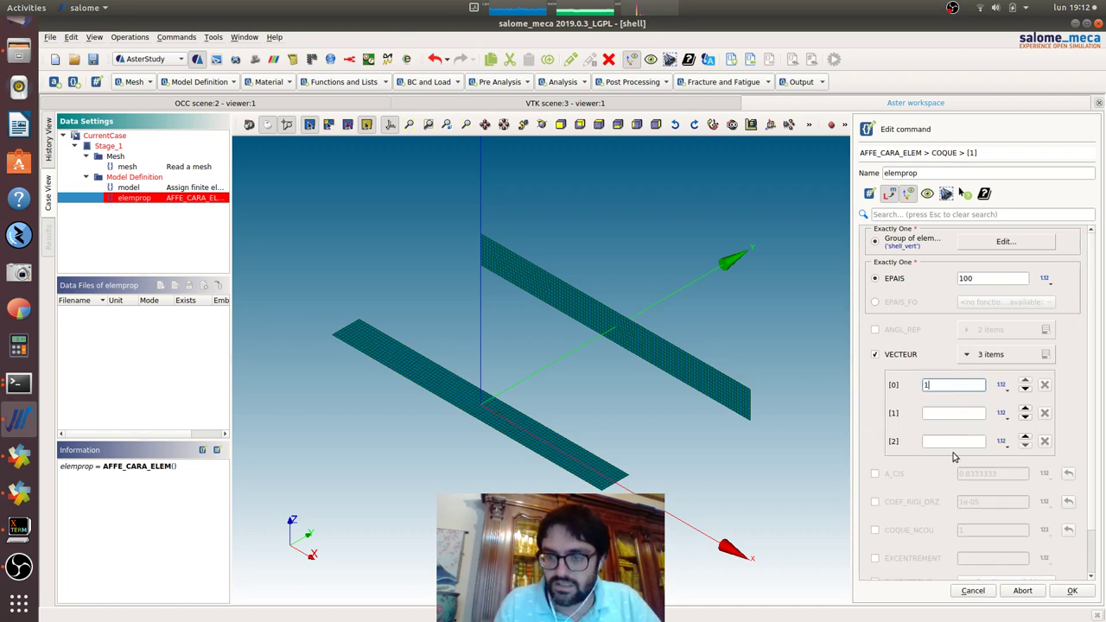
text(1)
click(928, 414)
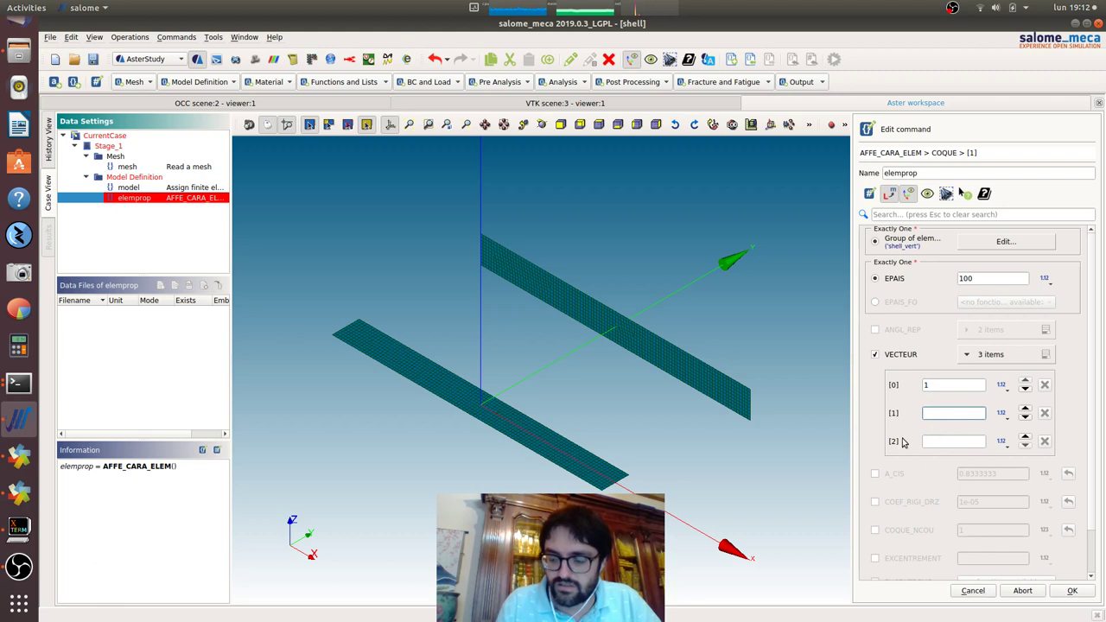
text(0)
click(947, 441)
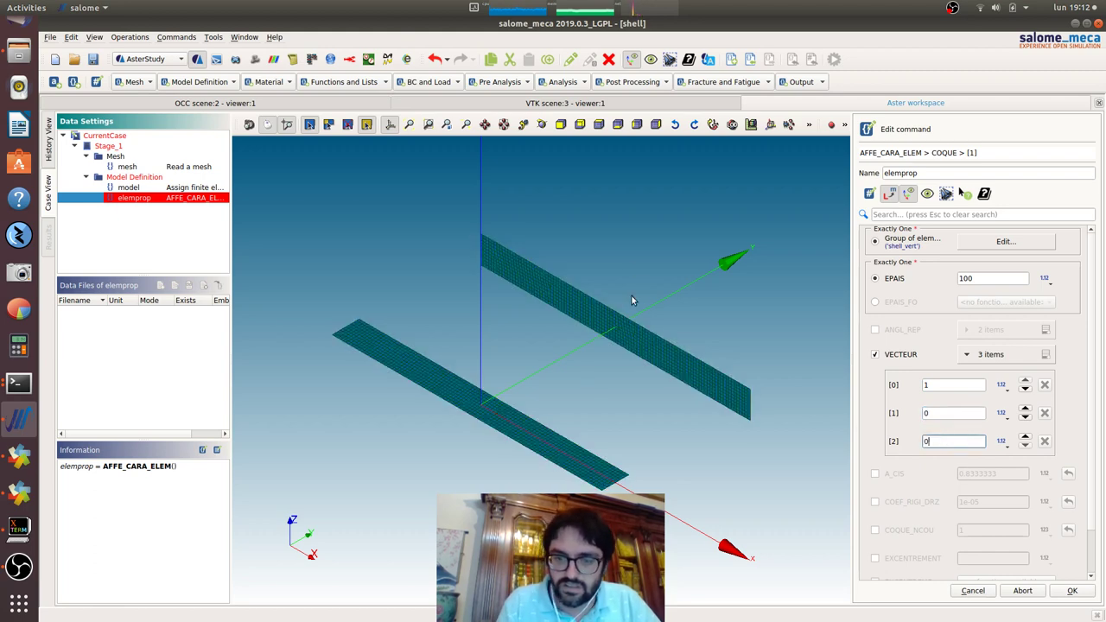
click(1072, 594)
click(1073, 595)
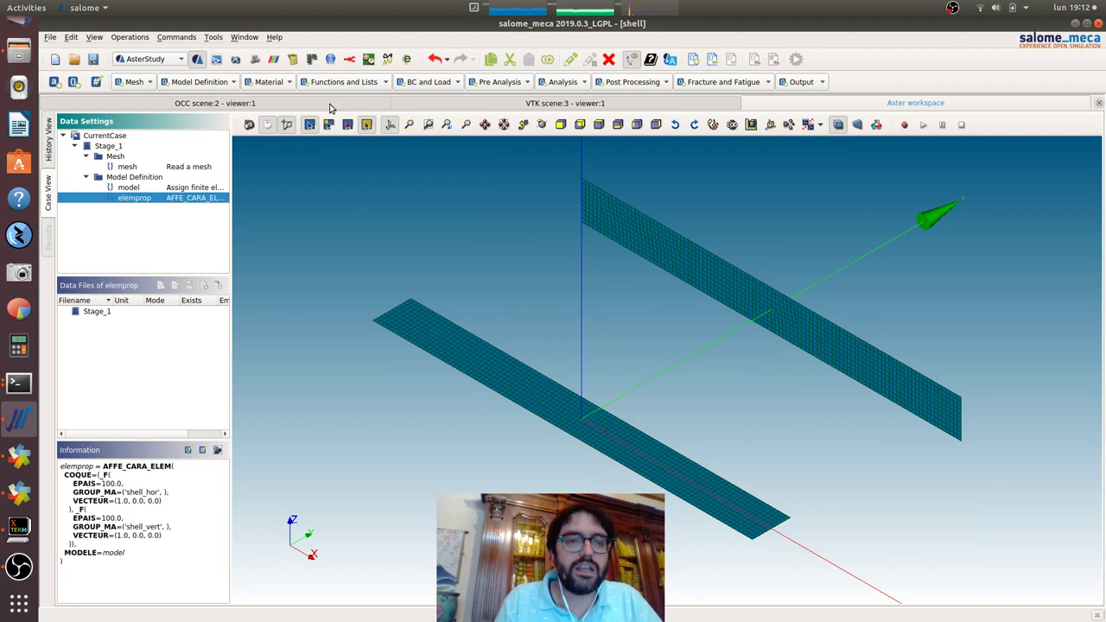
- Define the DEFI_MATERIAU material 'mater' with linear isotropic elasticity E=210000 and NU=0.1
click(269, 81)
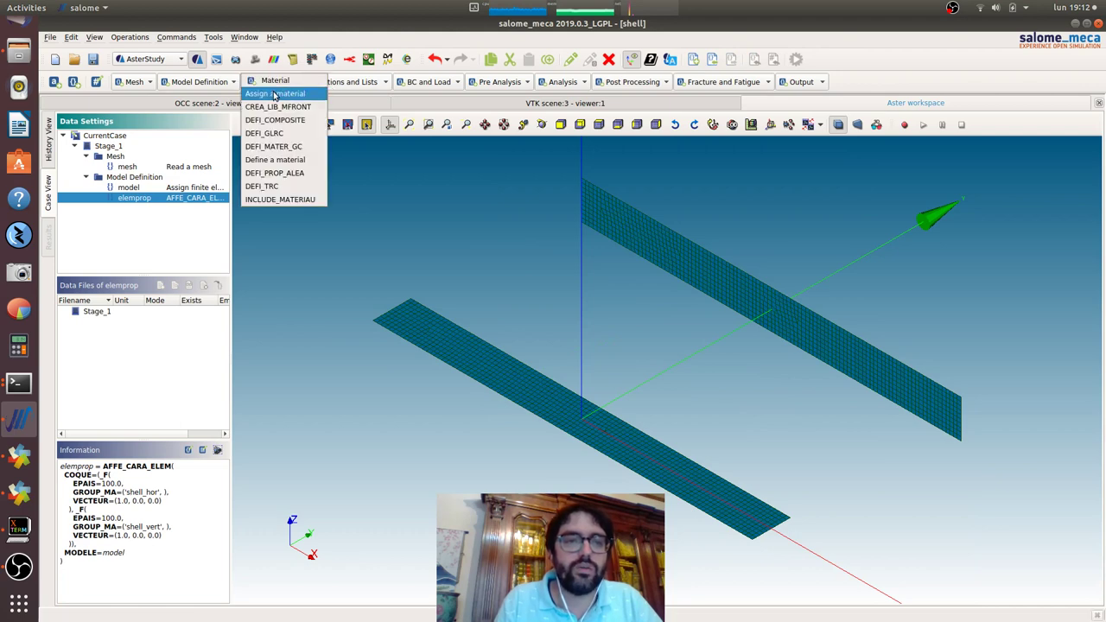
click(297, 161)
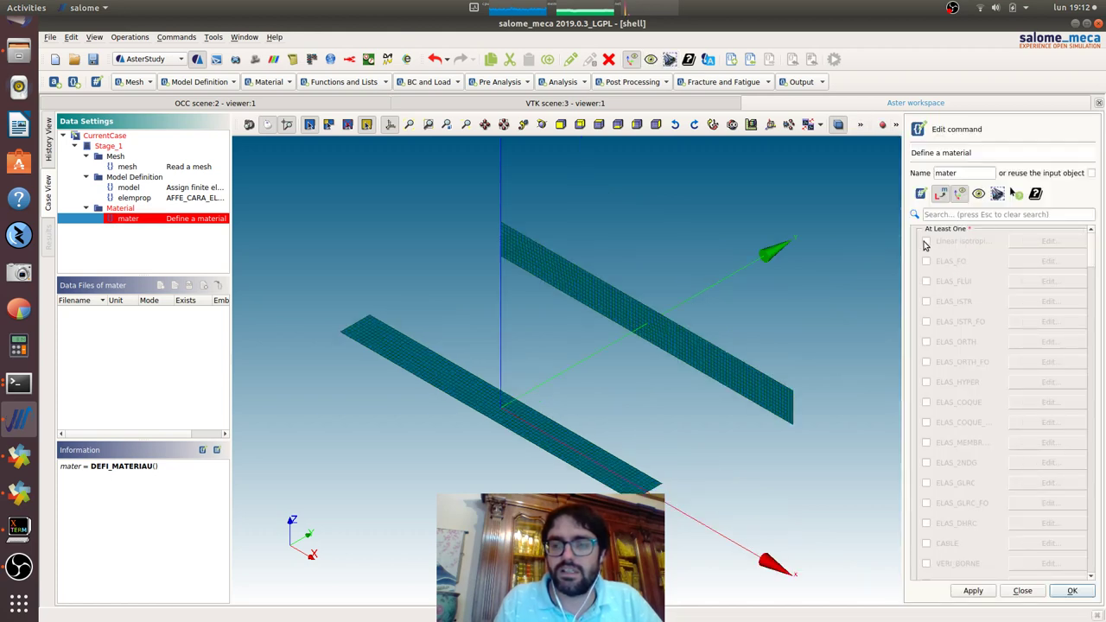
click(926, 241)
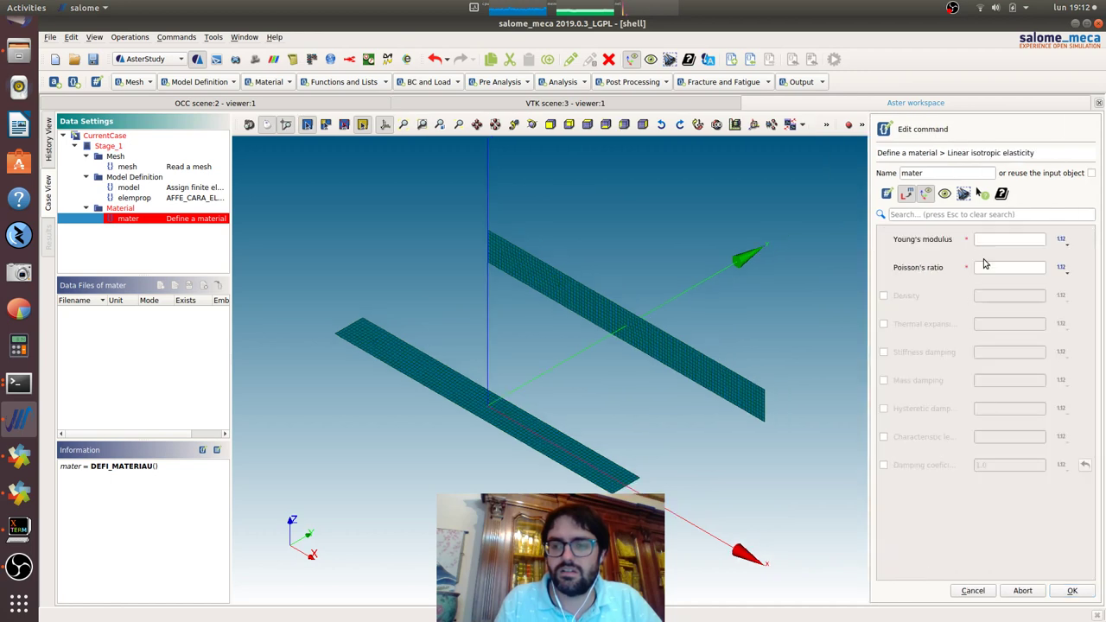
click(985, 239)
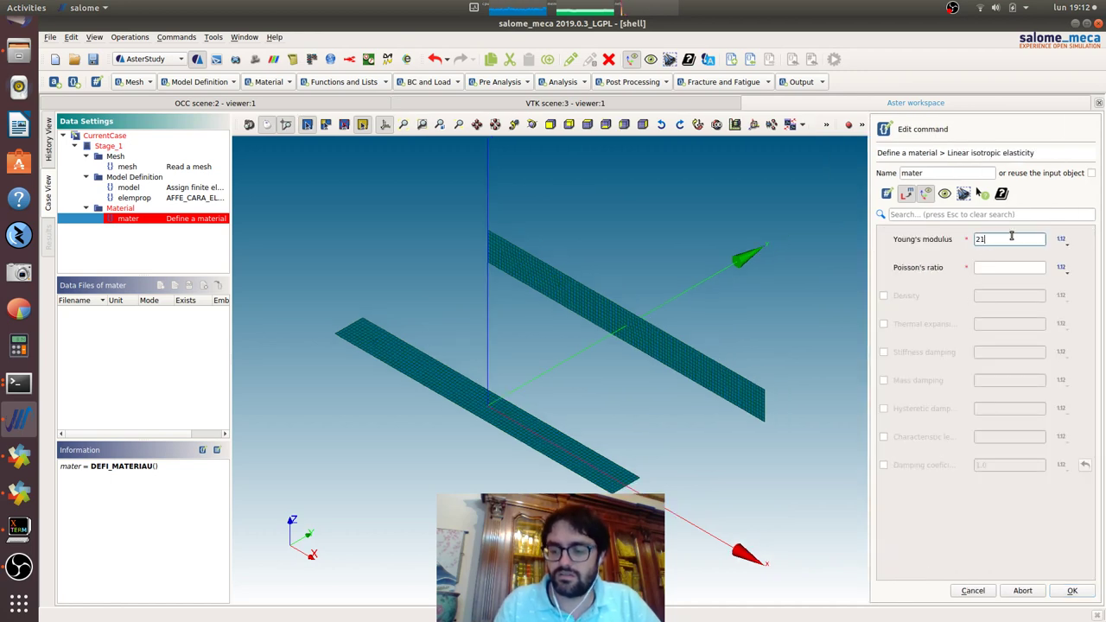
text(210000)
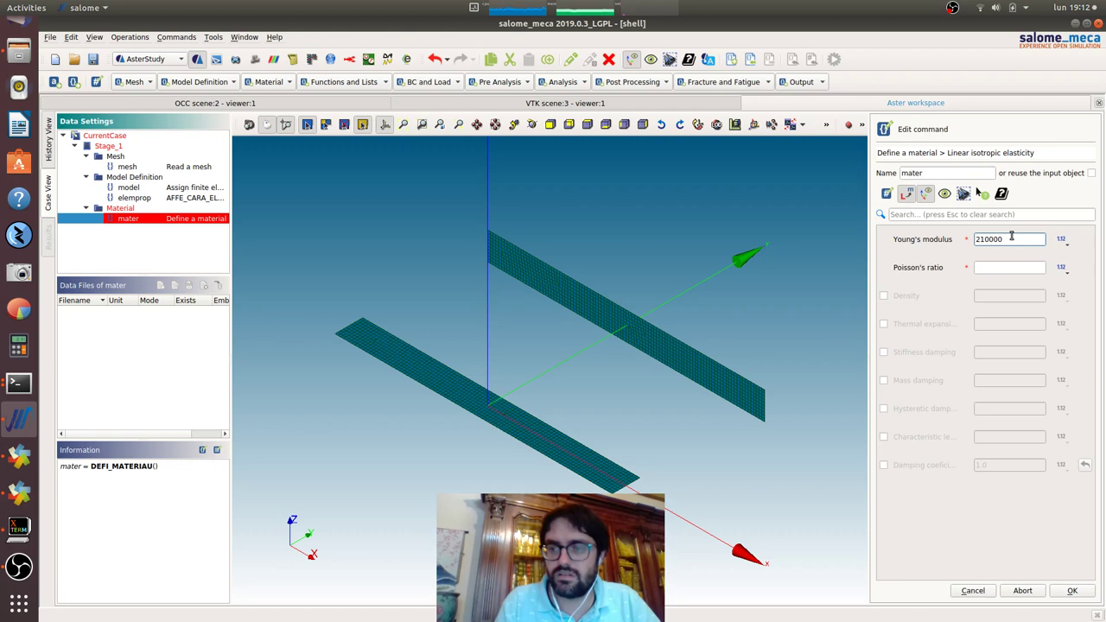
click(1006, 267)
text(0.1)
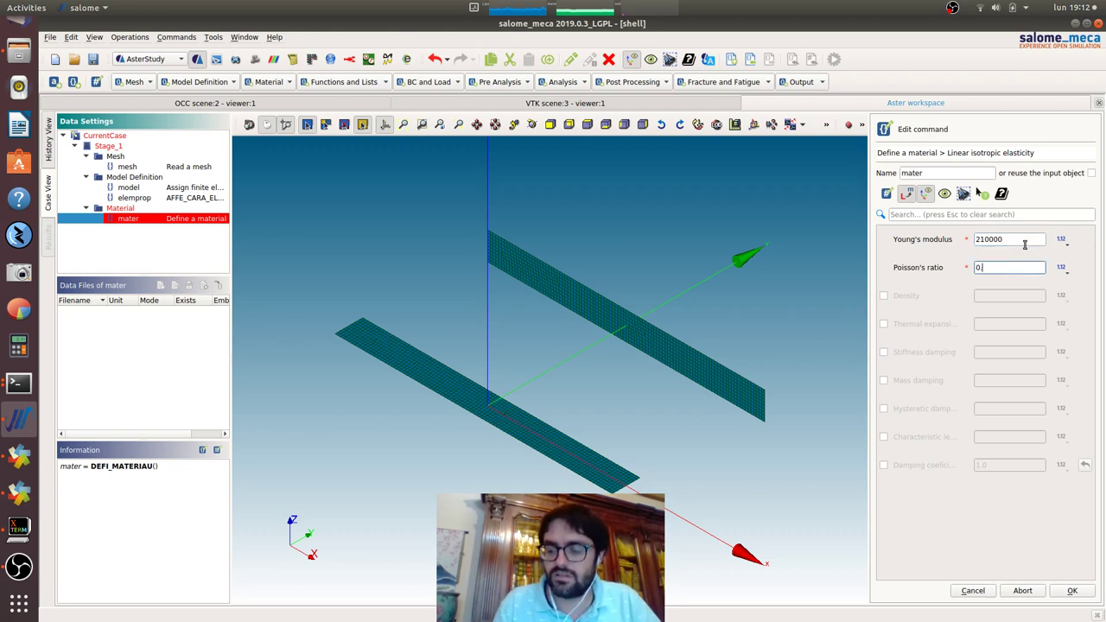
click(1068, 593)
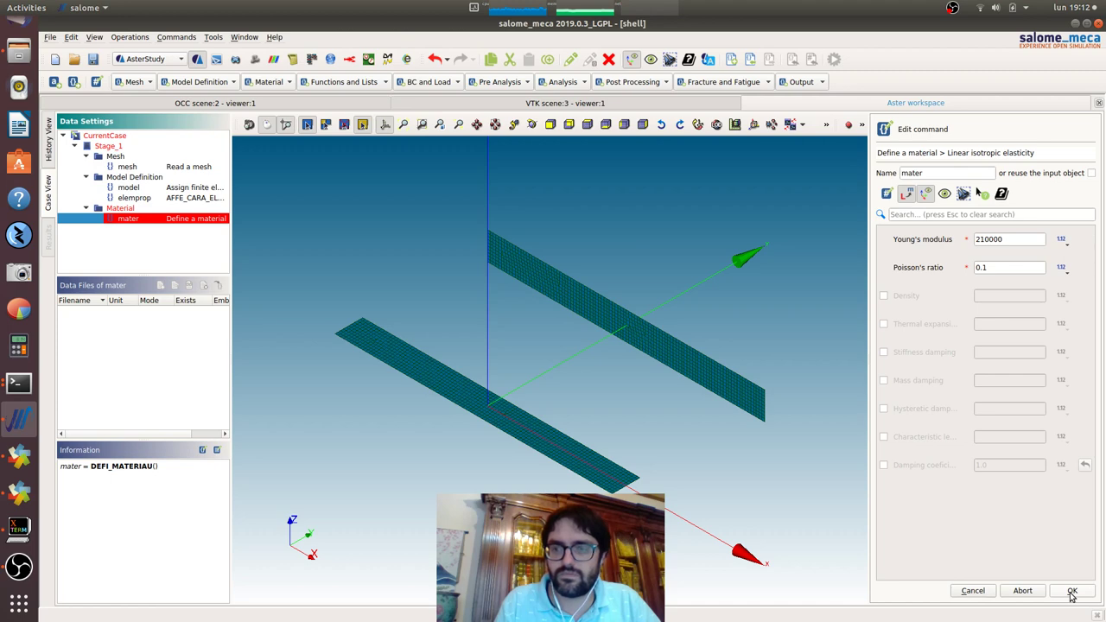
click(1071, 593)
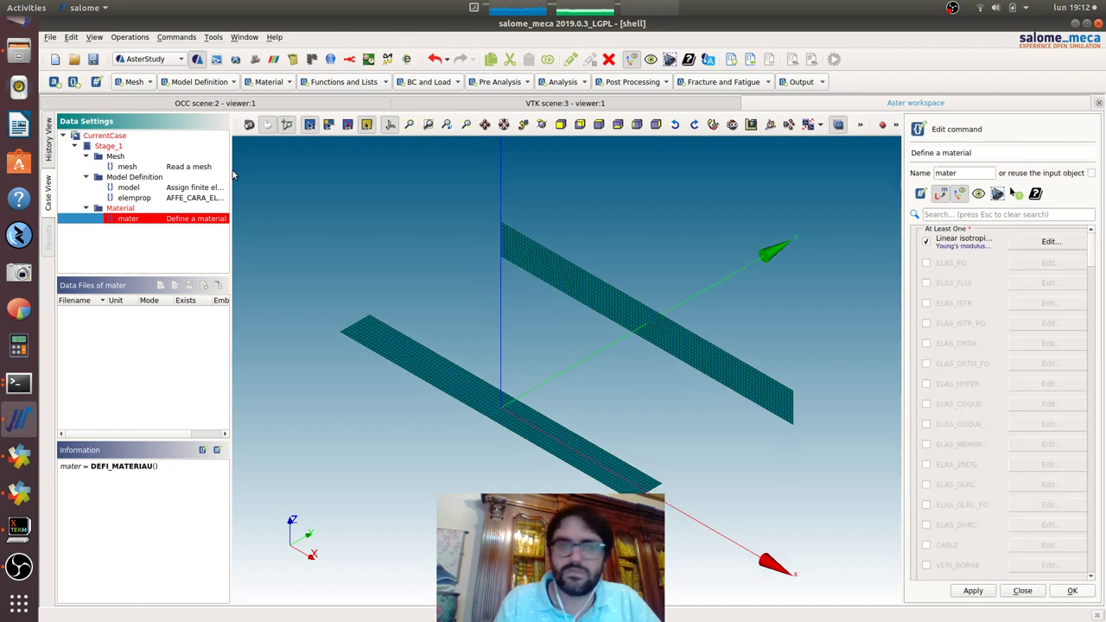
click(1073, 592)
- Create the fieldmat AFFE_MATERIAU command on the model, assigning material mater everywhere
click(272, 81)
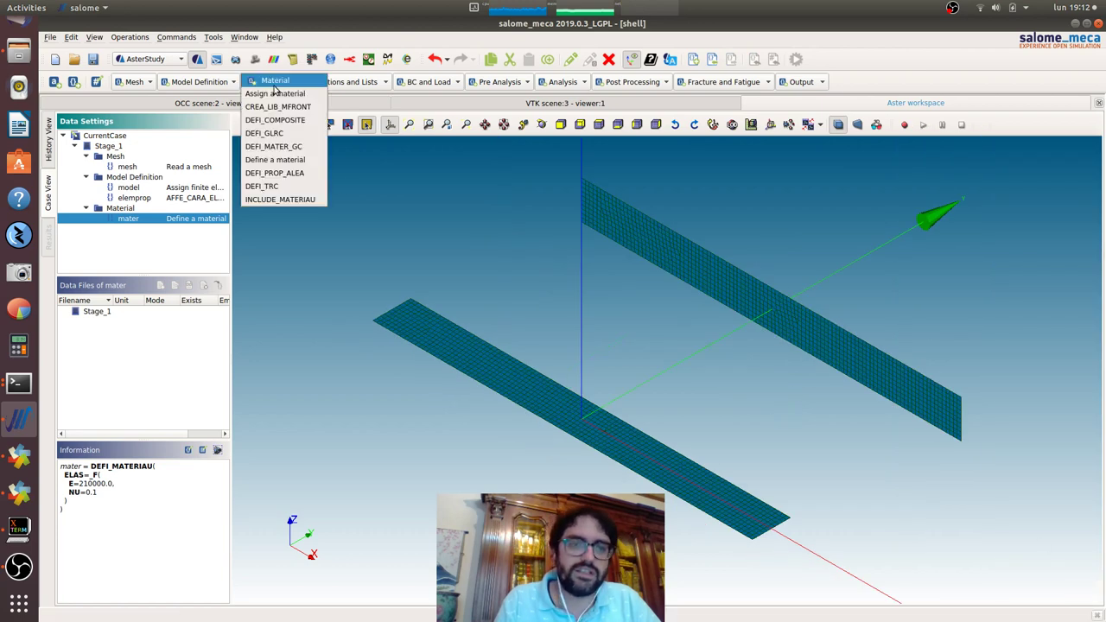
click(275, 92)
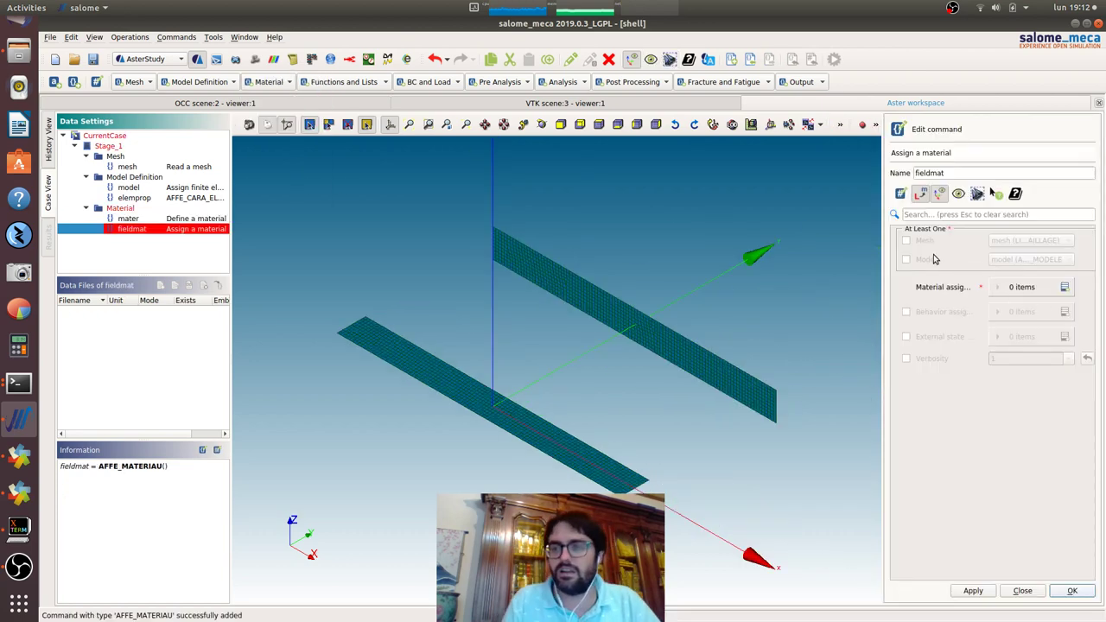
click(906, 260)
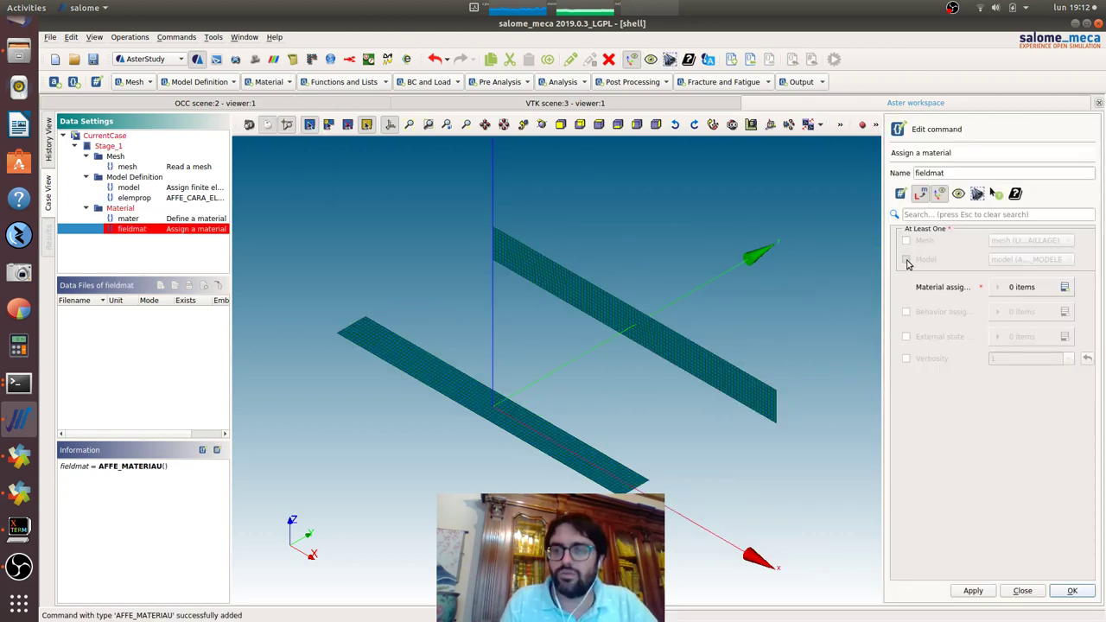
click(1064, 288)
click(989, 313)
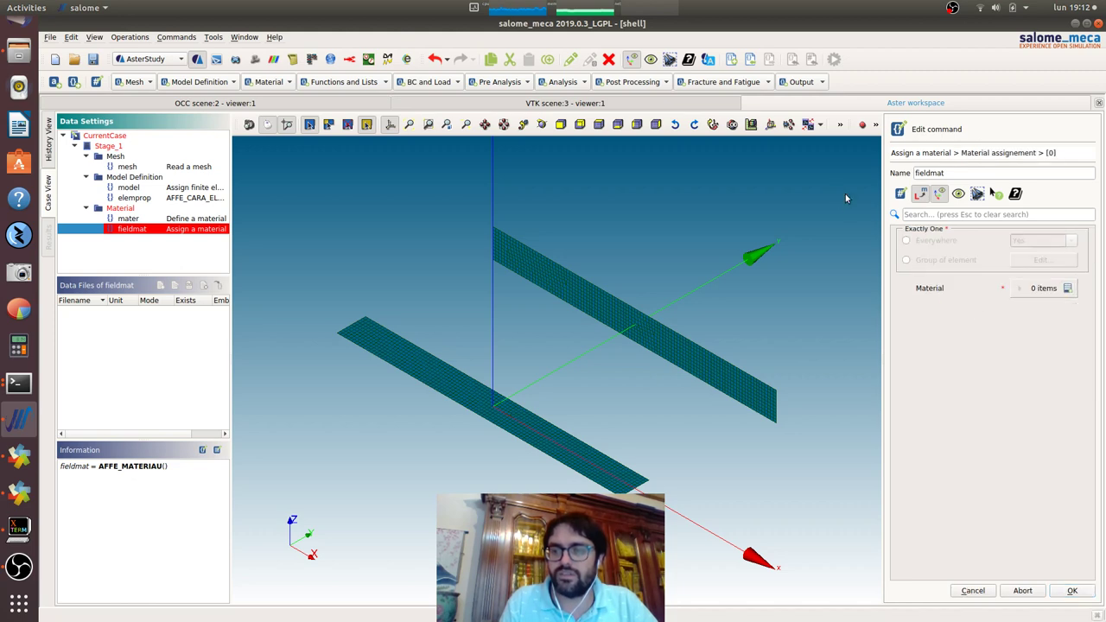
click(906, 241)
click(1067, 288)
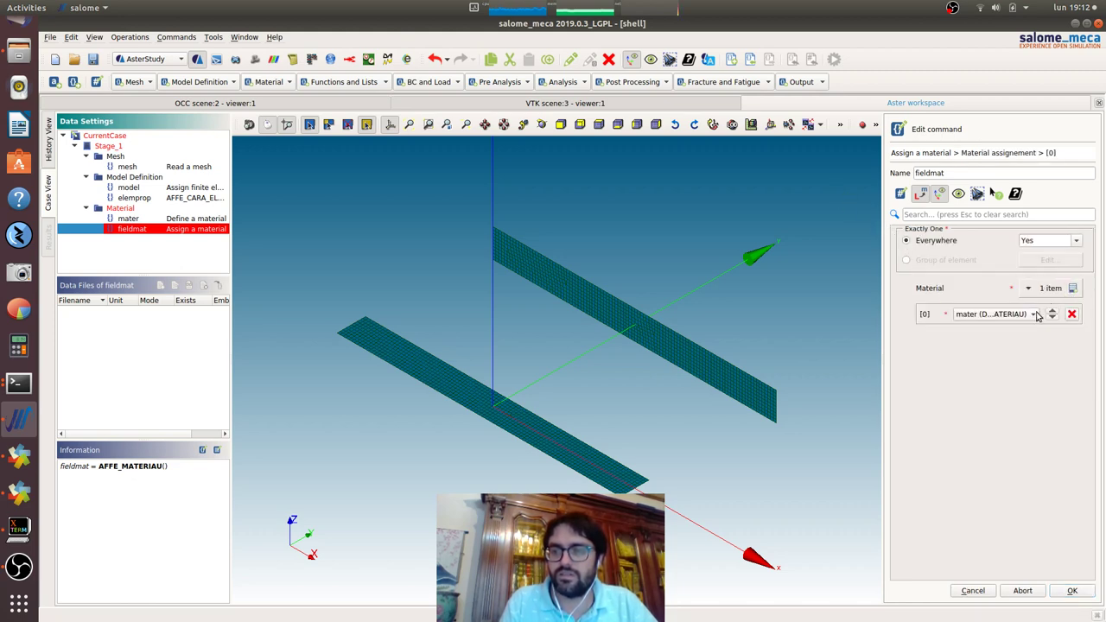
click(1072, 590)
click(1071, 590)
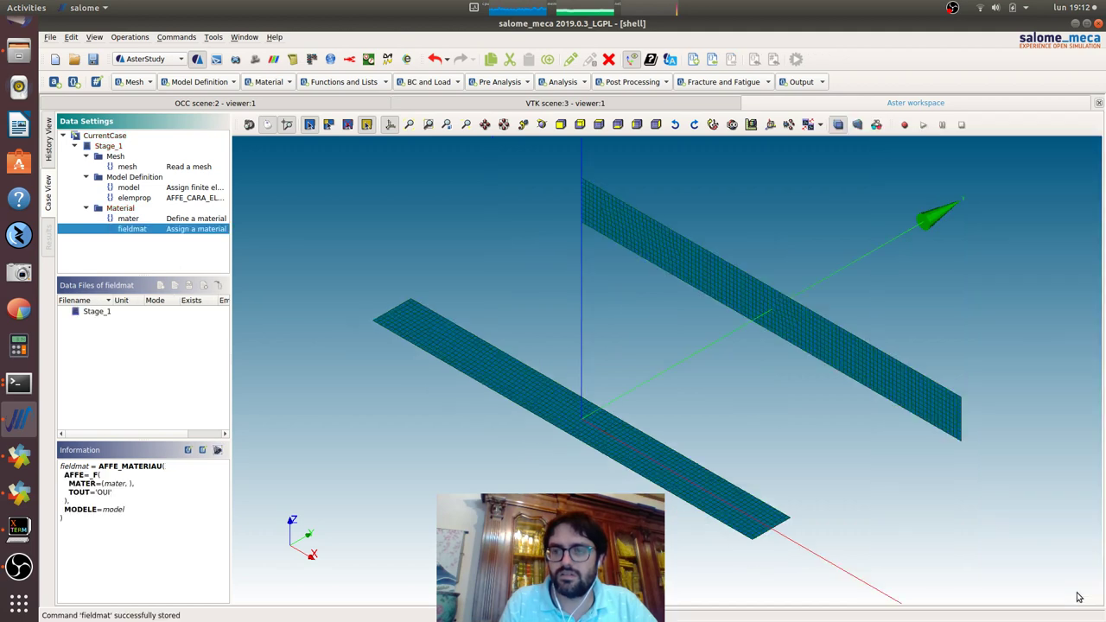
click(447, 83)
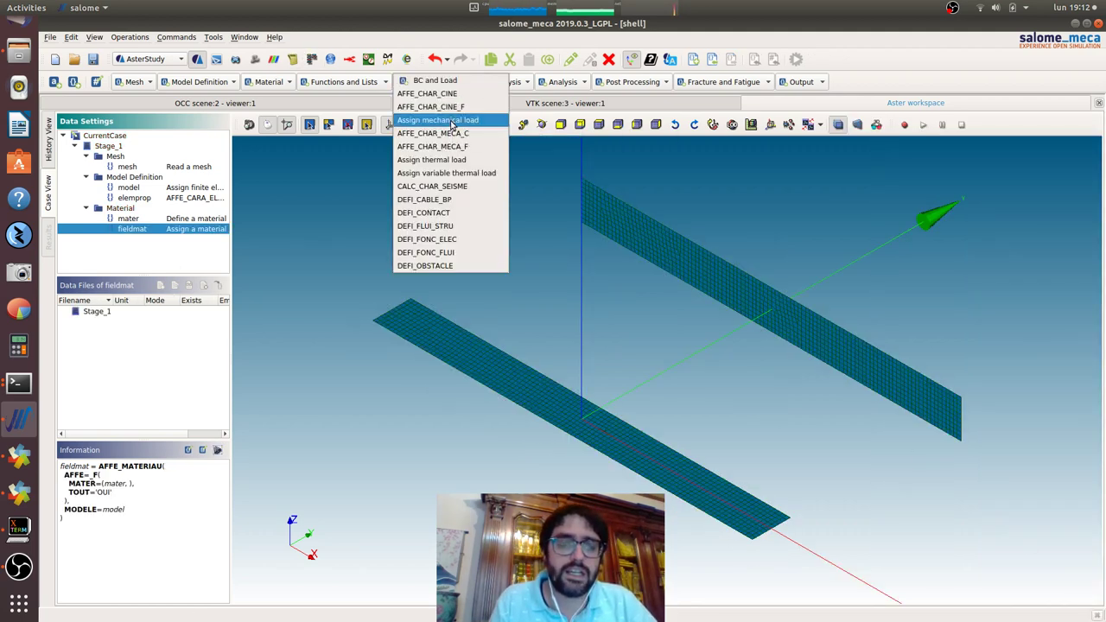
- Create an AFFE_CHAR_MECA load with an Enforce DOF entry clamping group fix (LIAISON ENCASTRE)
click(450, 123)
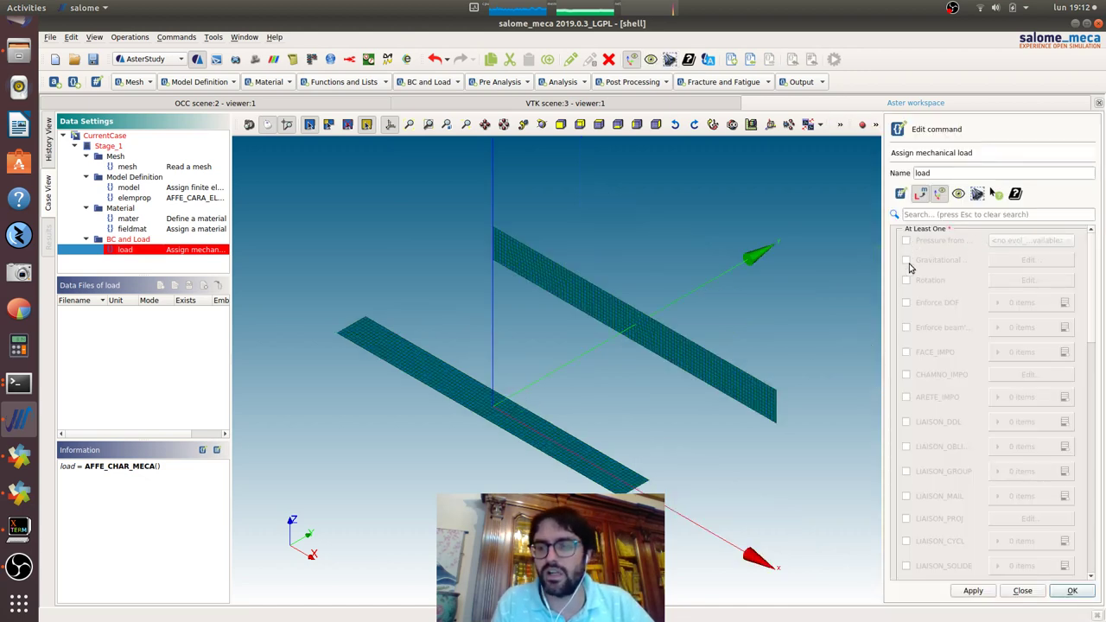
click(905, 303)
click(1064, 302)
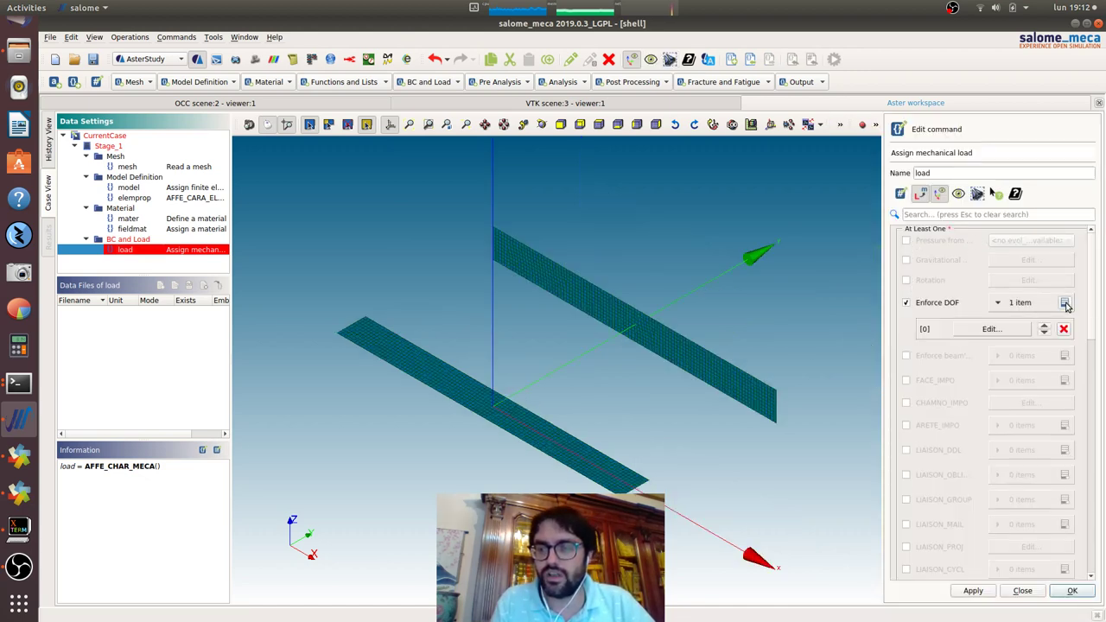
click(991, 329)
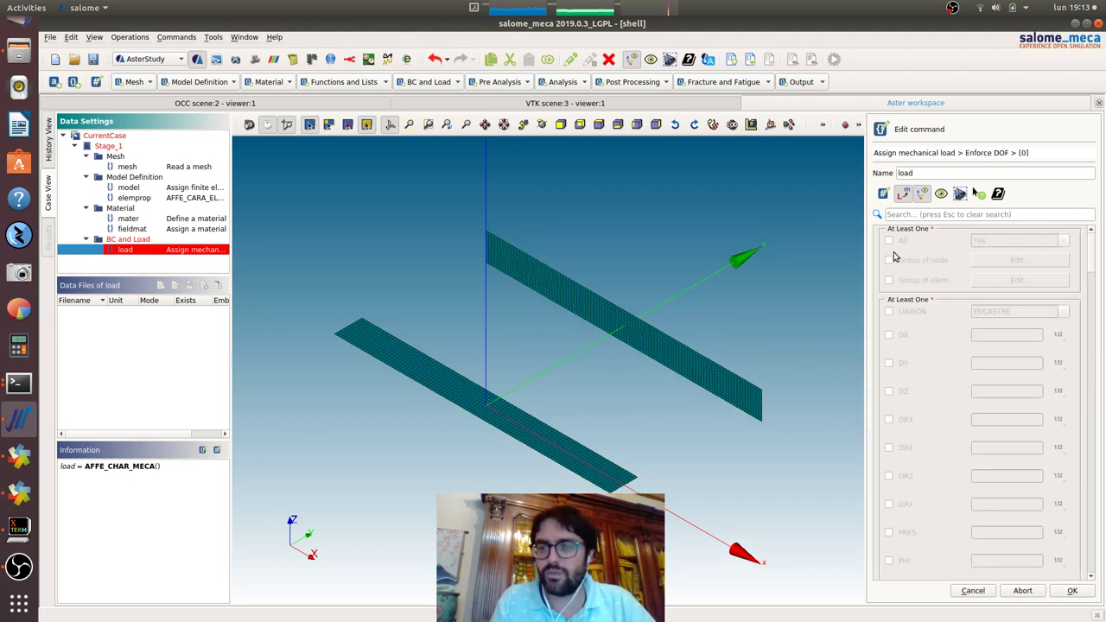
click(890, 281)
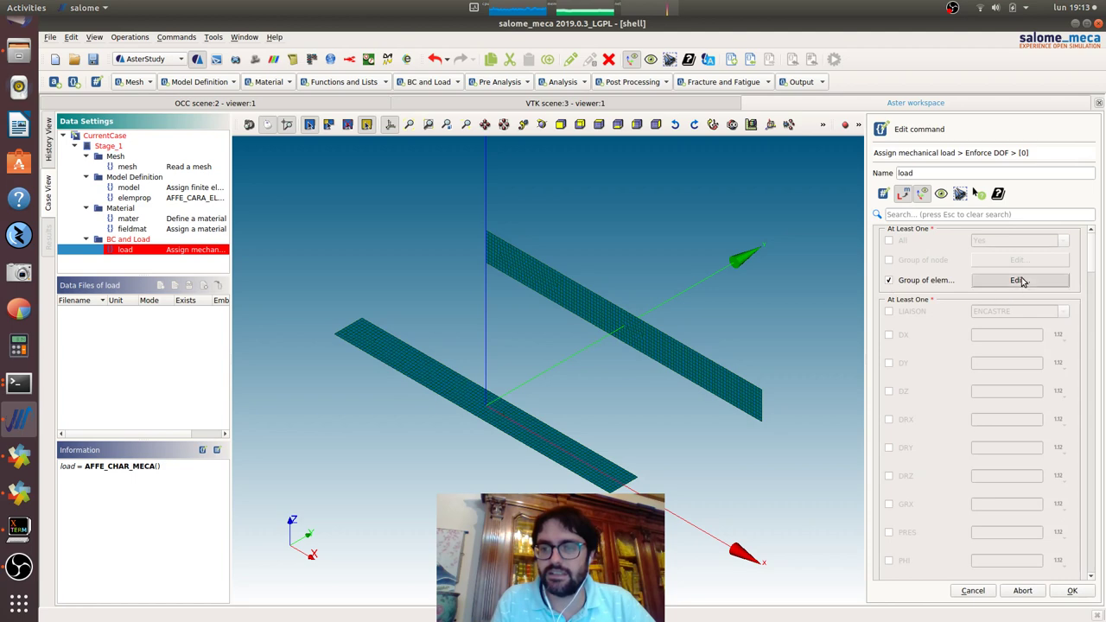
click(1019, 280)
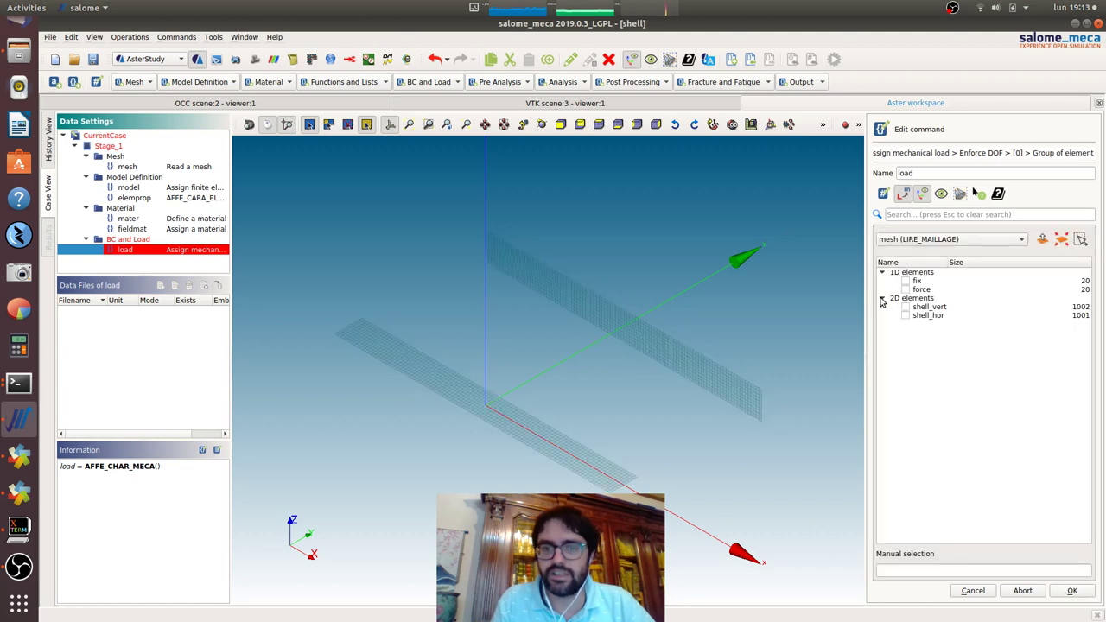
click(375, 124)
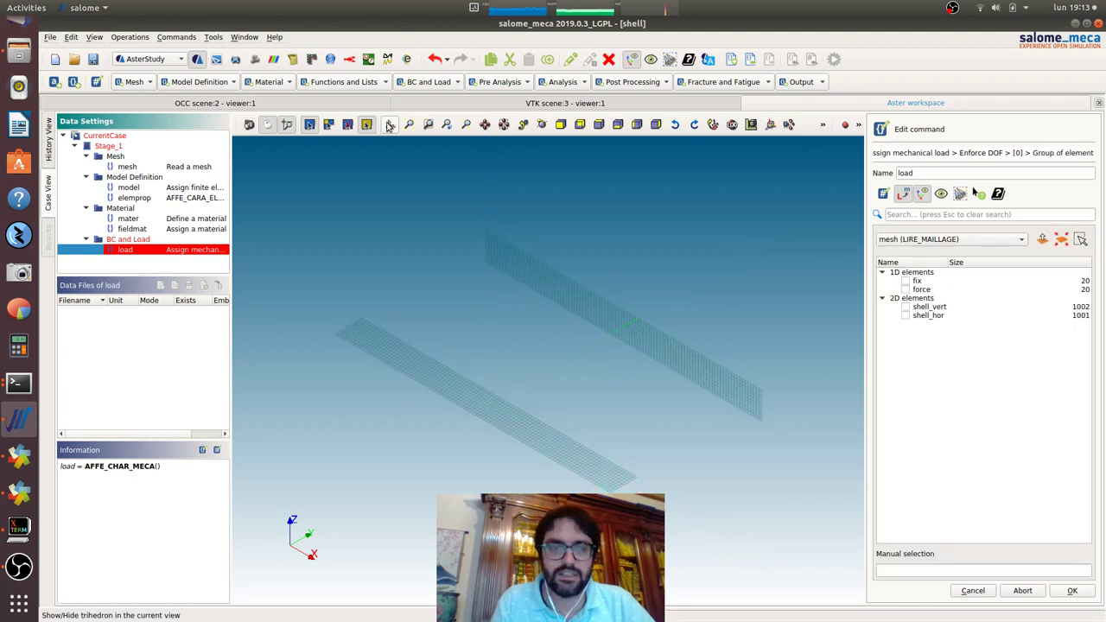
click(904, 282)
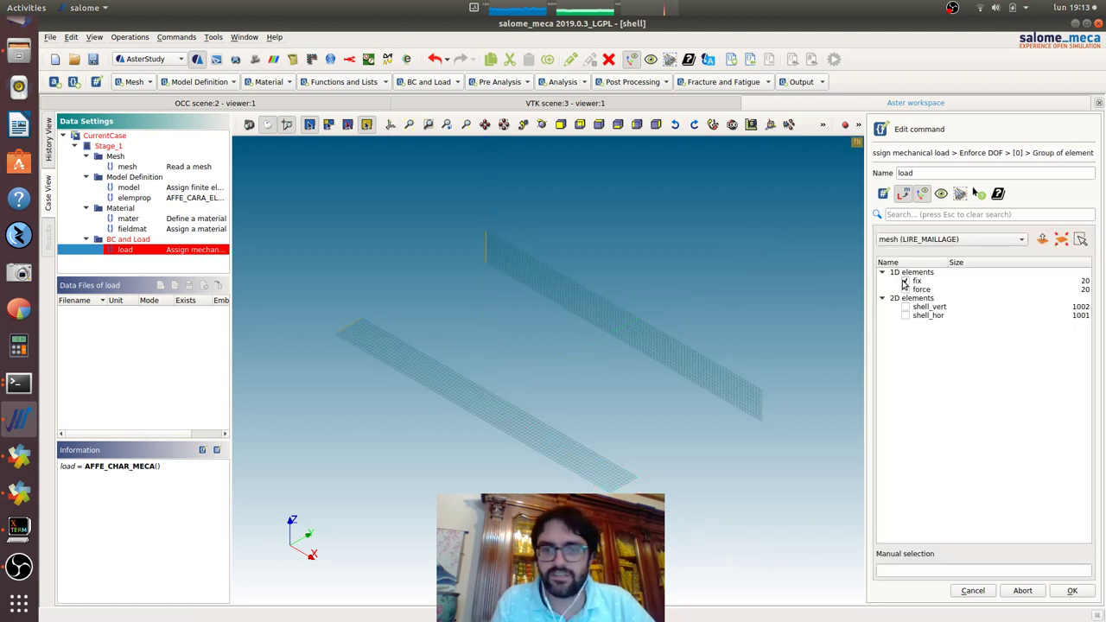
click(1071, 590)
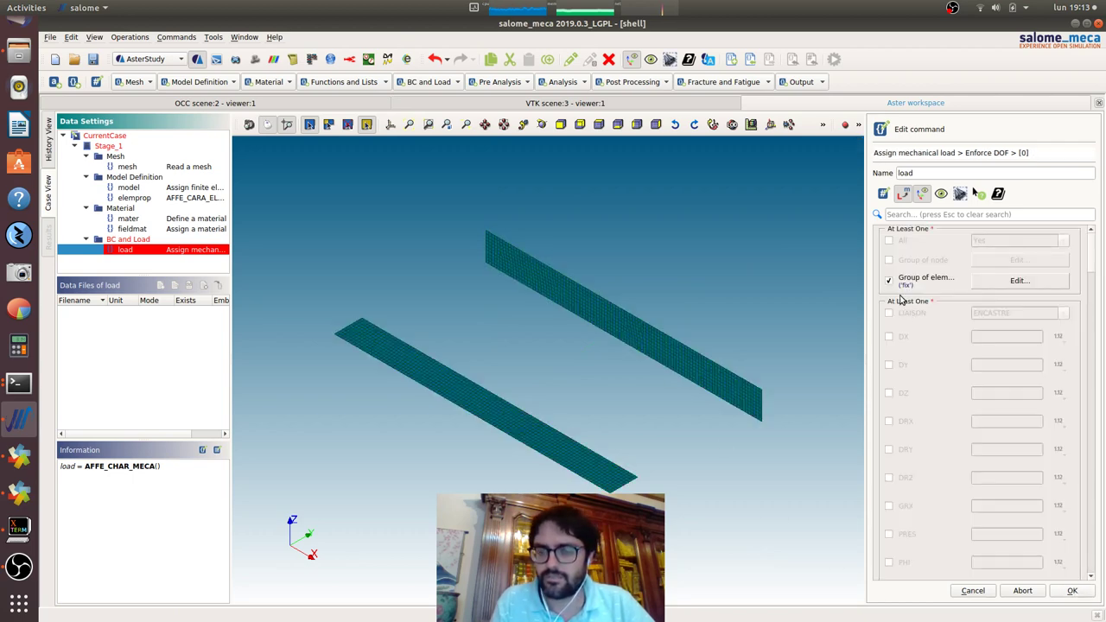
click(890, 313)
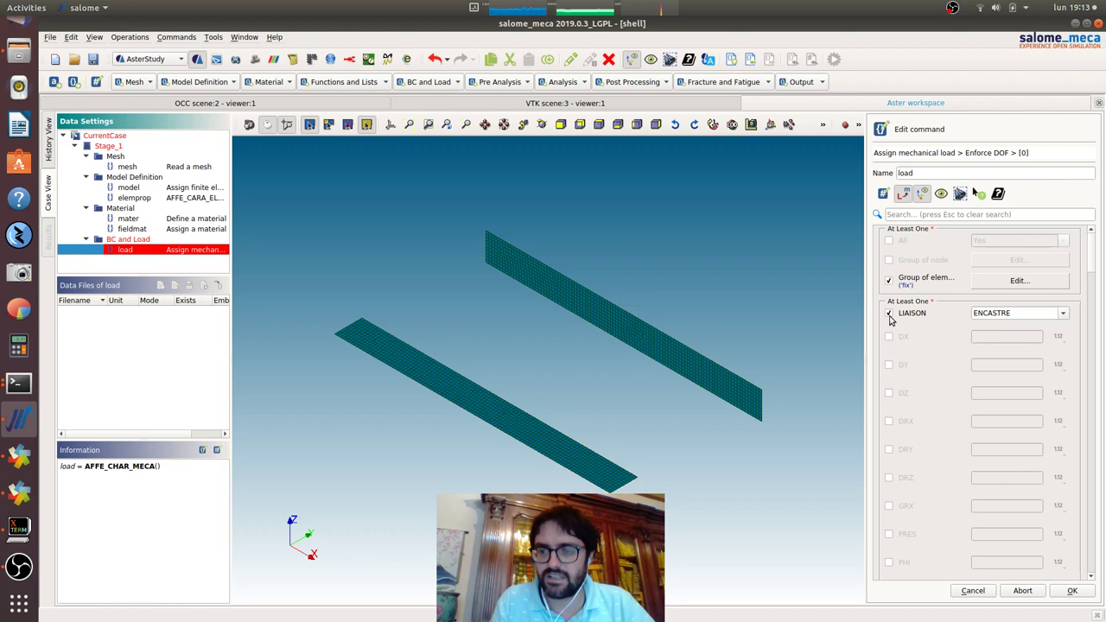
click(1088, 592)
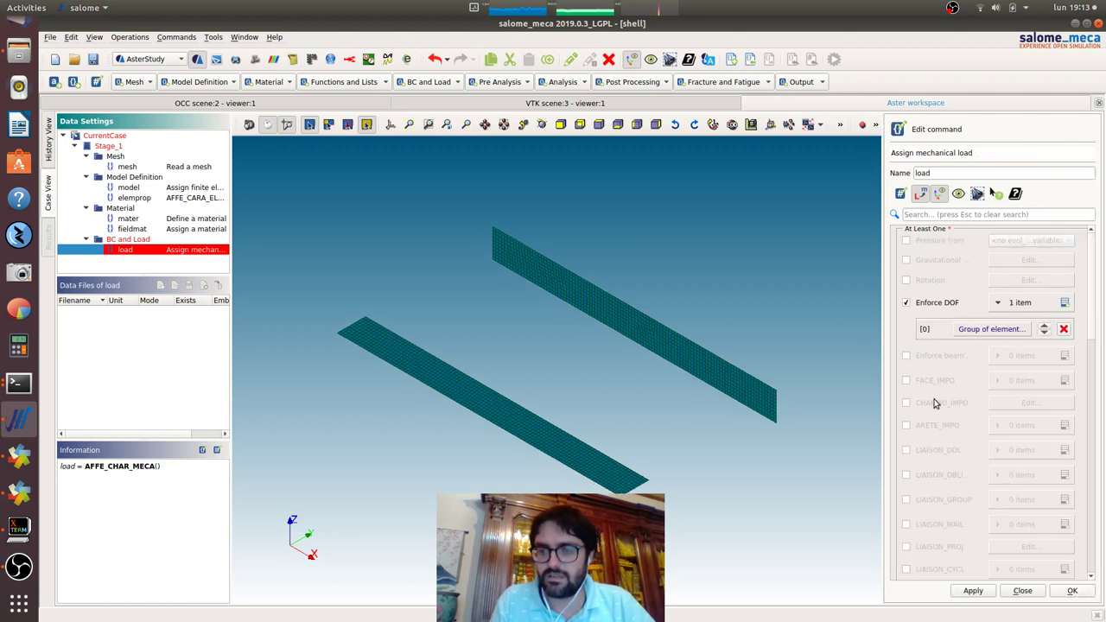
- Add a FORCE_ARETE edge-force entry on the element group force
scroll(947, 442, down, 2)
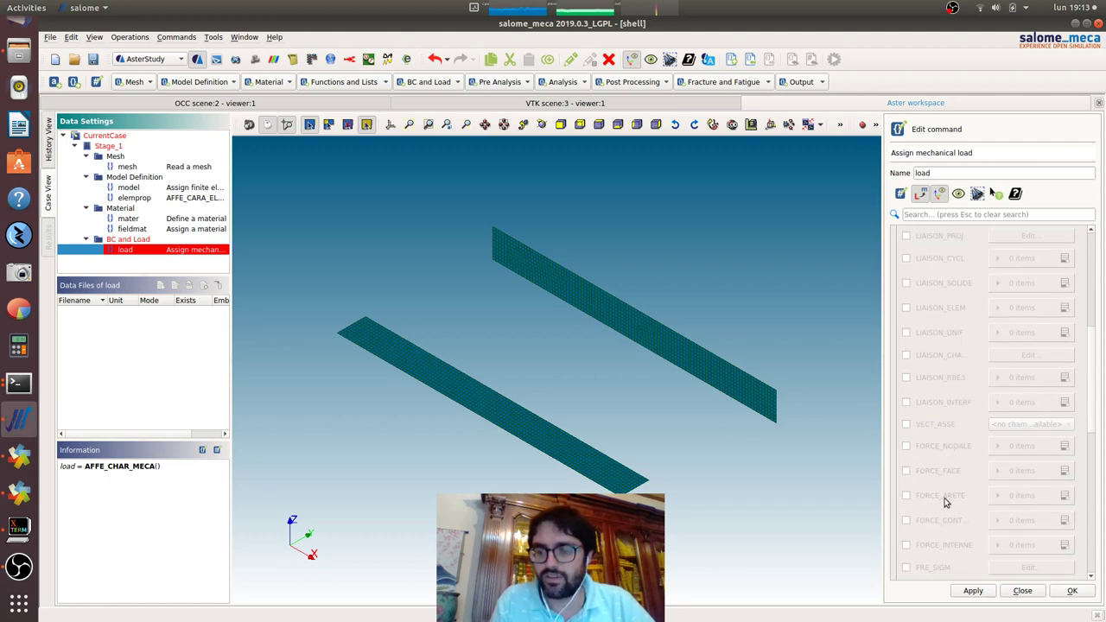
click(905, 497)
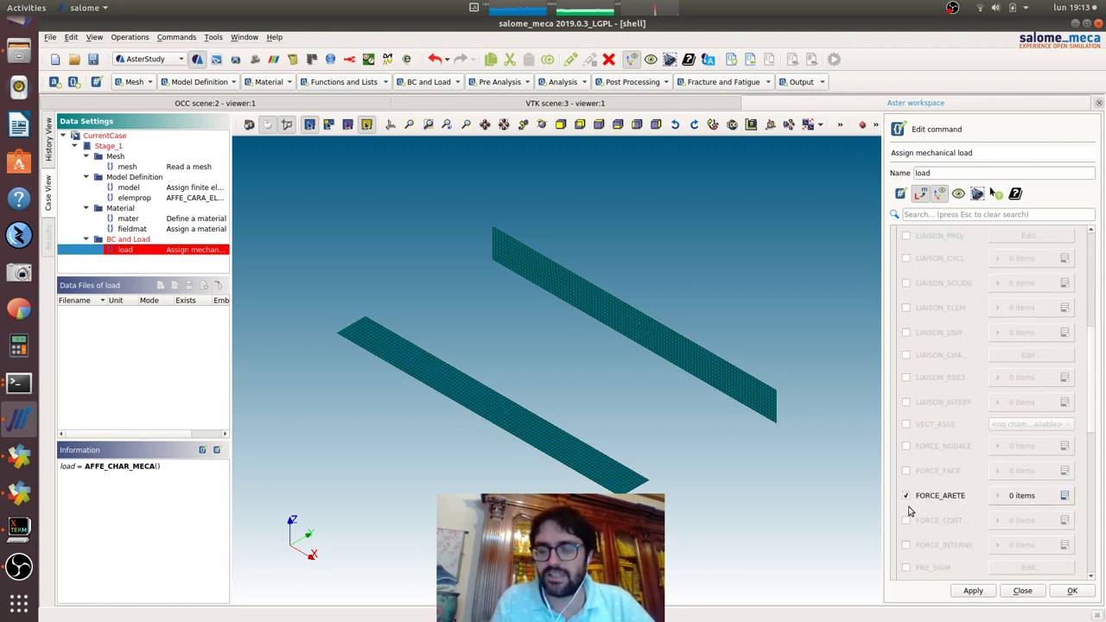
click(1067, 496)
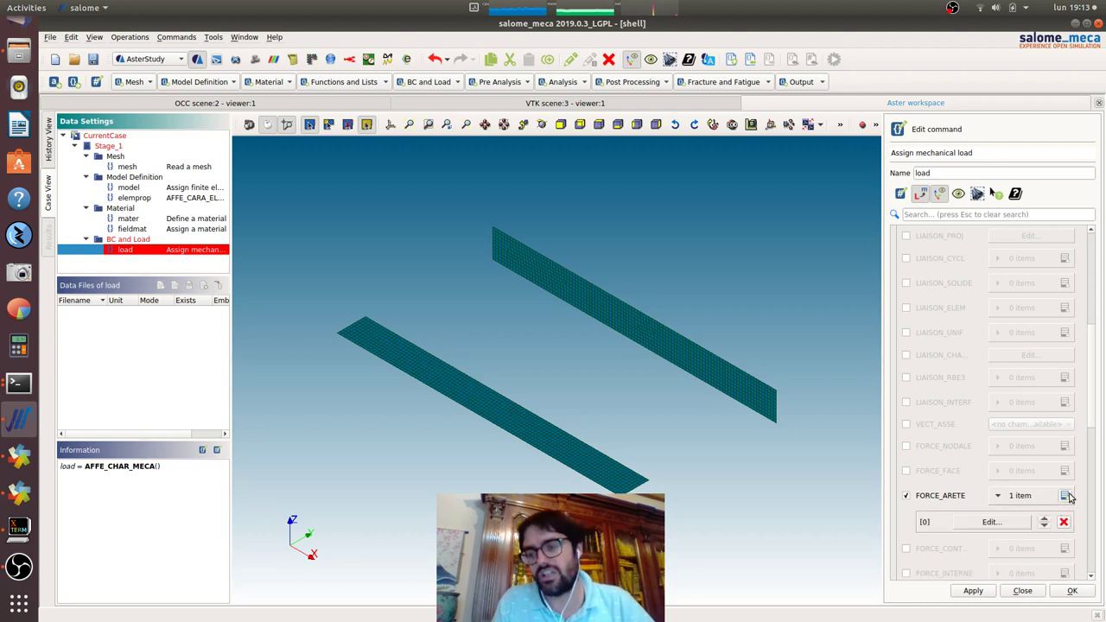
click(1008, 525)
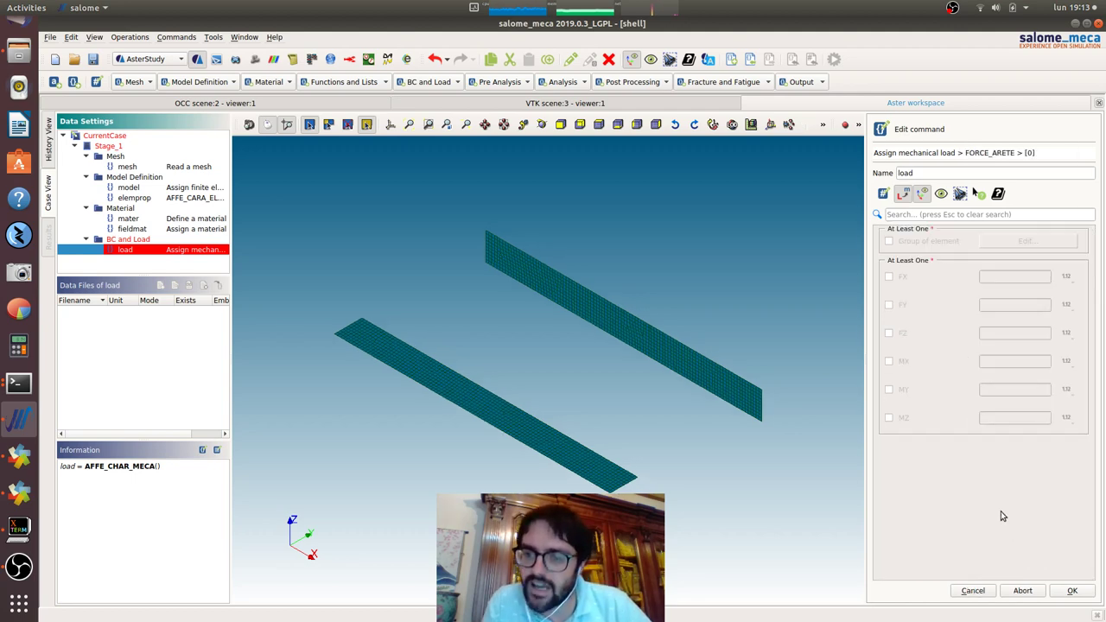
click(890, 242)
click(1005, 240)
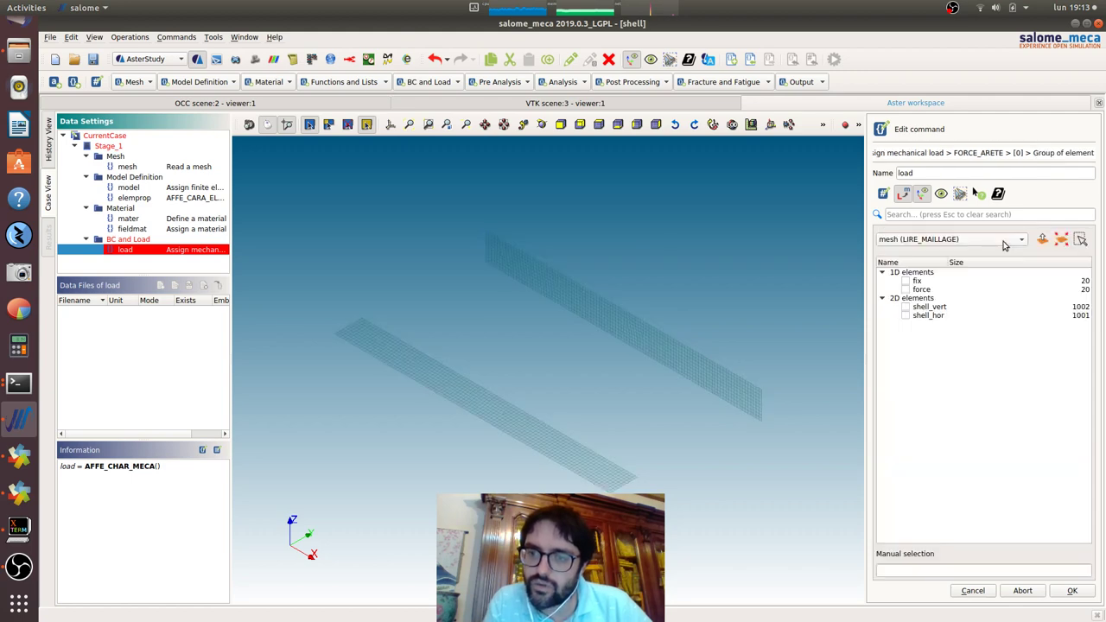
click(905, 288)
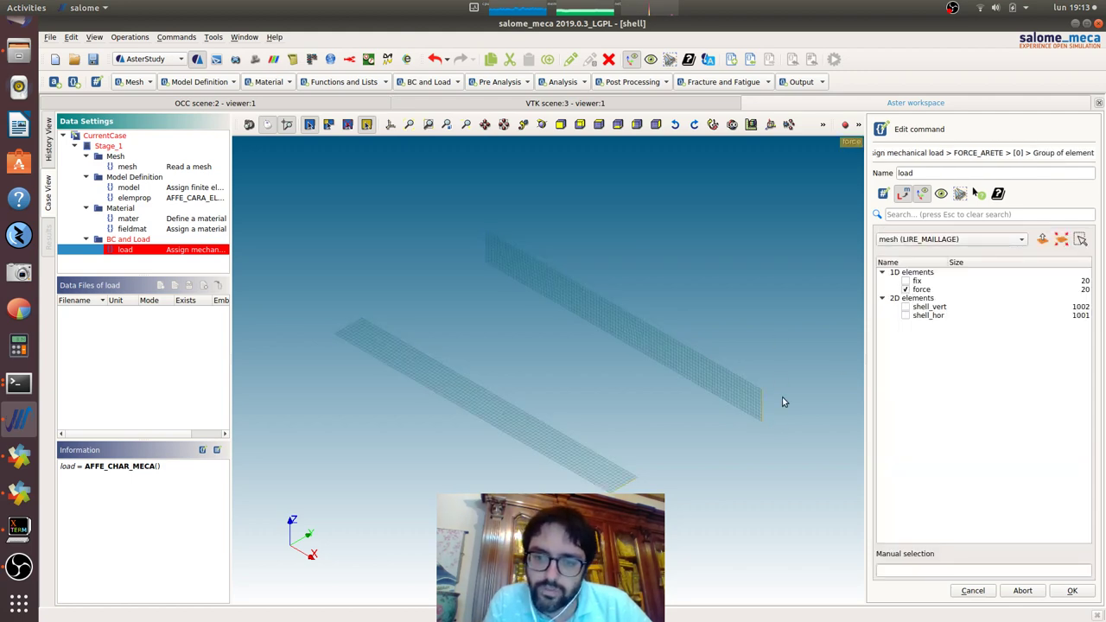
click(1062, 592)
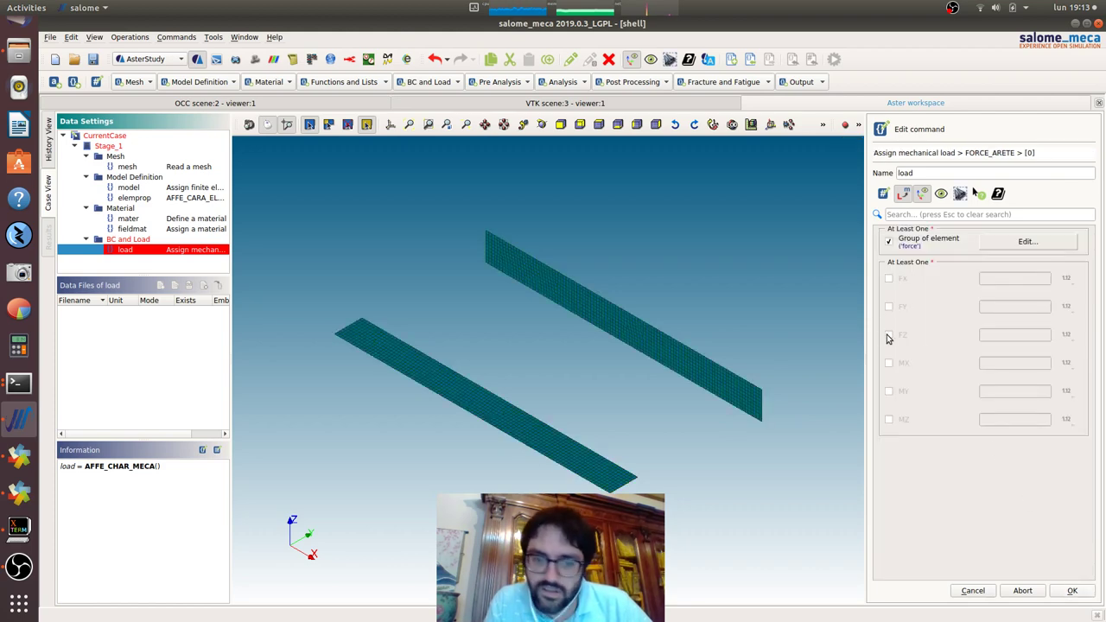
- Set the edge force component FZ to 1 and save the load command
click(888, 337)
click(1023, 335)
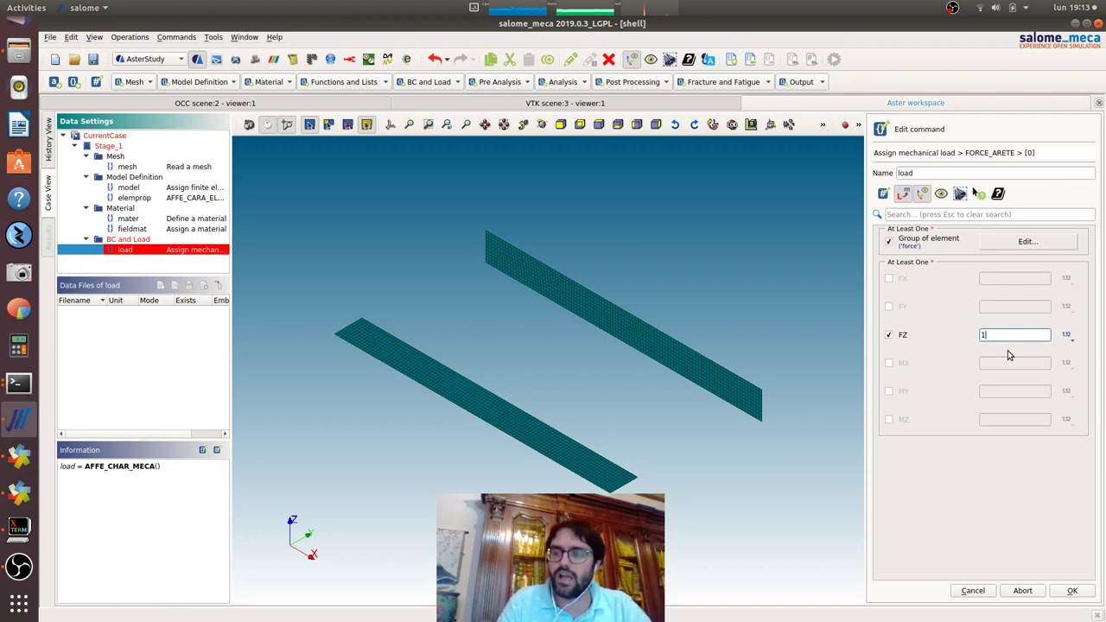
text(1)
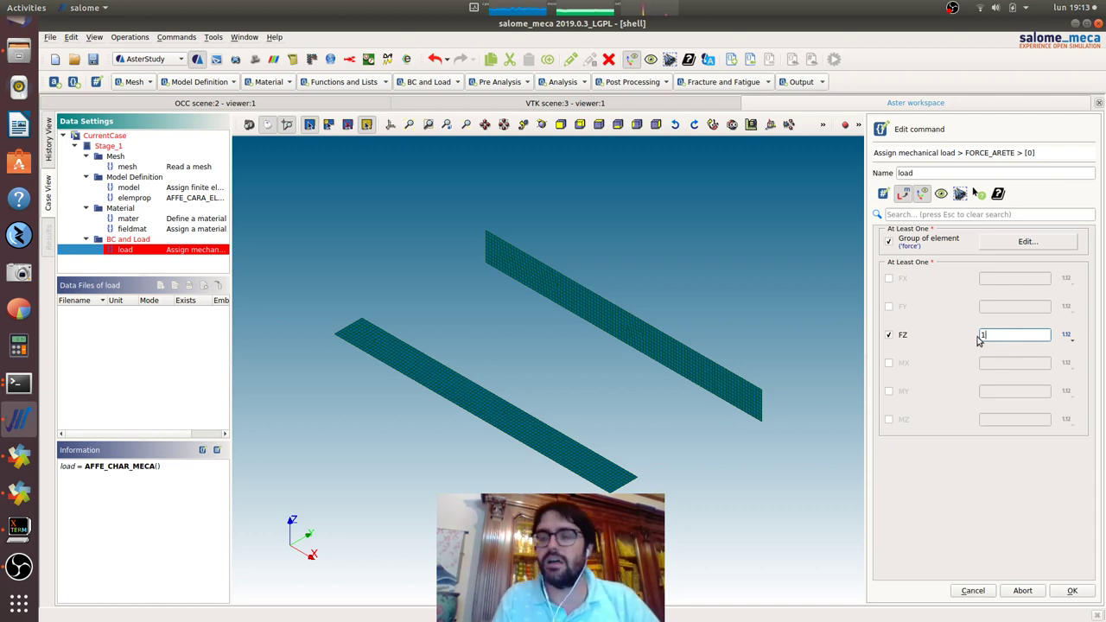
click(1074, 591)
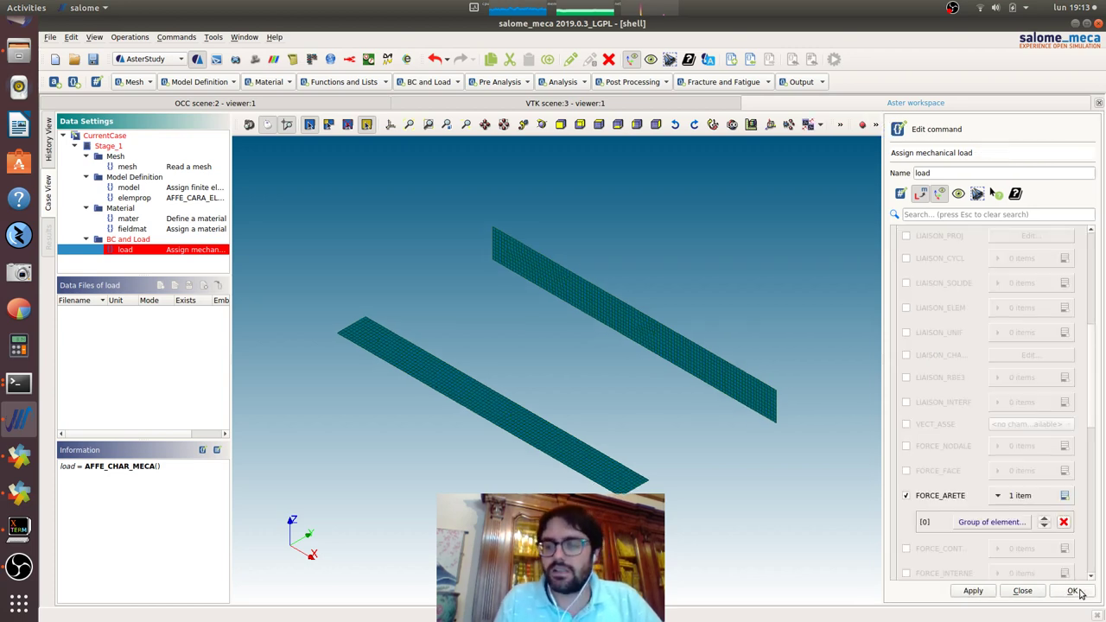
click(1074, 591)
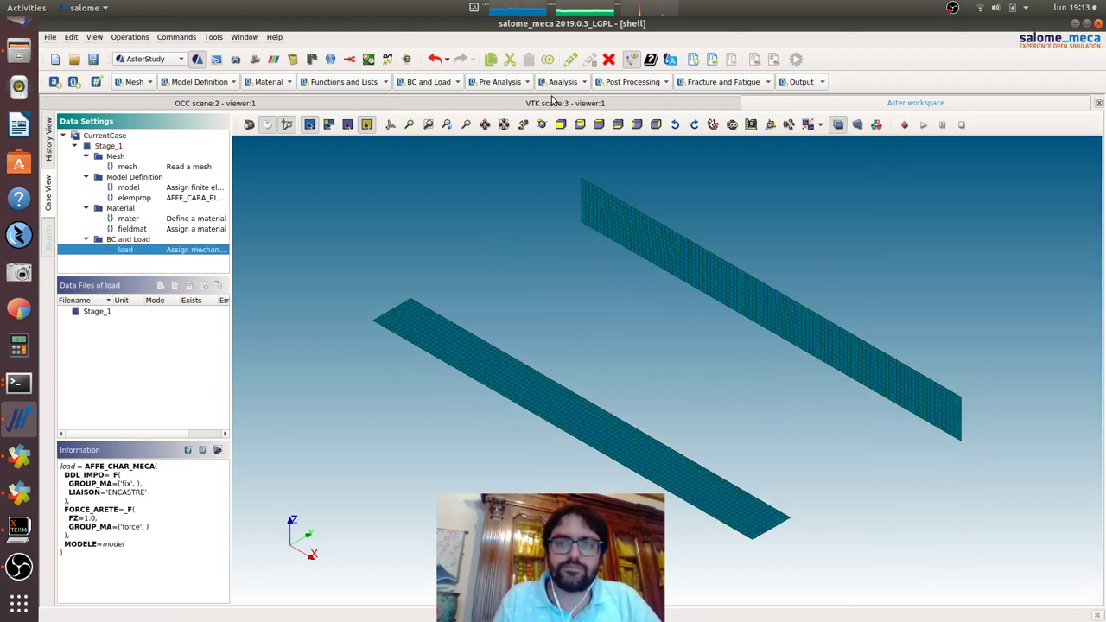
- Create the reslin MECA_STATIQUE analysis using the model, elemprop, fieldmat and load
click(561, 81)
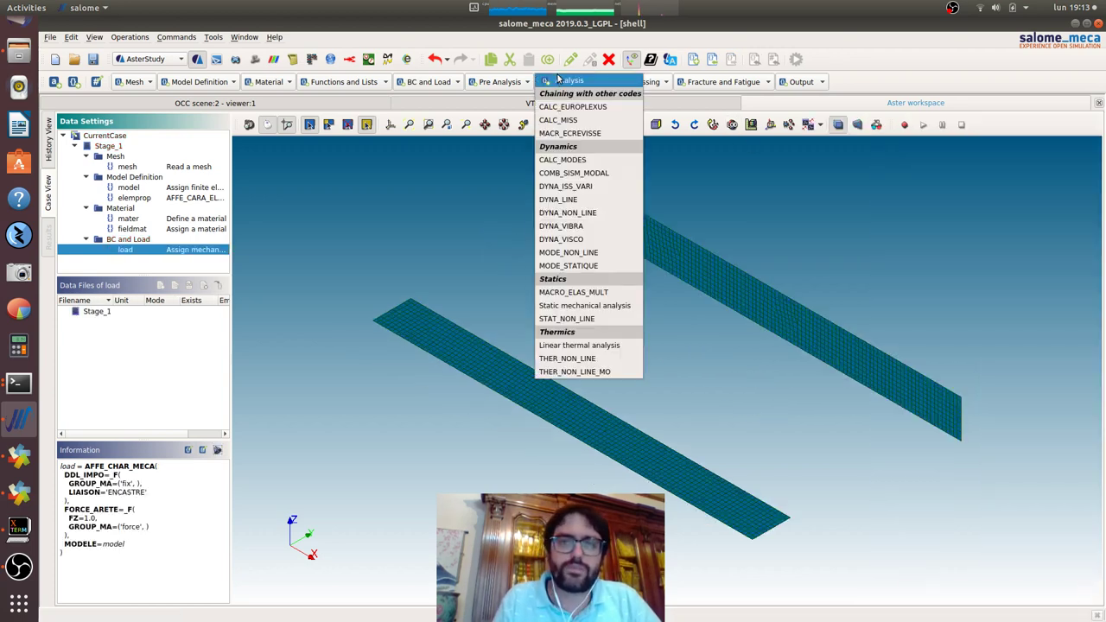
click(585, 305)
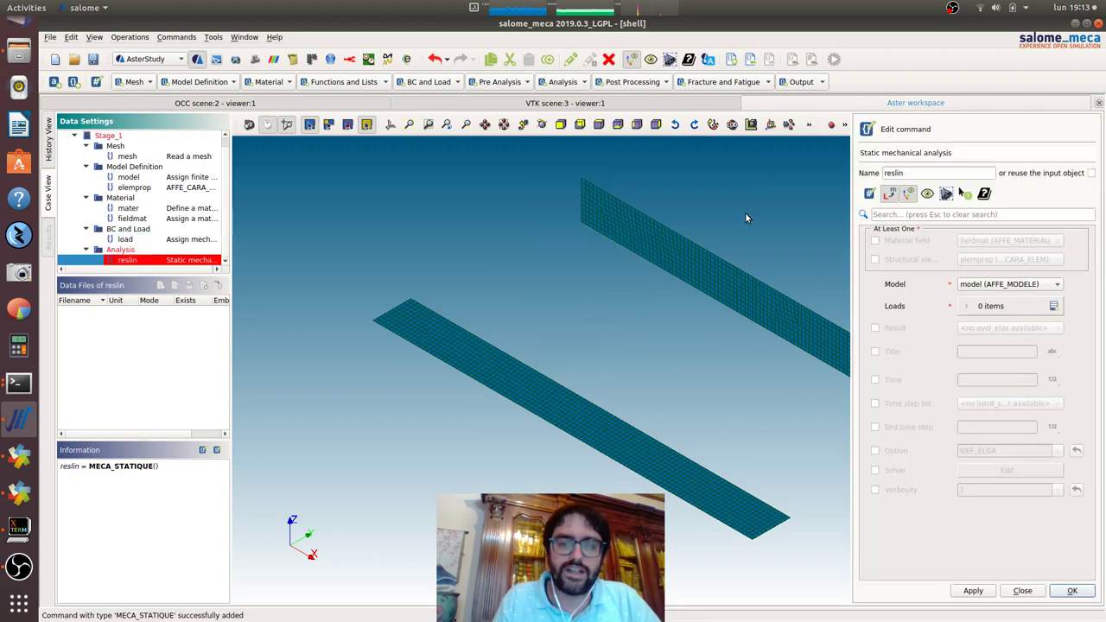
click(875, 260)
click(875, 241)
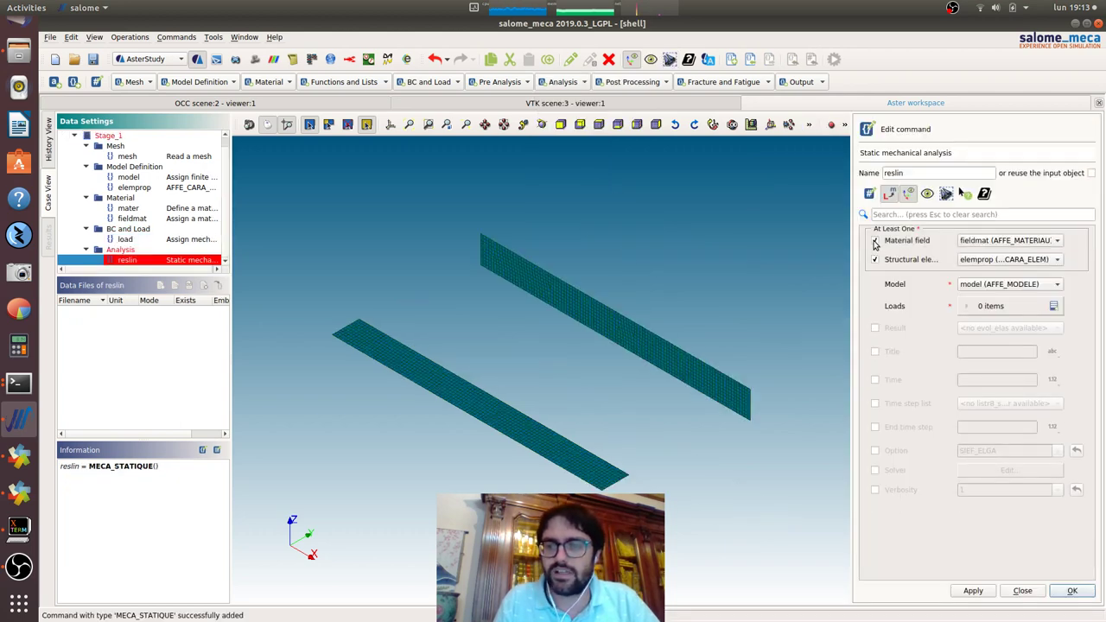
click(1053, 306)
click(970, 332)
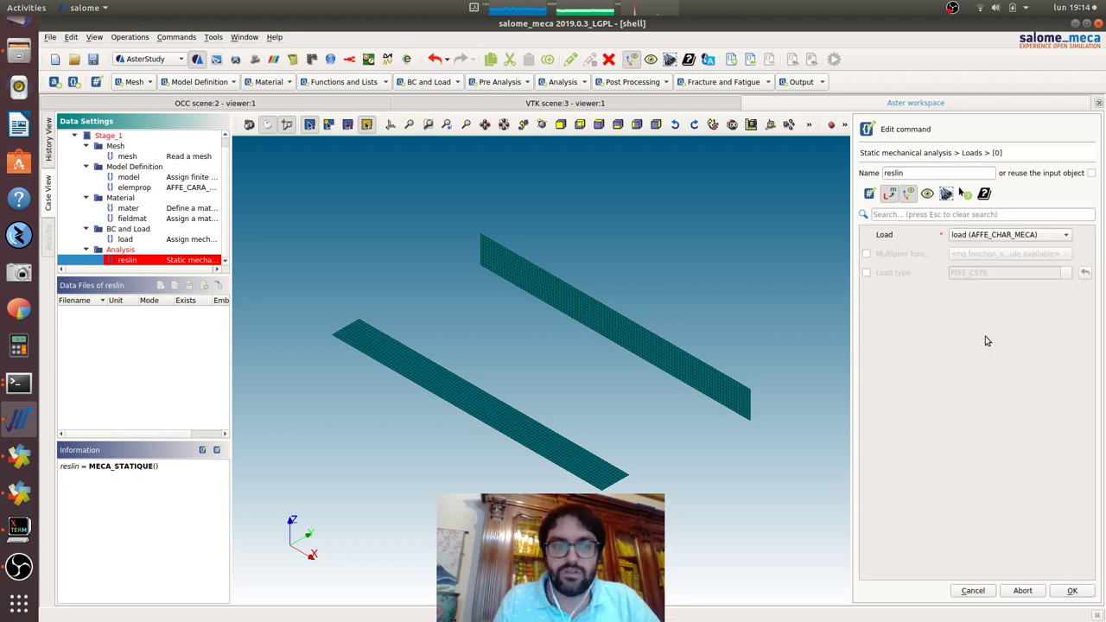
click(1073, 590)
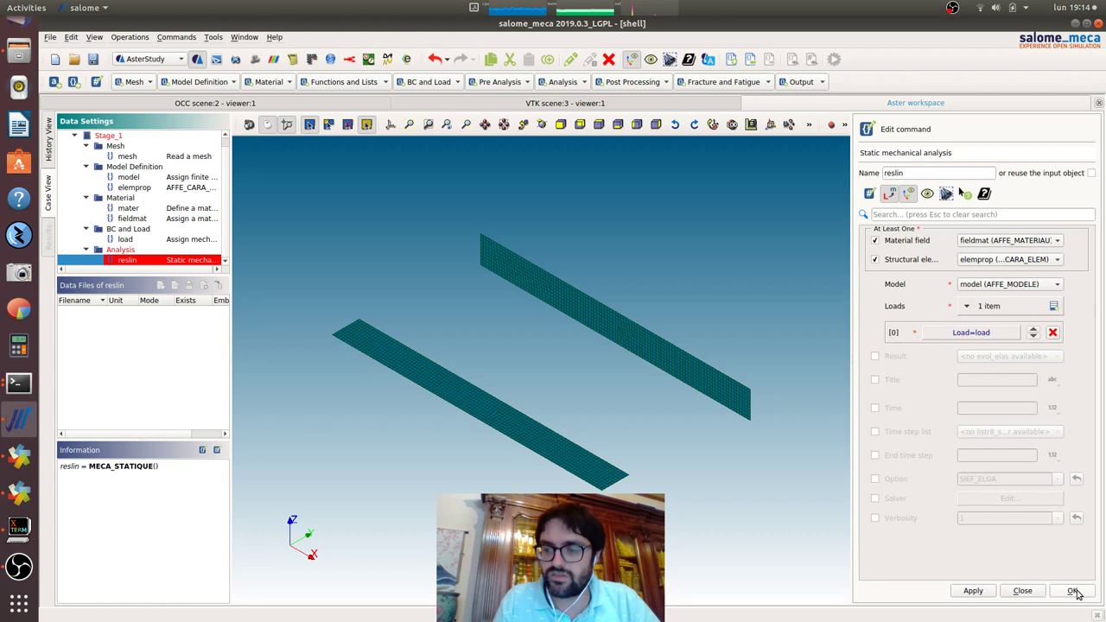
click(1076, 593)
- Add a CALC_CHAMP reusing reslin that computes the CONTRAINTE field EFGE_NOEU
click(625, 82)
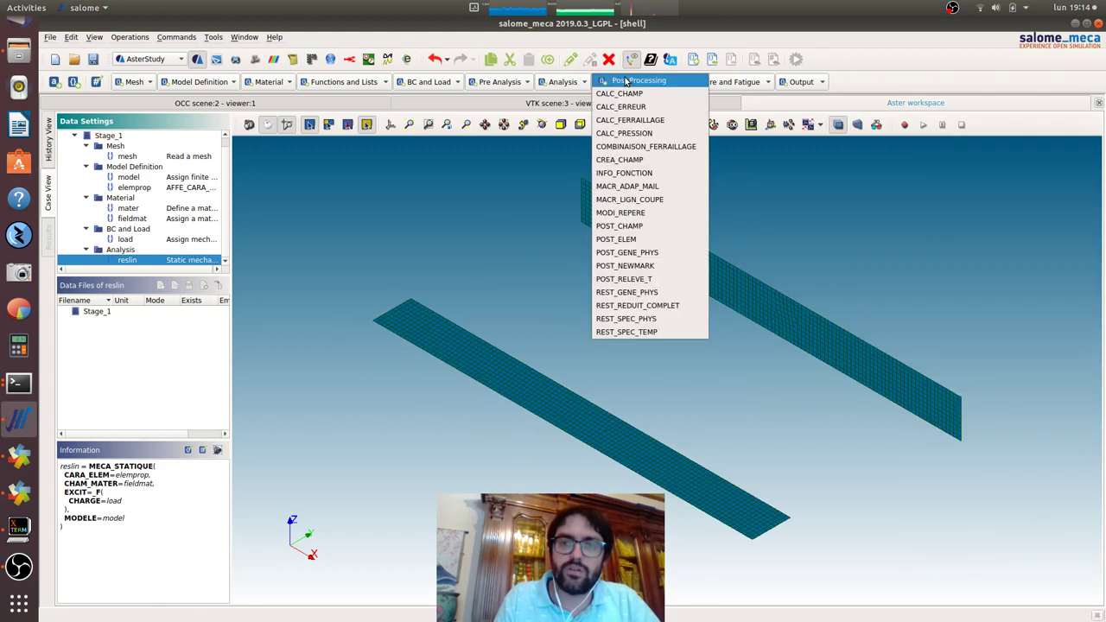
click(628, 95)
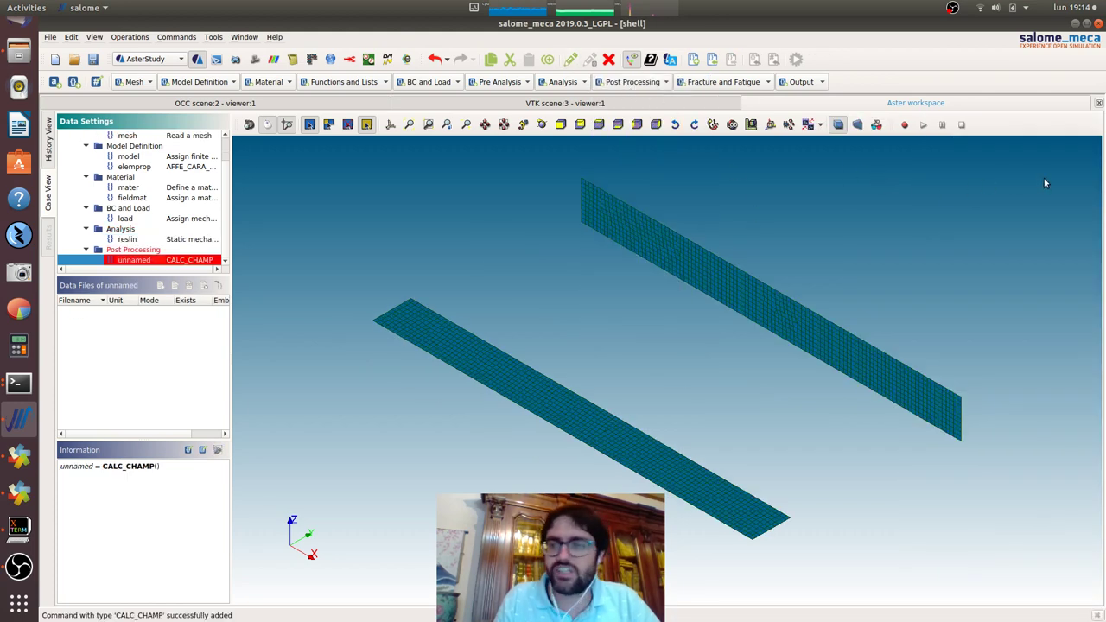
click(1090, 173)
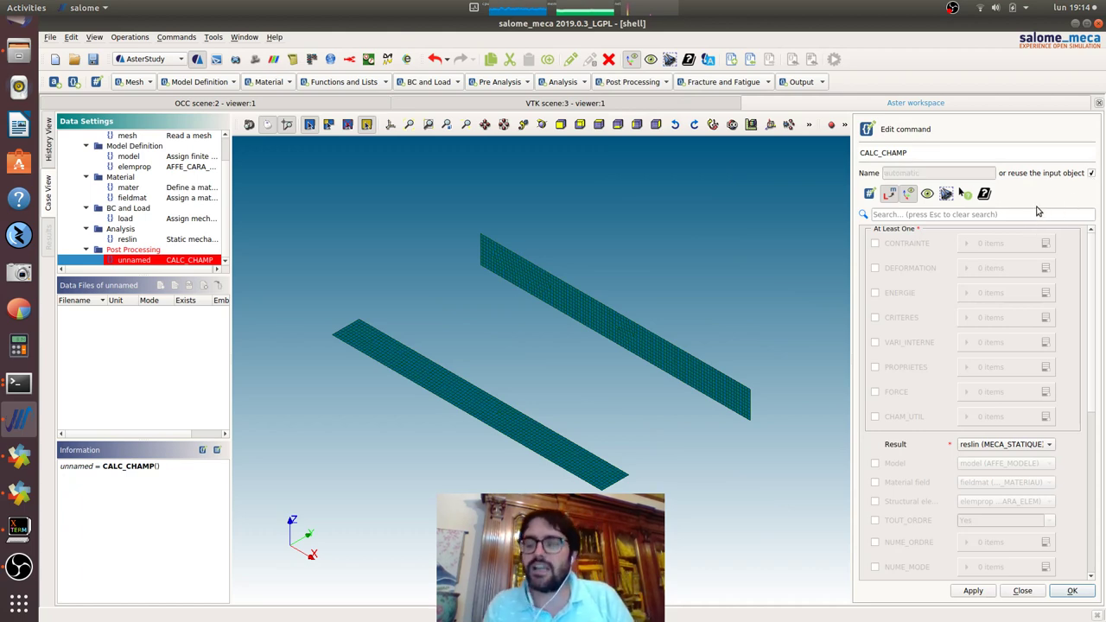
click(874, 244)
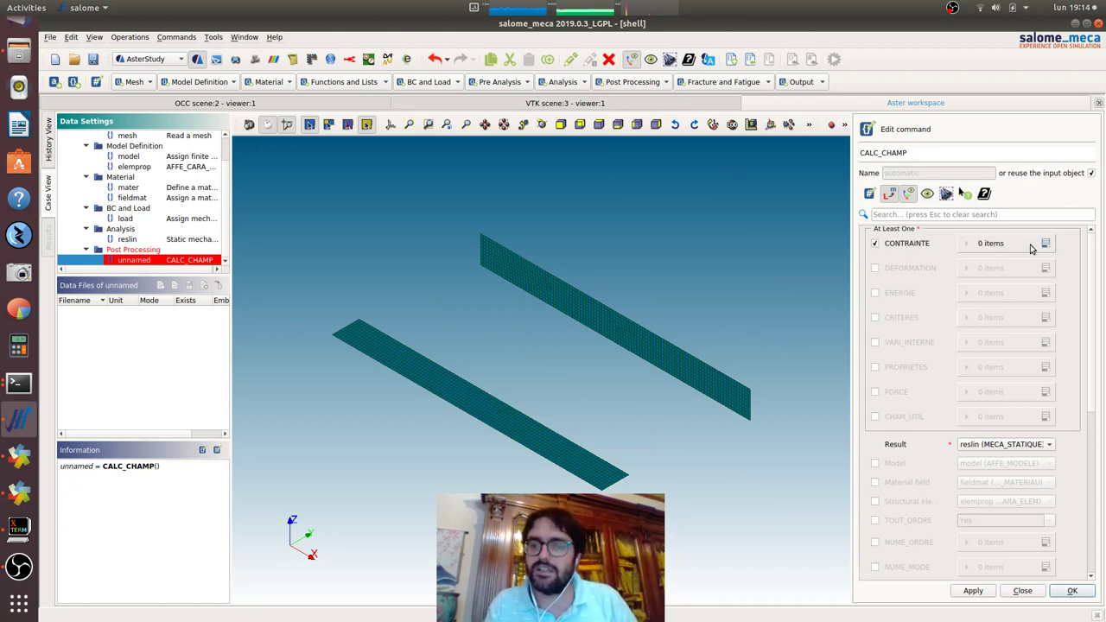
click(1045, 245)
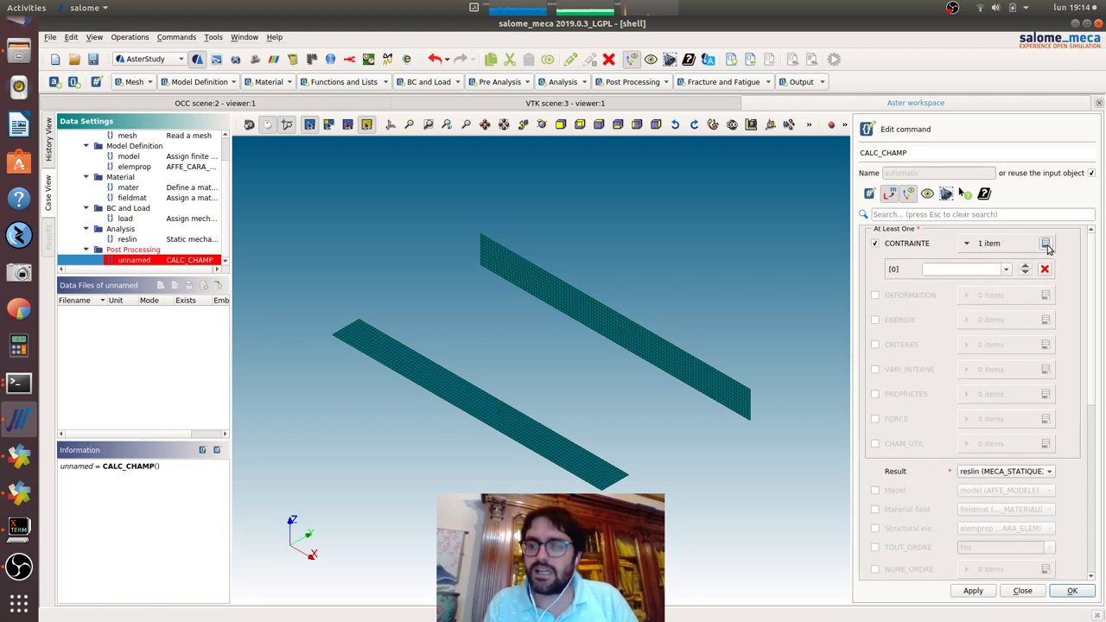
click(1005, 271)
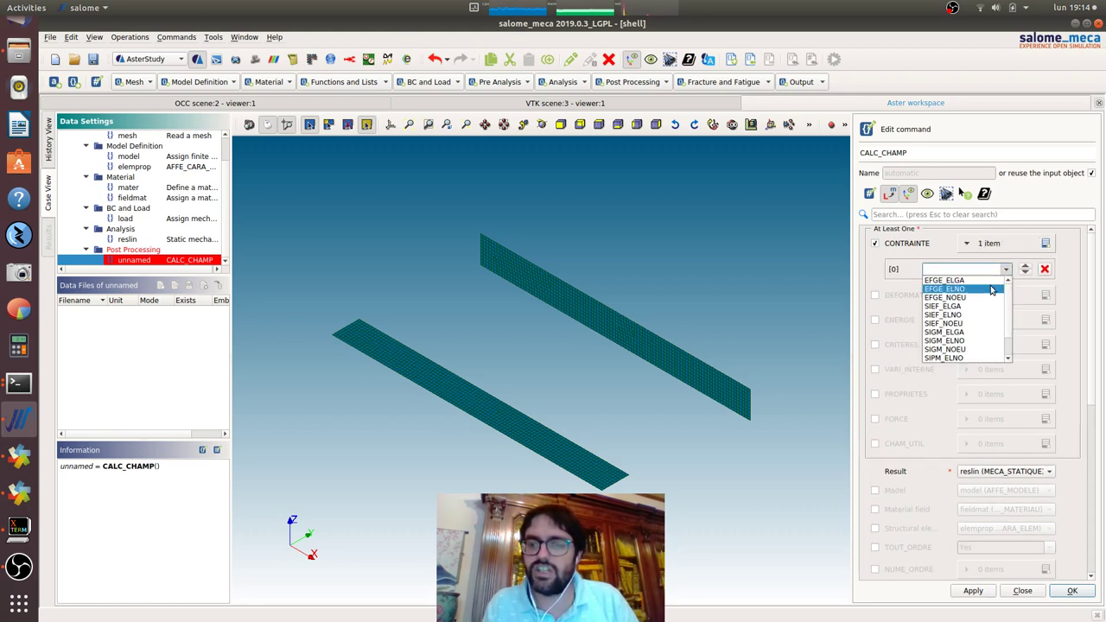
click(990, 298)
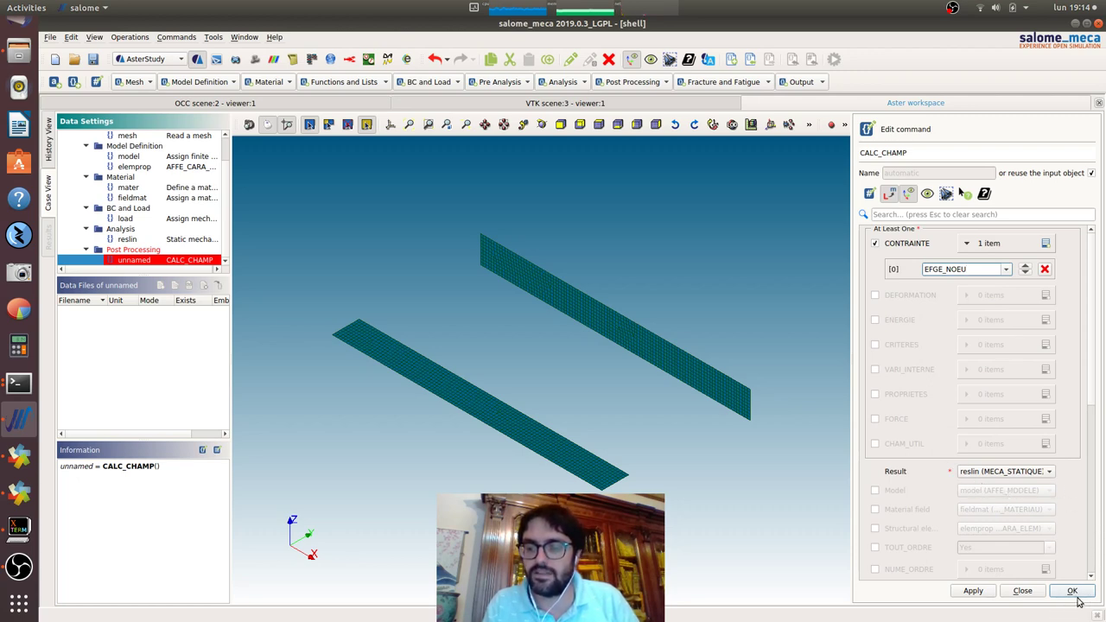
click(1072, 592)
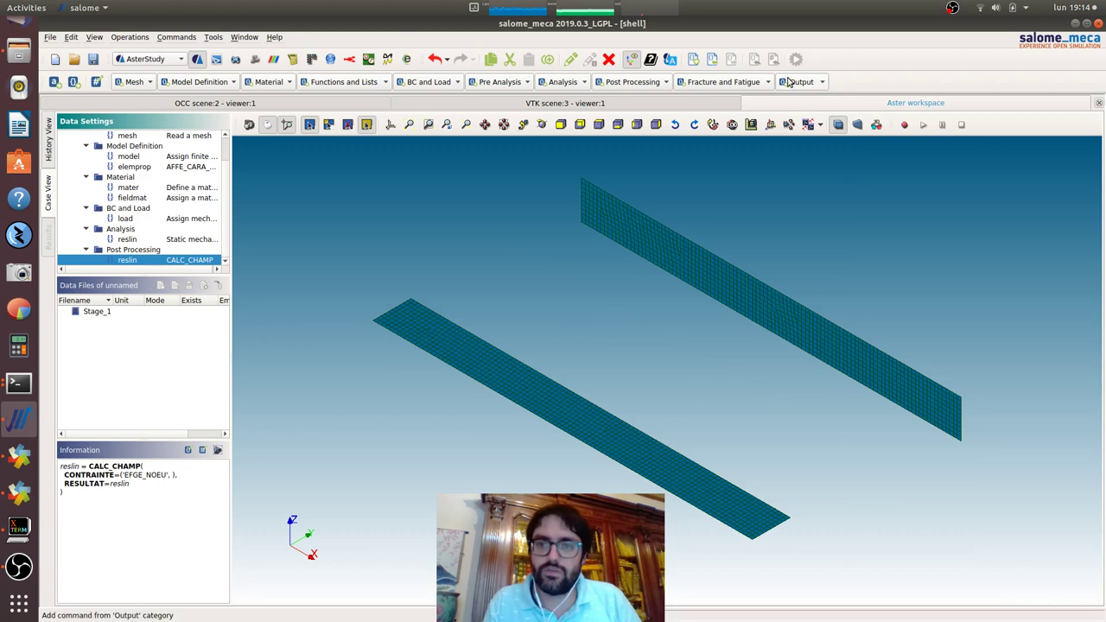
- Add an IMPR_RESU command writing all fields (TOUT_CHAM) of result reslin
click(788, 81)
click(840, 194)
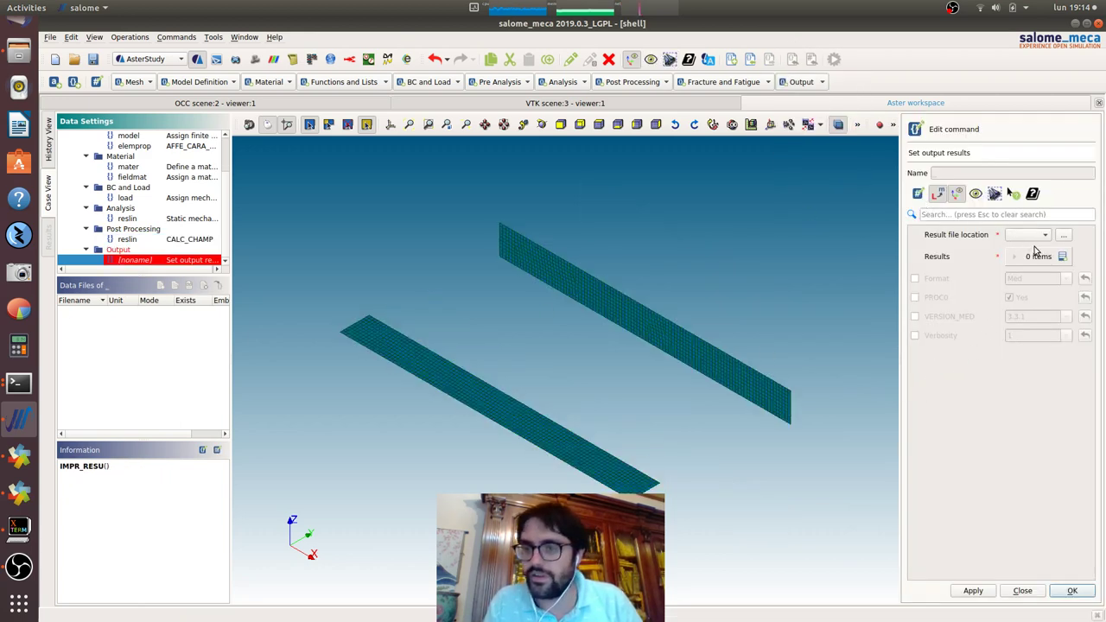
click(1062, 256)
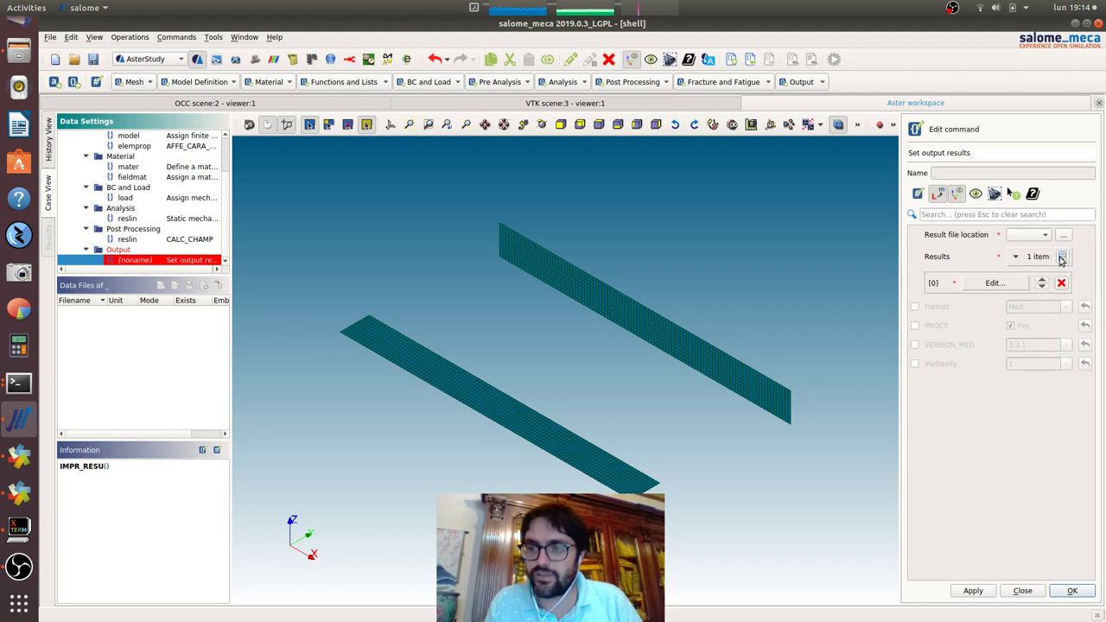
click(1015, 285)
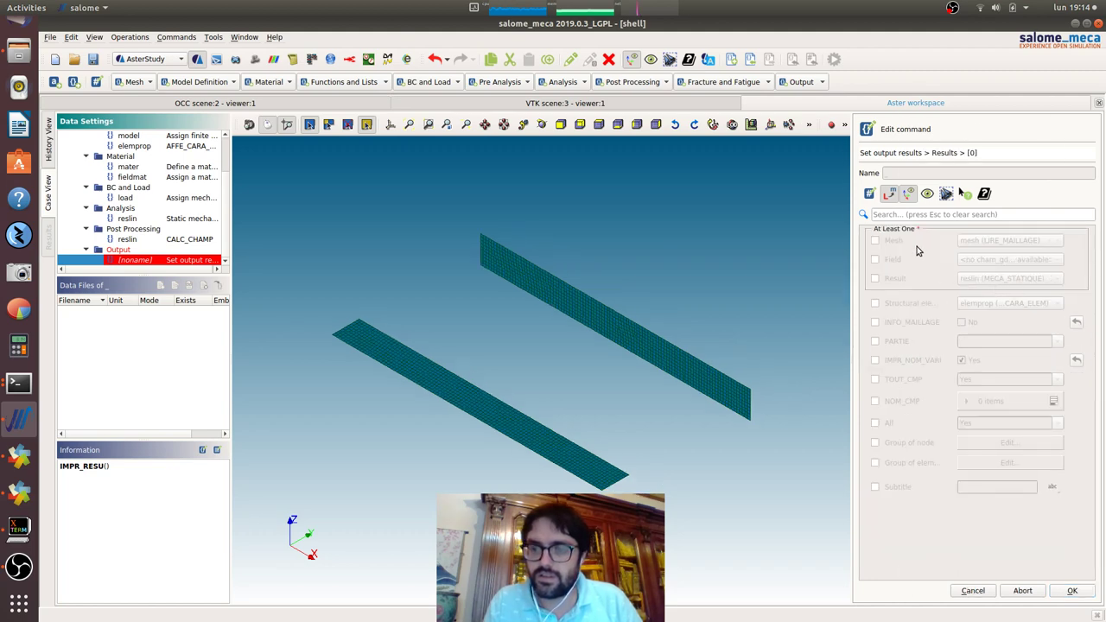
click(972, 279)
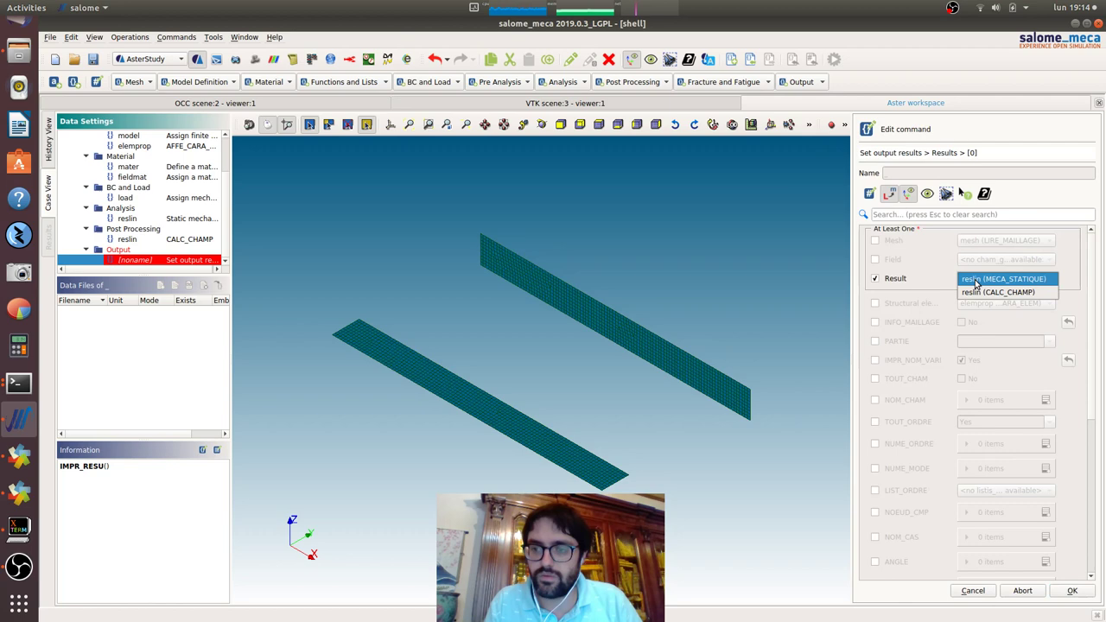
click(978, 293)
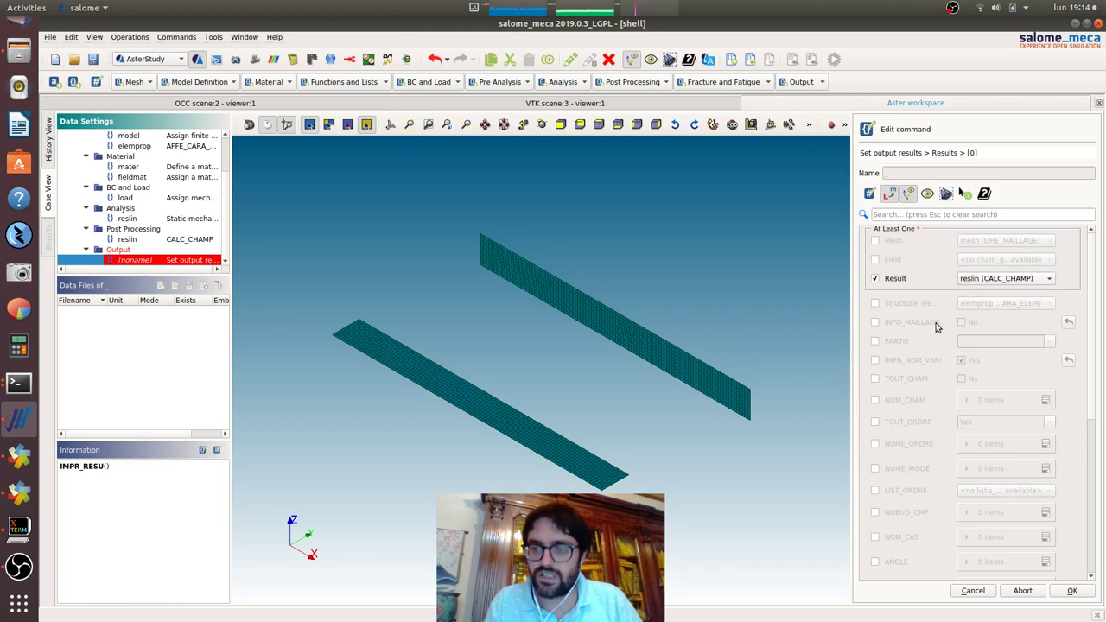
click(874, 379)
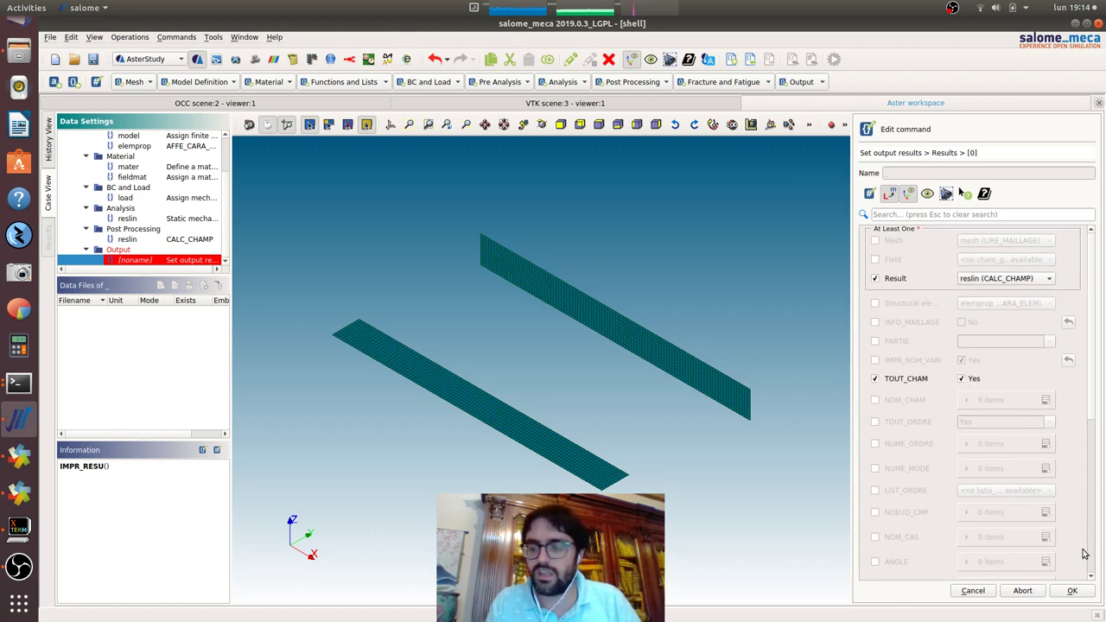
click(1070, 590)
- Set the IMPR_RESU output file to shell.rmed and store the command
click(1071, 590)
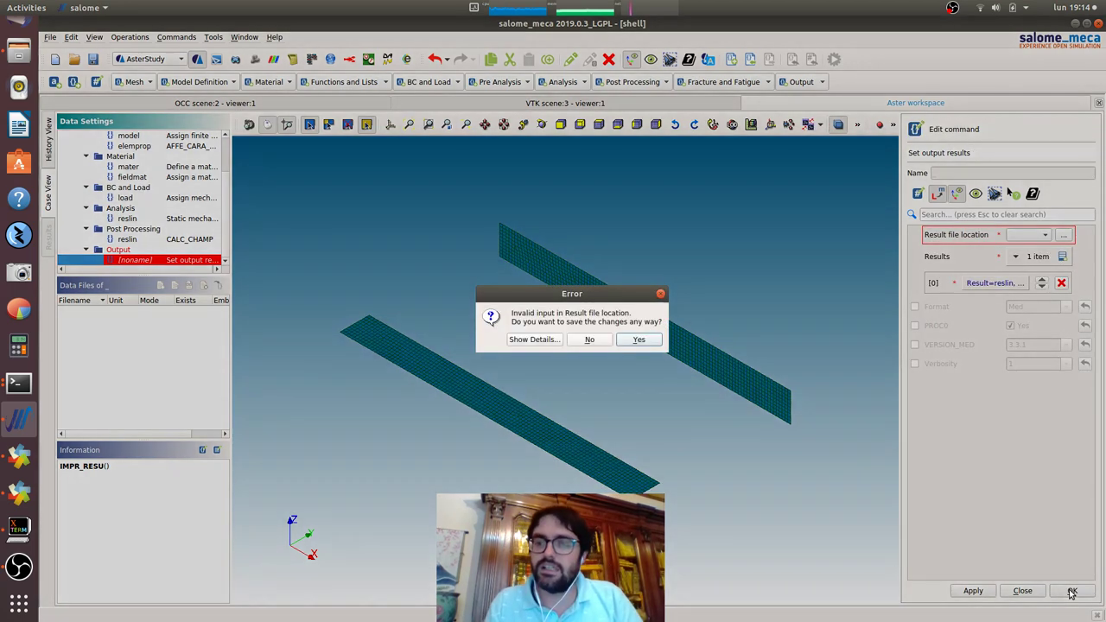
key(Escape)
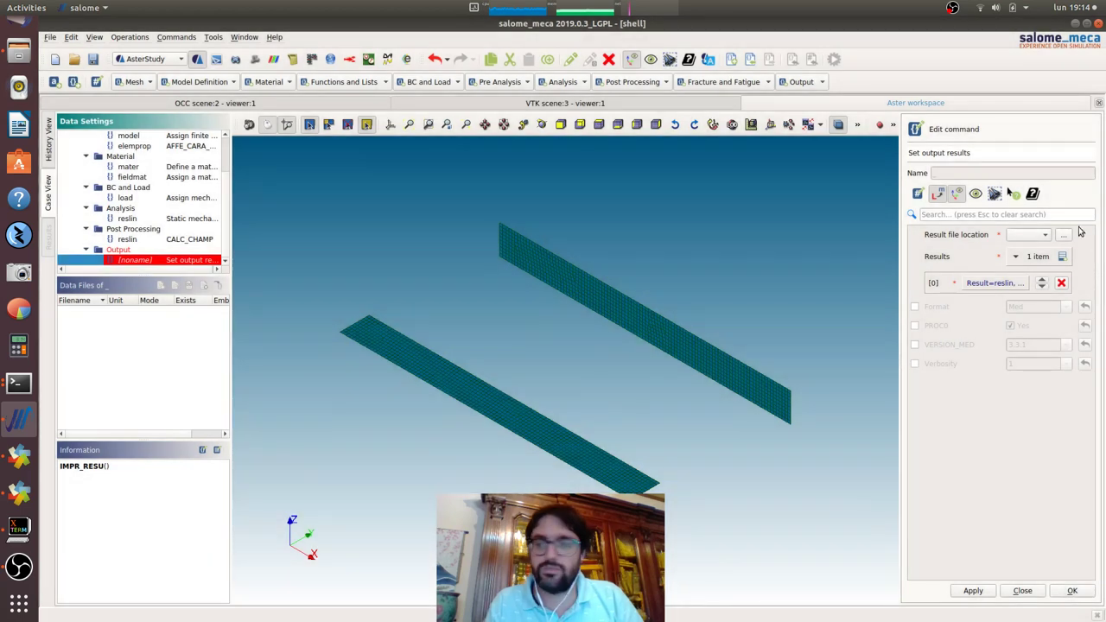
click(1064, 235)
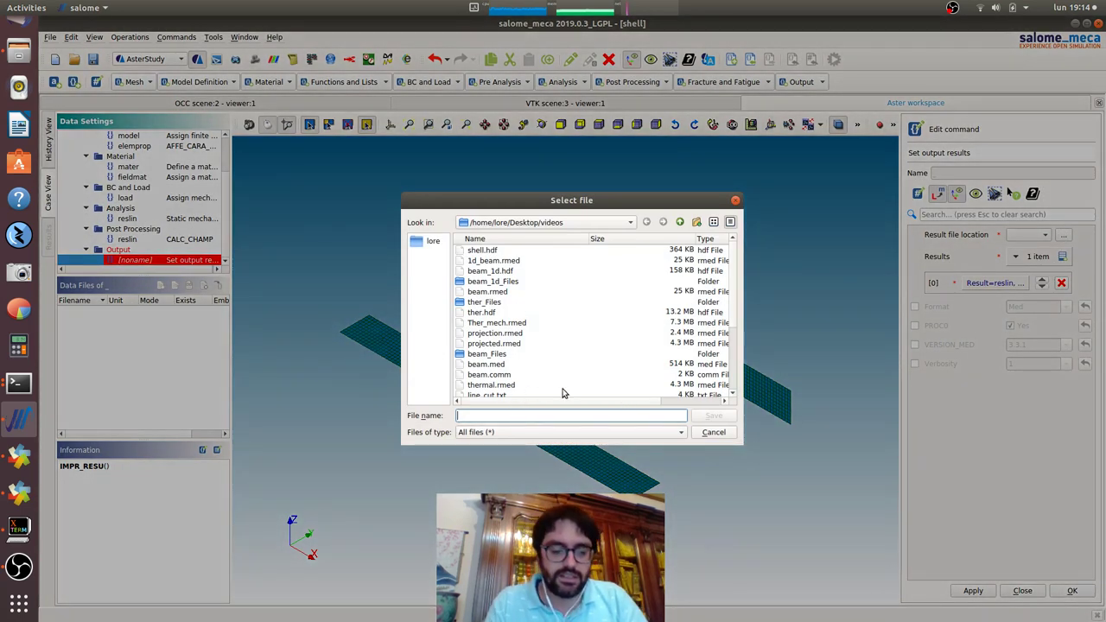
text(shell)
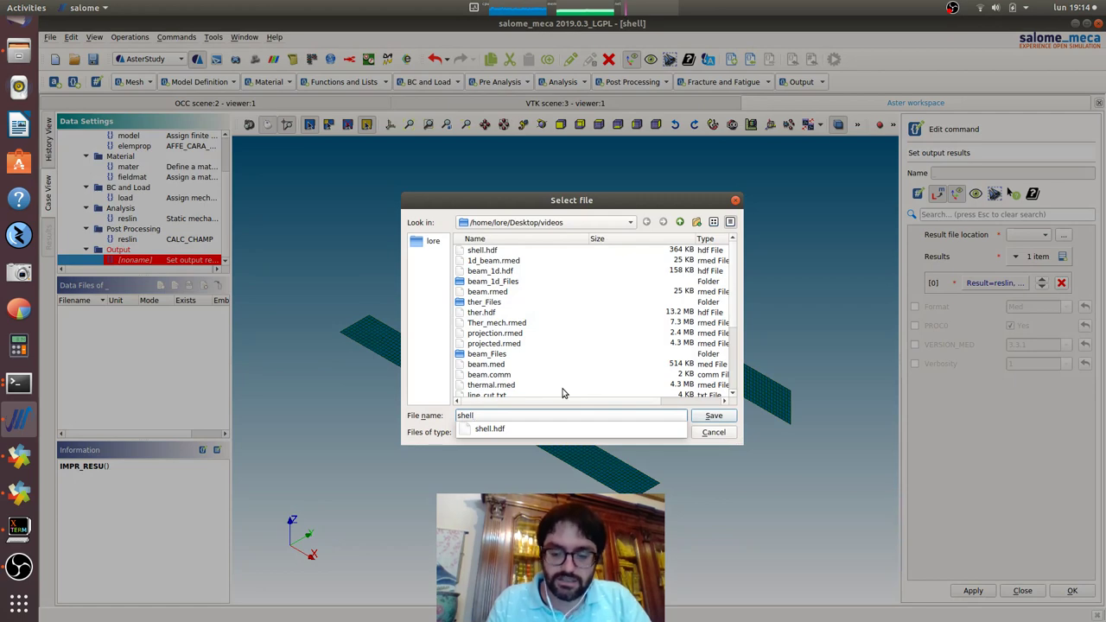
text(.rmed)
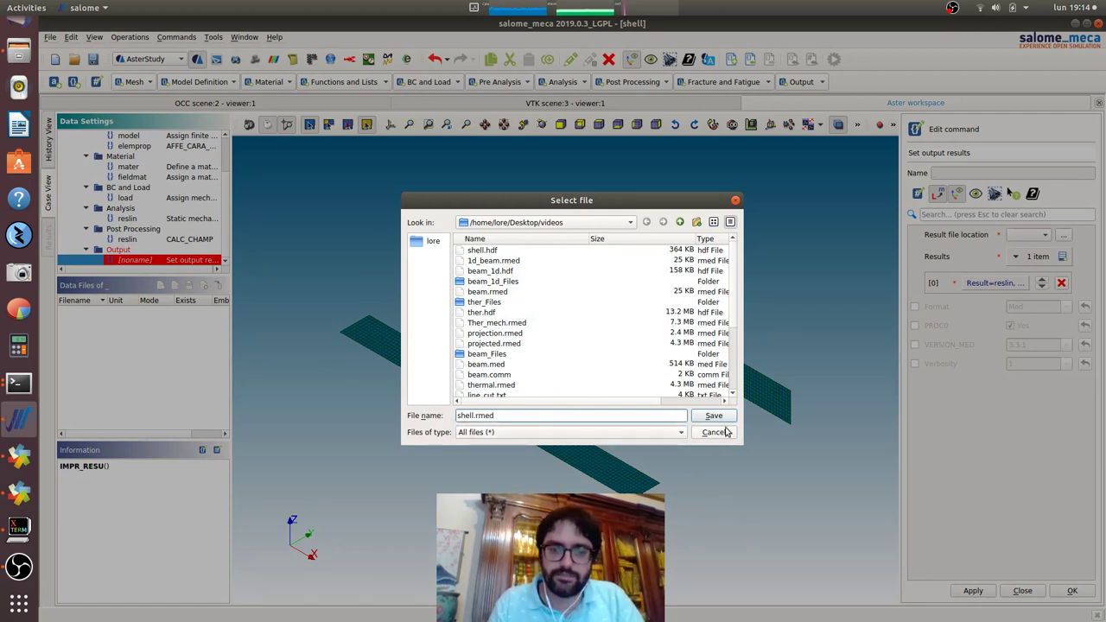
click(712, 417)
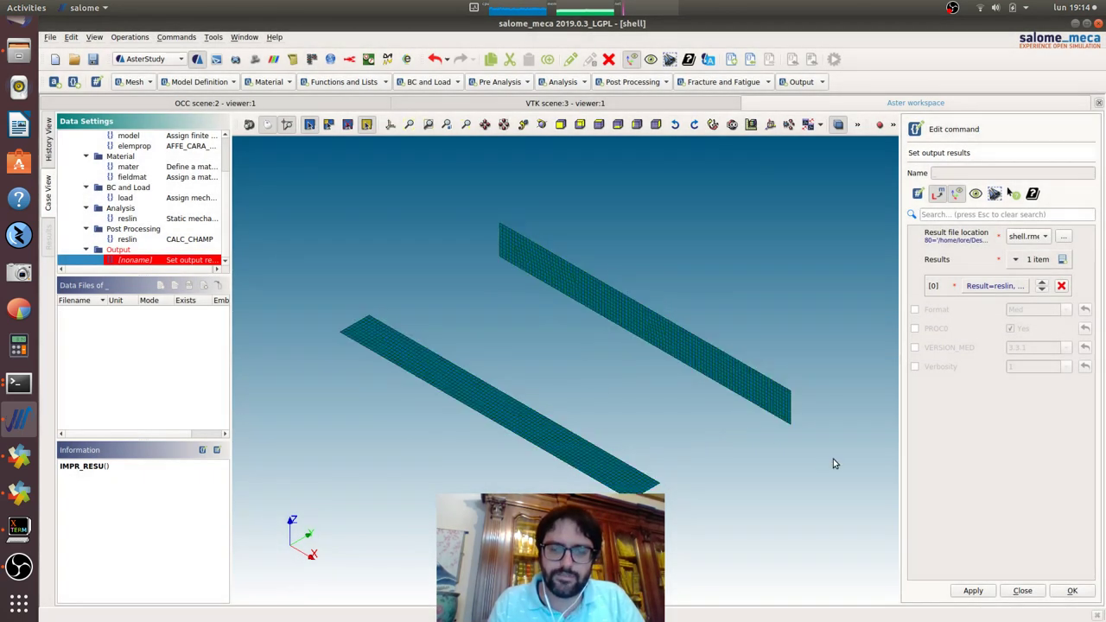
click(1070, 590)
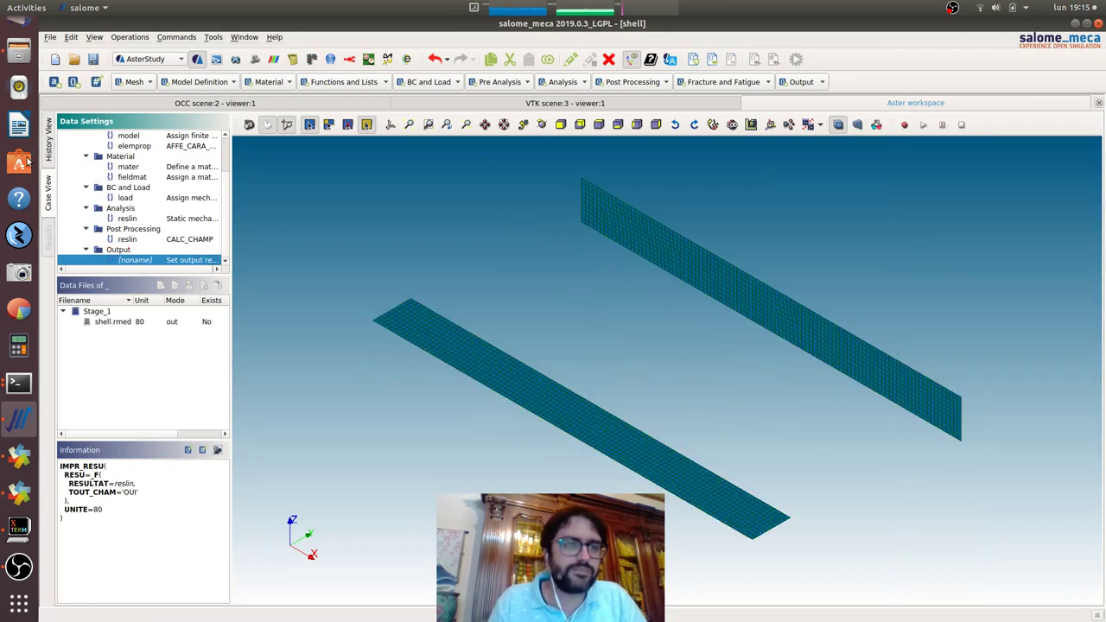
- Save the study and run Stage_1 as RunCase_1, with the log auto-refreshing every 5s
click(47, 147)
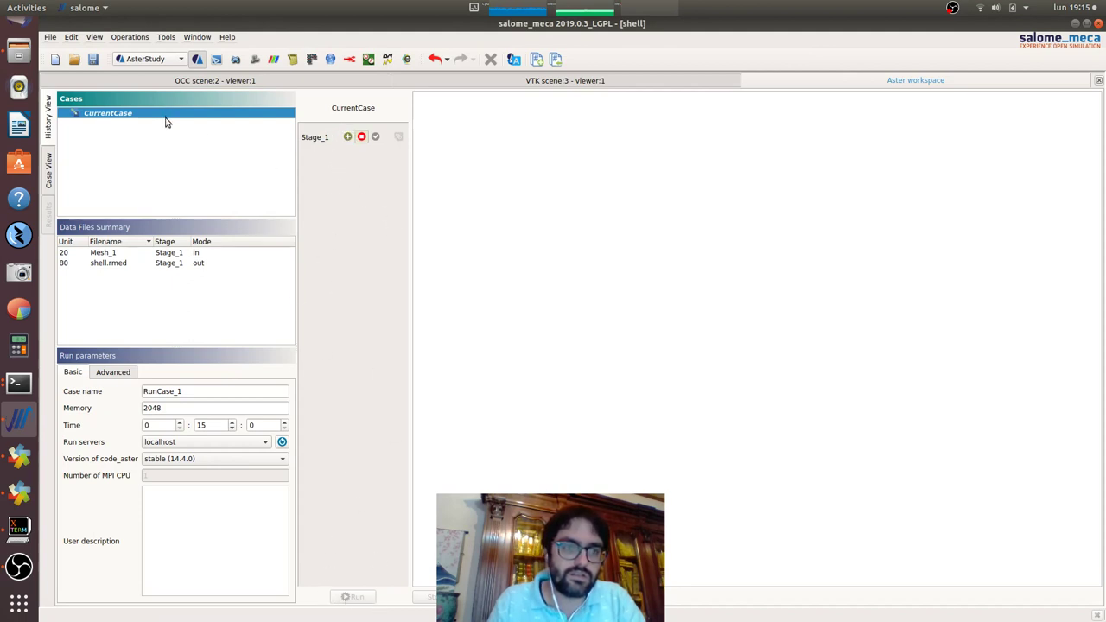
click(349, 137)
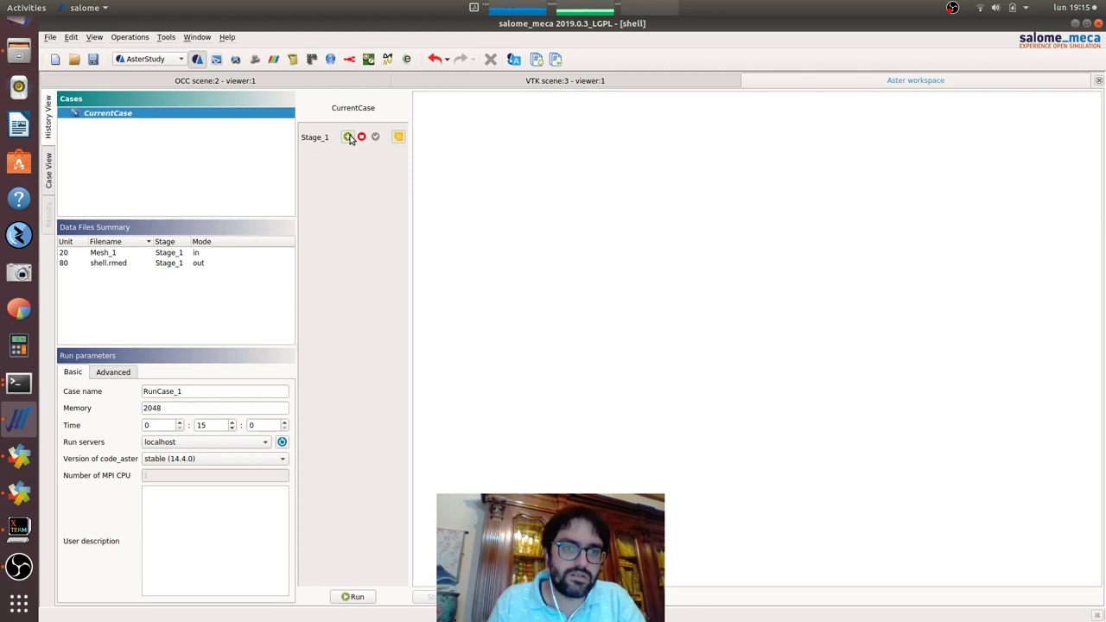
click(353, 597)
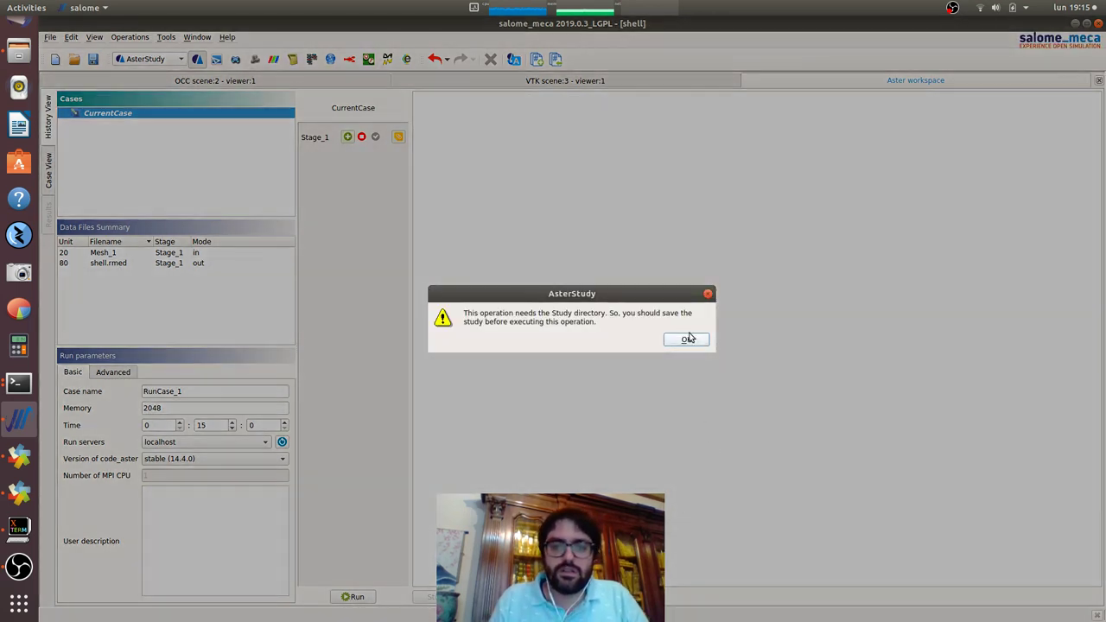
click(685, 339)
click(92, 59)
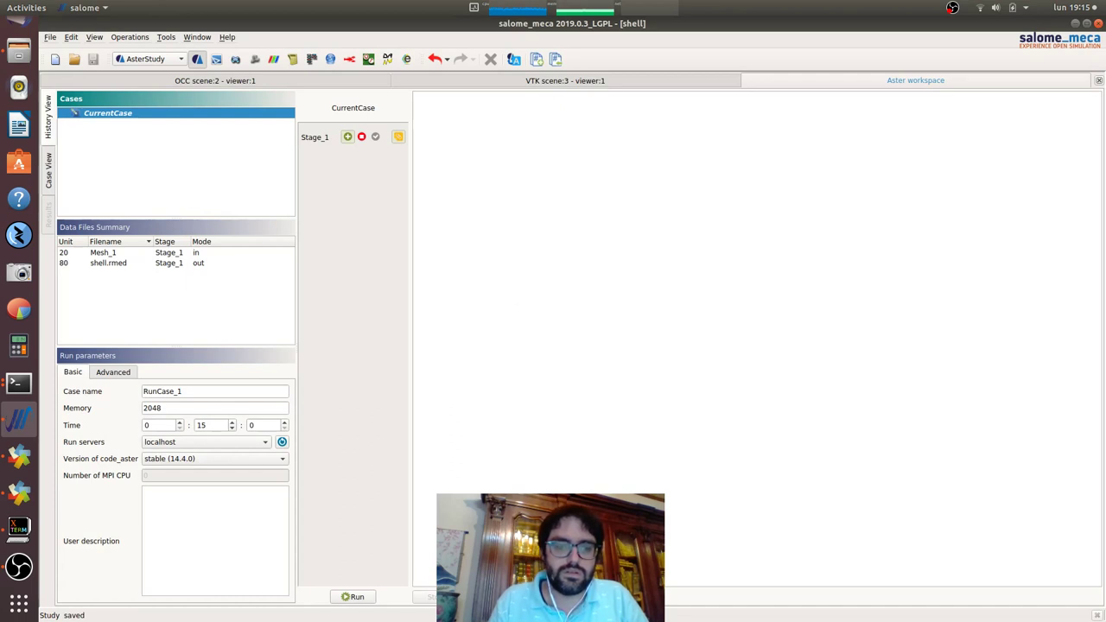
click(357, 597)
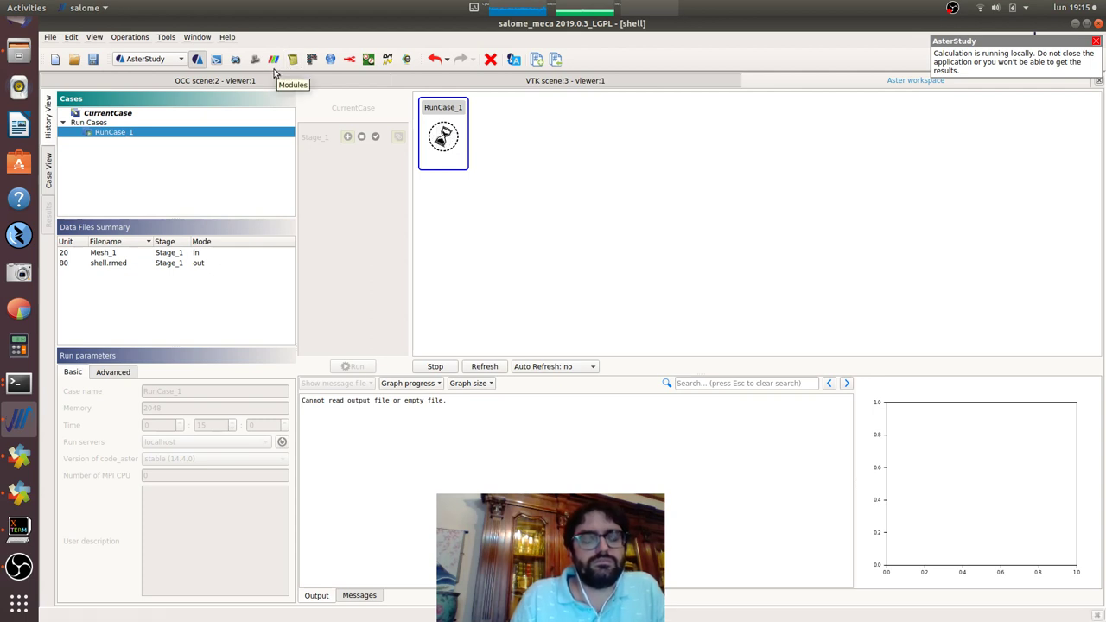
click(542, 366)
key(Escape)
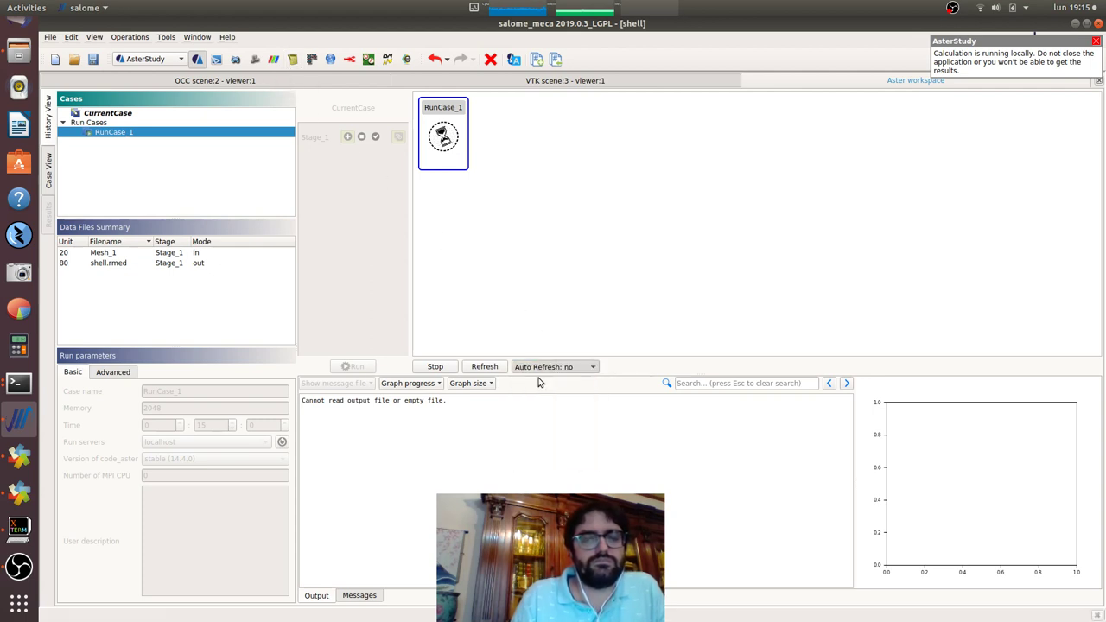
- In ParaViS, load shell.rmed from Desktop/videos into the pipeline and dock the Properties panel on the right
click(273, 58)
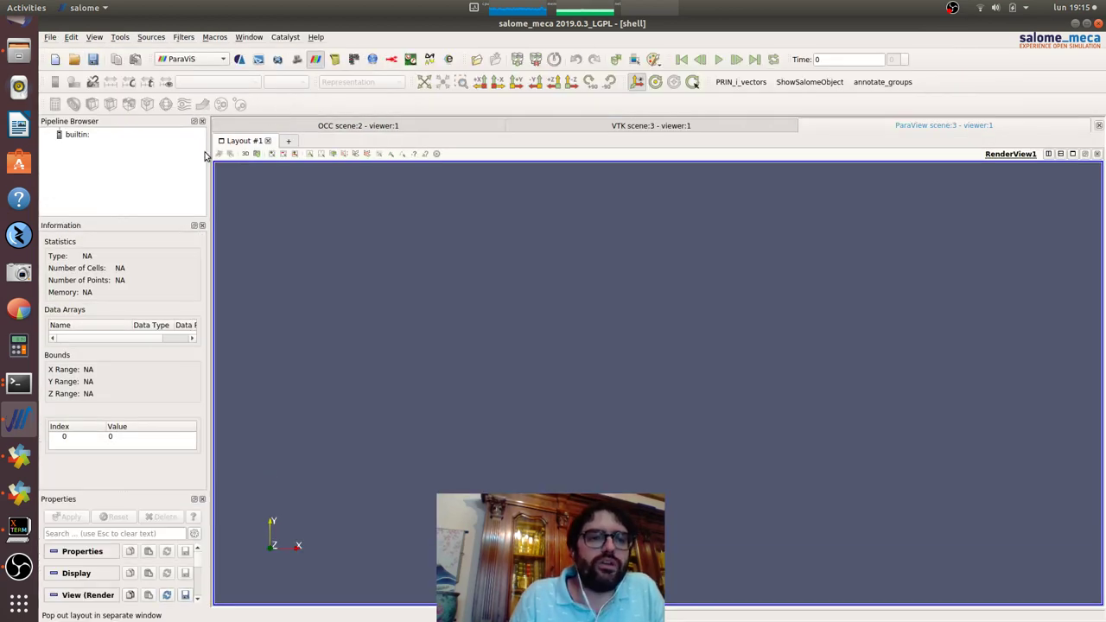
right_click(74, 157)
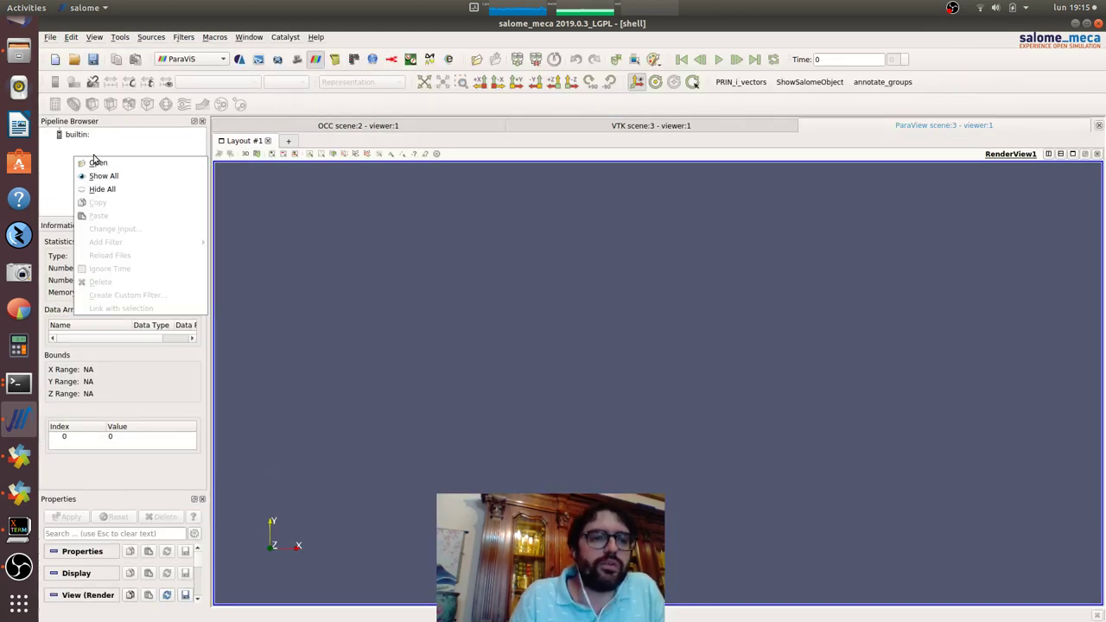
click(95, 161)
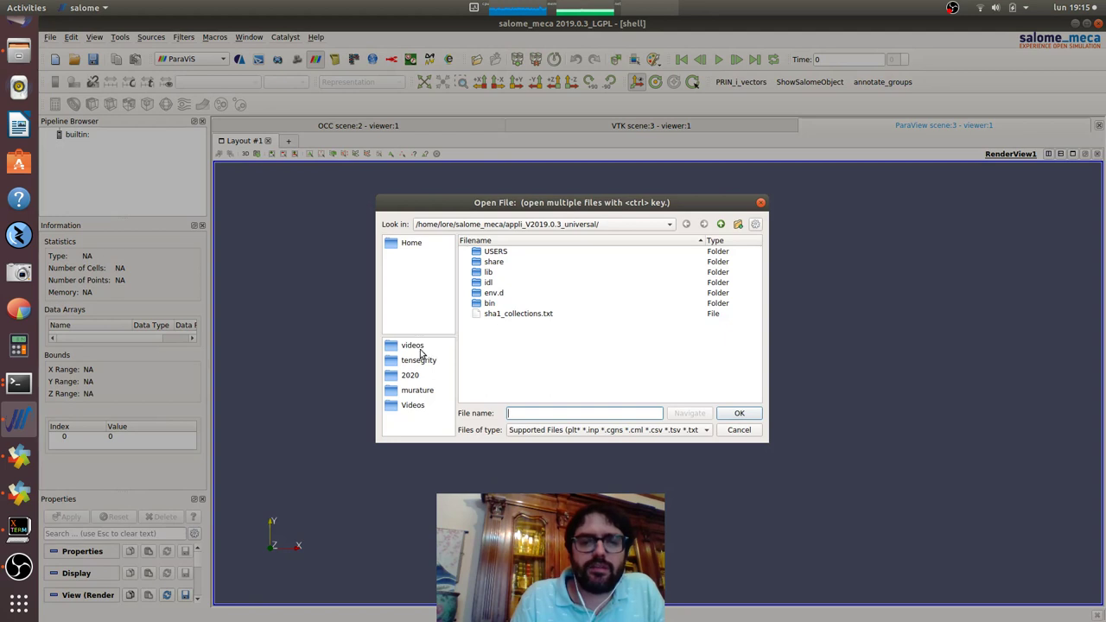
click(422, 410)
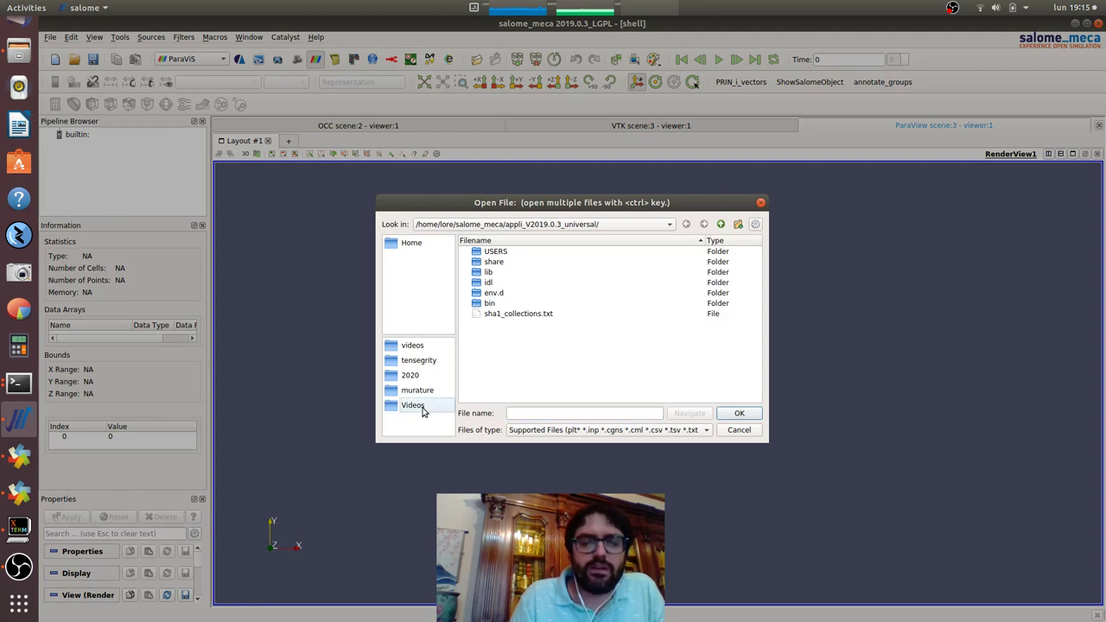
click(411, 245)
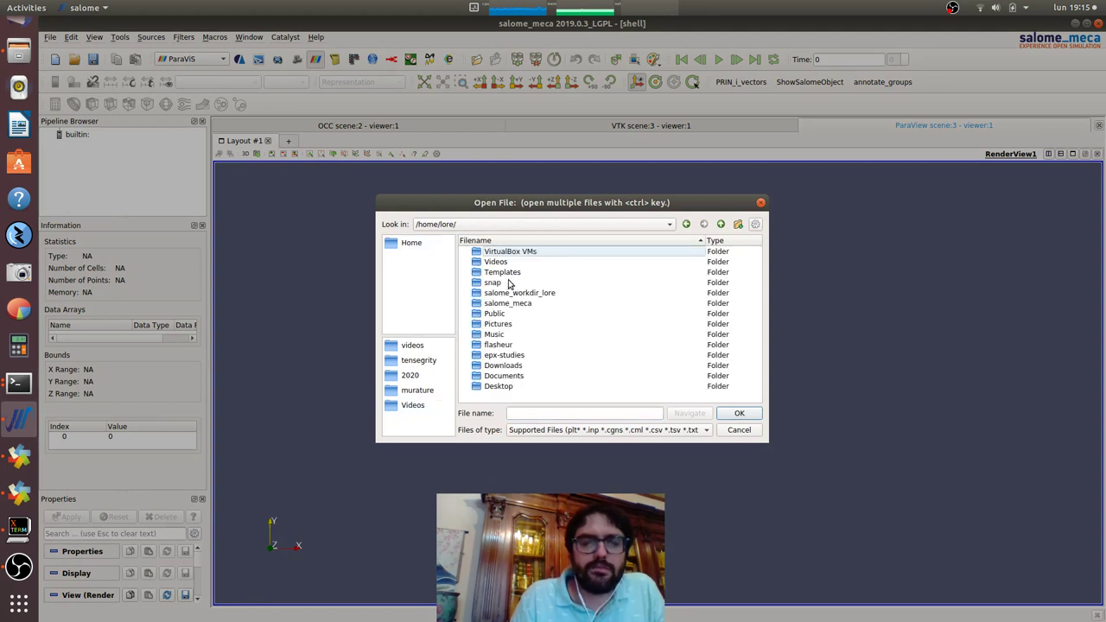
double_click(497, 387)
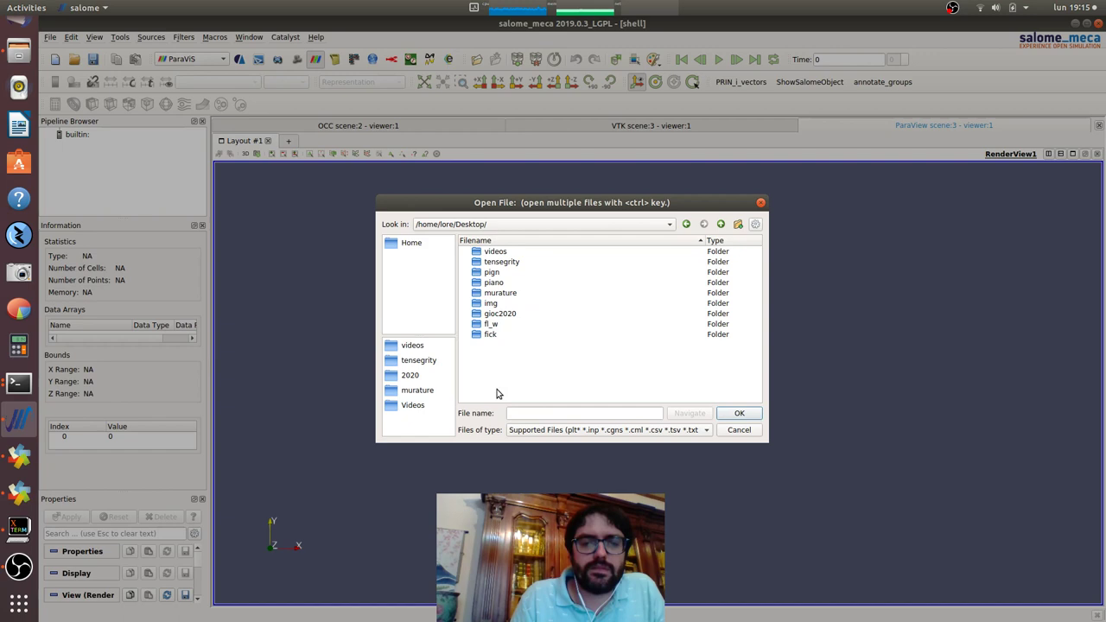
double_click(488, 253)
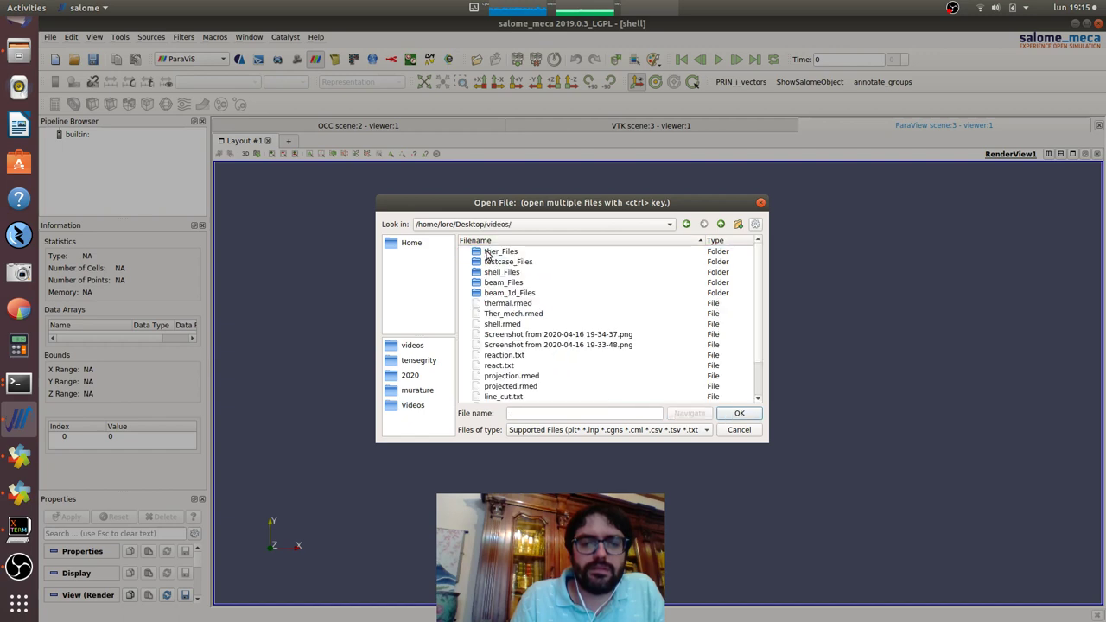
double_click(509, 325)
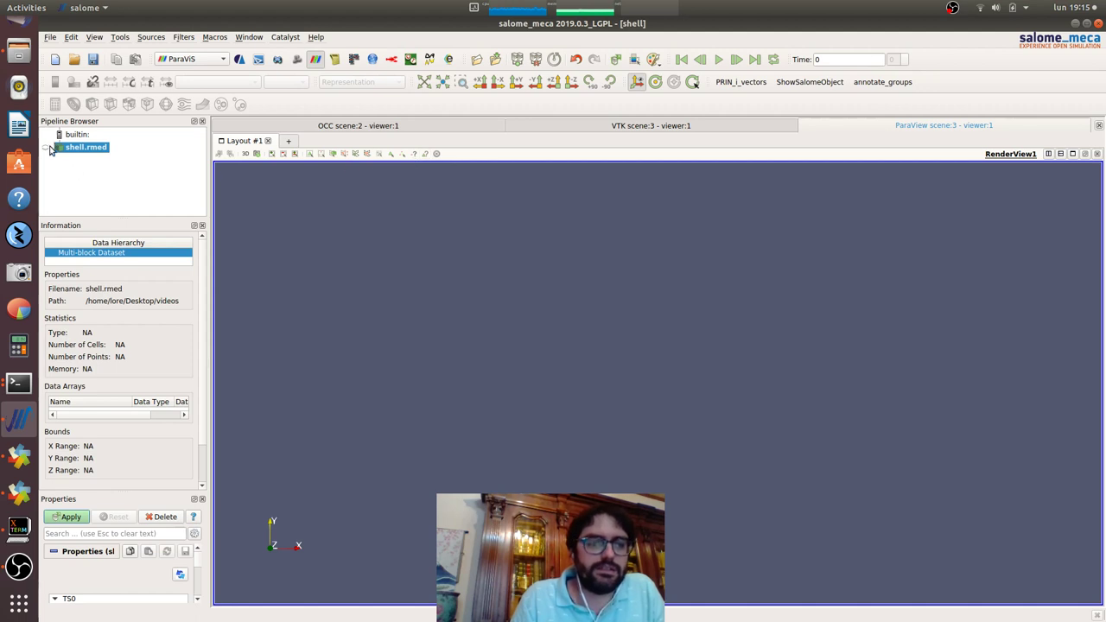
click(45, 149)
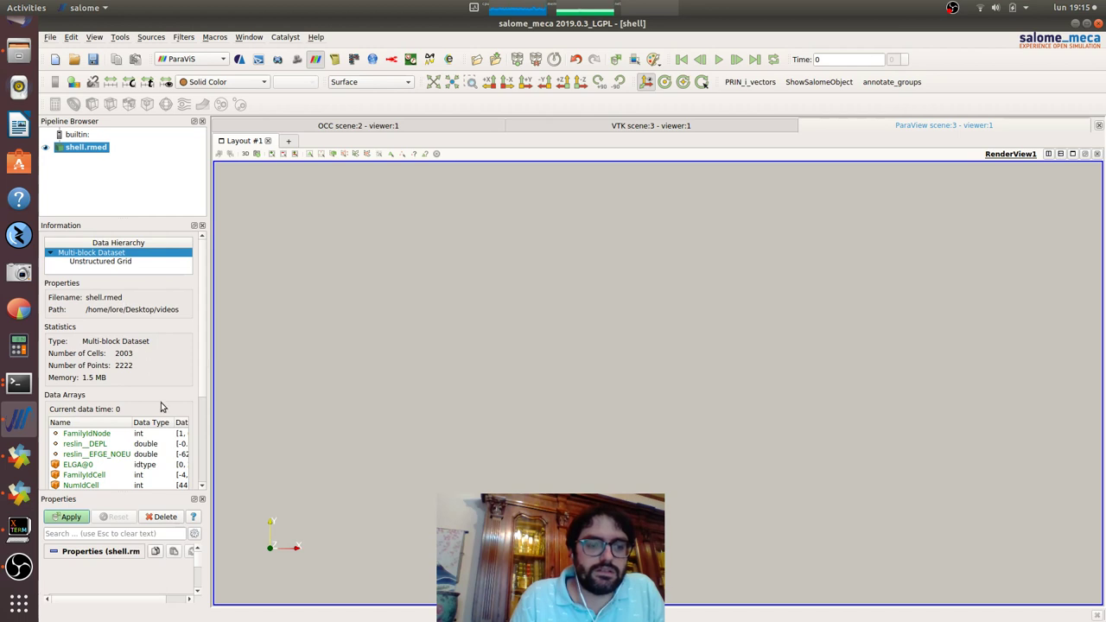
drag(108, 501, 1097, 298)
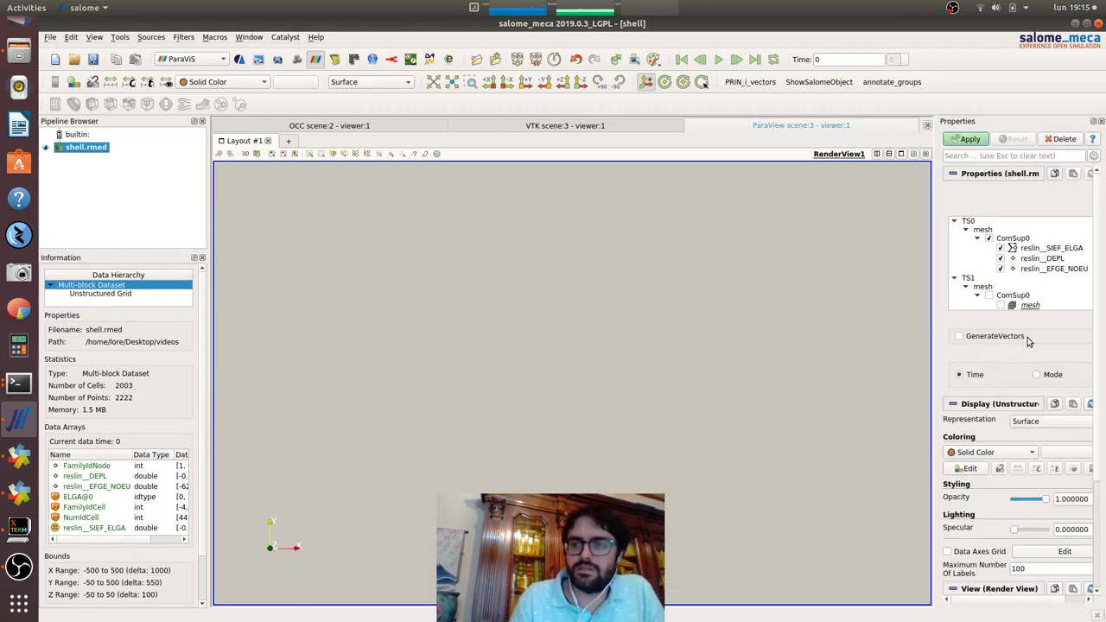
- Apply the reader, orbit the strips into 3D, and colour them by reslin_DEPL
click(969, 139)
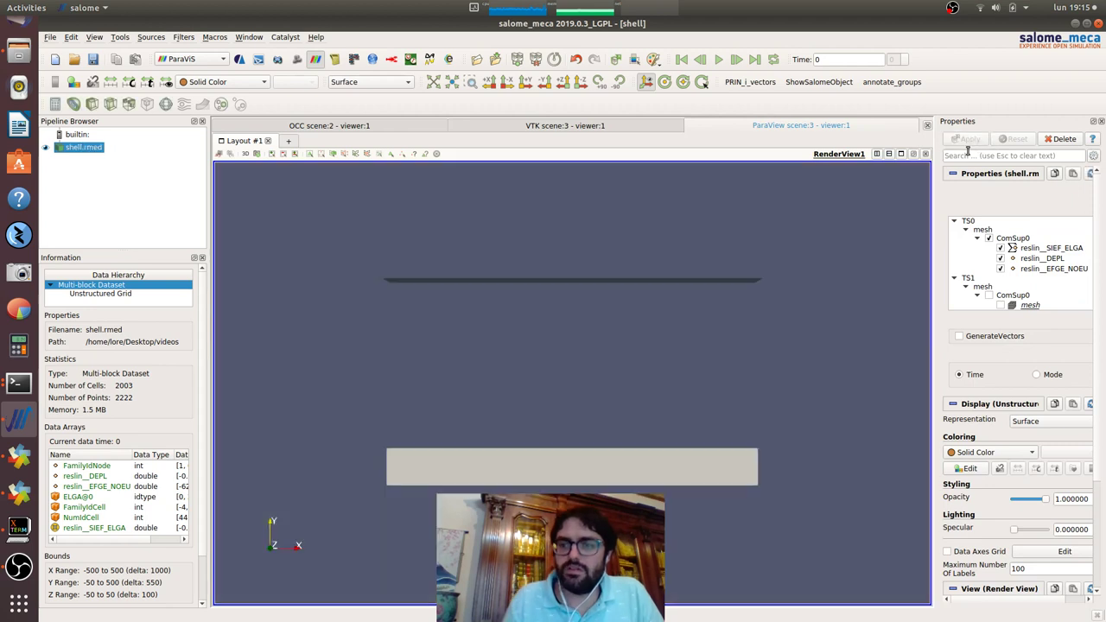
drag(726, 381, 658, 299)
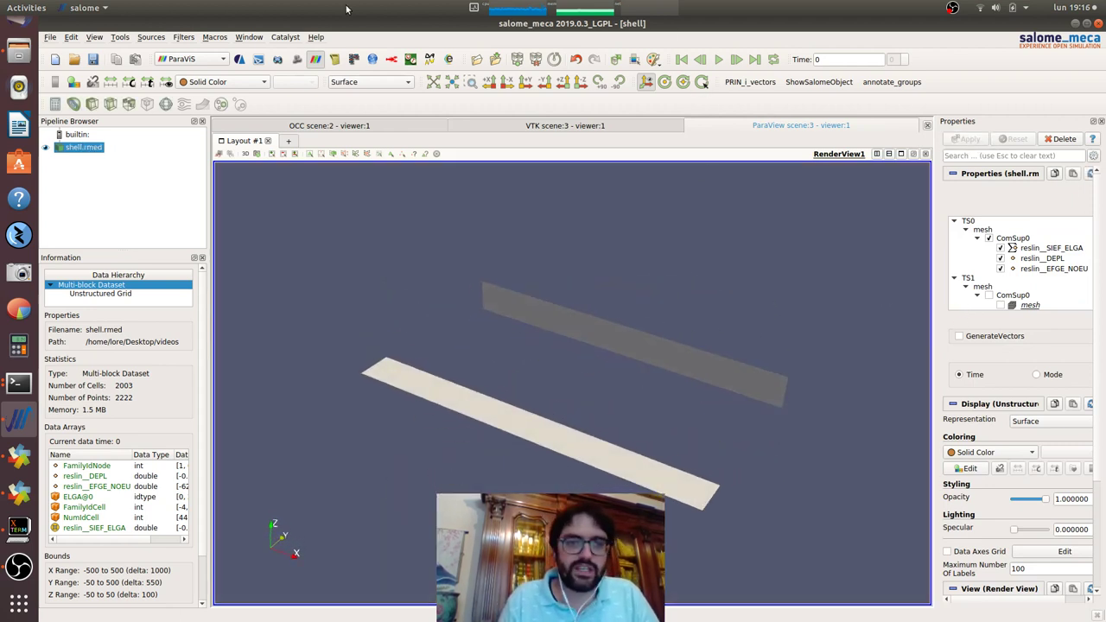
click(220, 81)
click(218, 108)
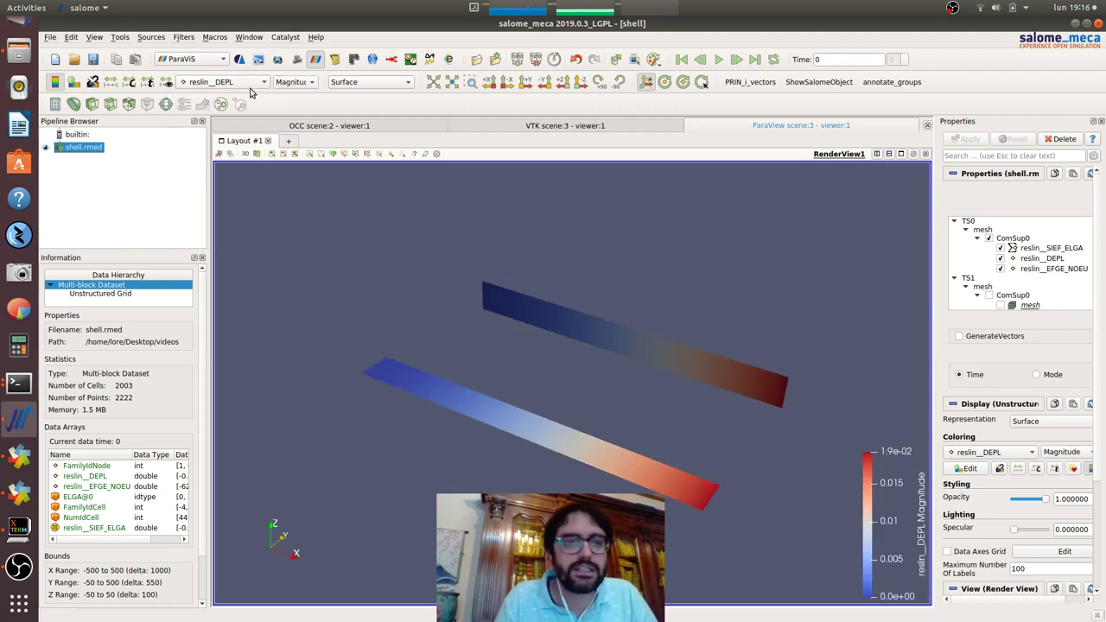
- Compare colouring by the reslin_EFGE_NOEU NXX and MXX components, ending on NXX
click(220, 81)
click(226, 86)
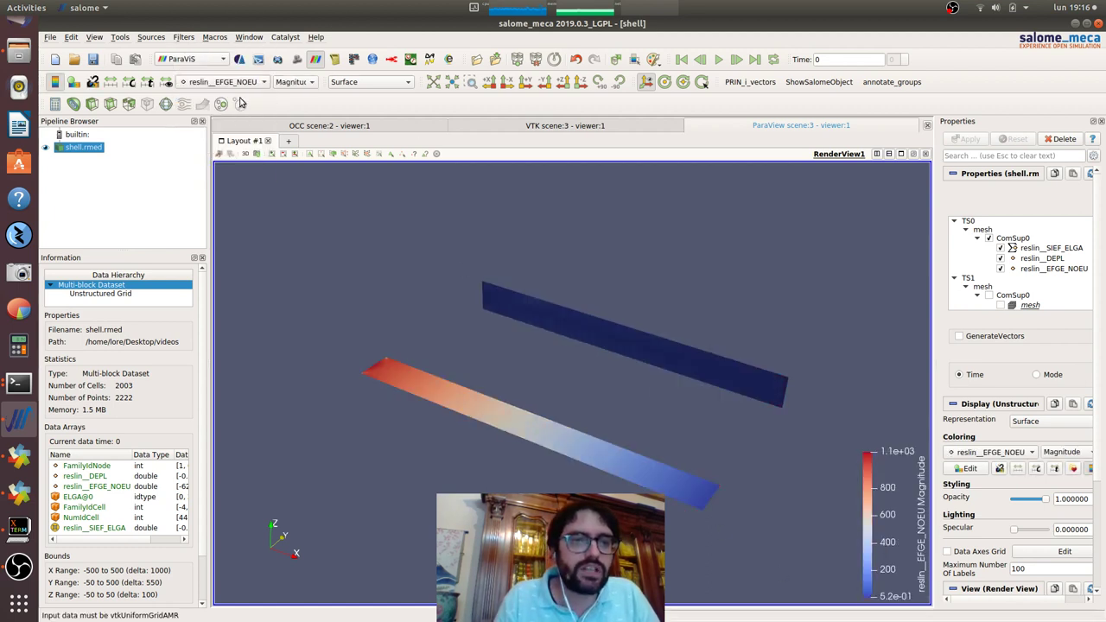
click(293, 81)
click(285, 97)
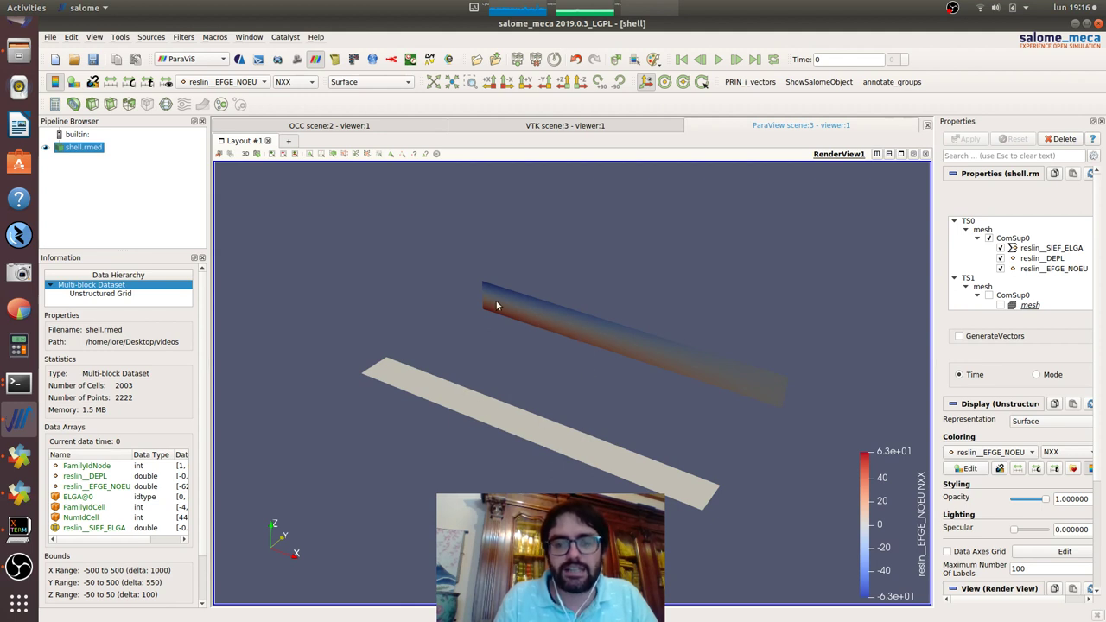
click(290, 81)
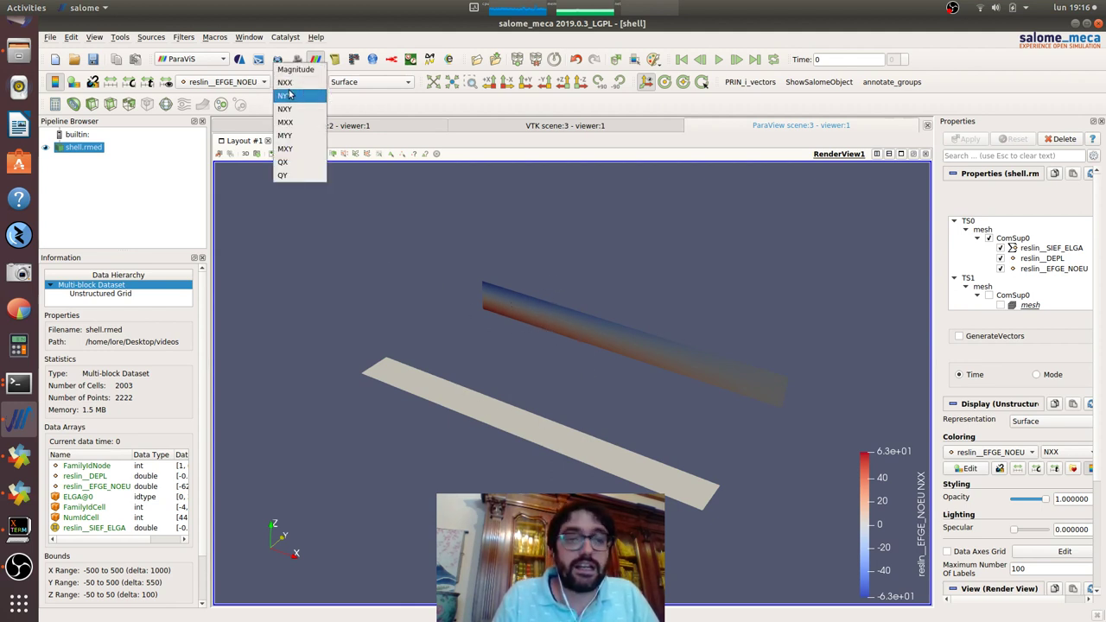
click(290, 122)
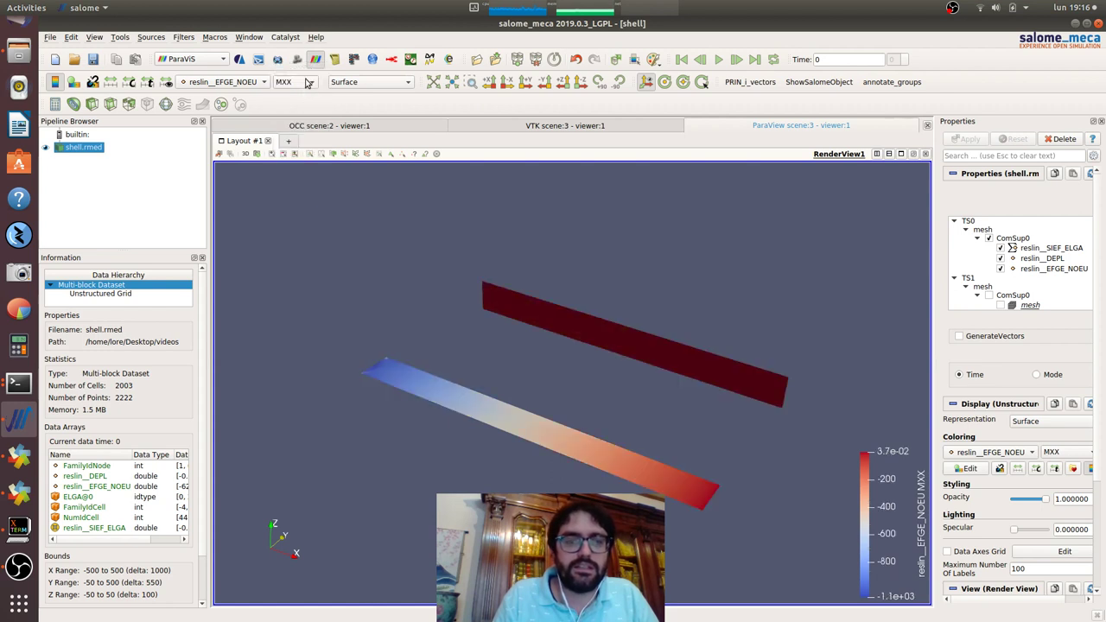
click(307, 82)
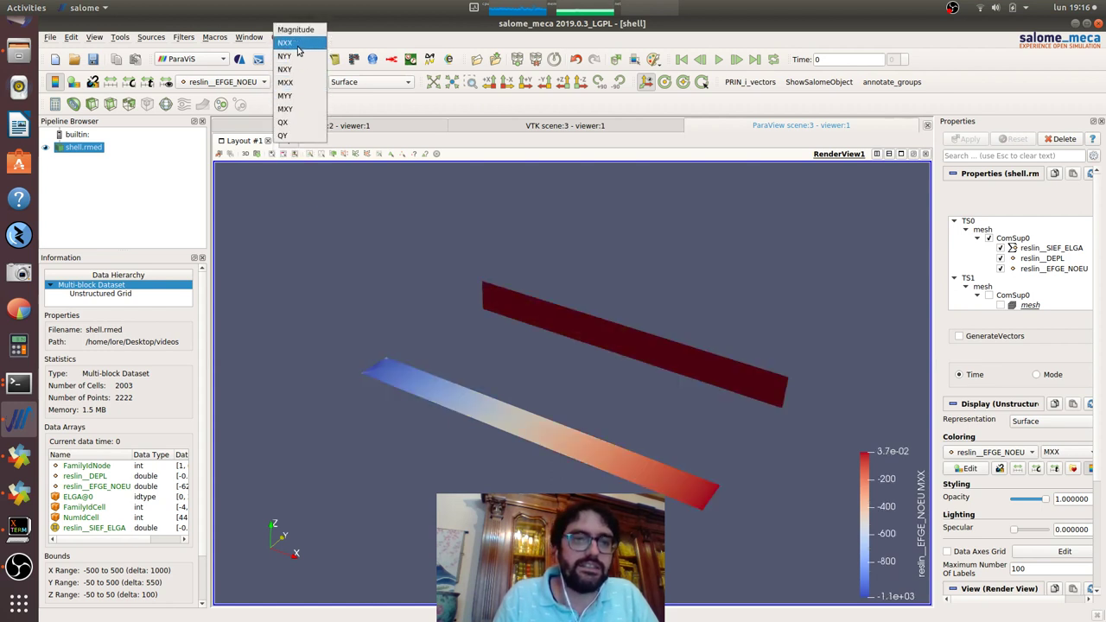
click(285, 42)
- Switch the colouring back to reslin_DEPL and bring up its component choices
click(249, 83)
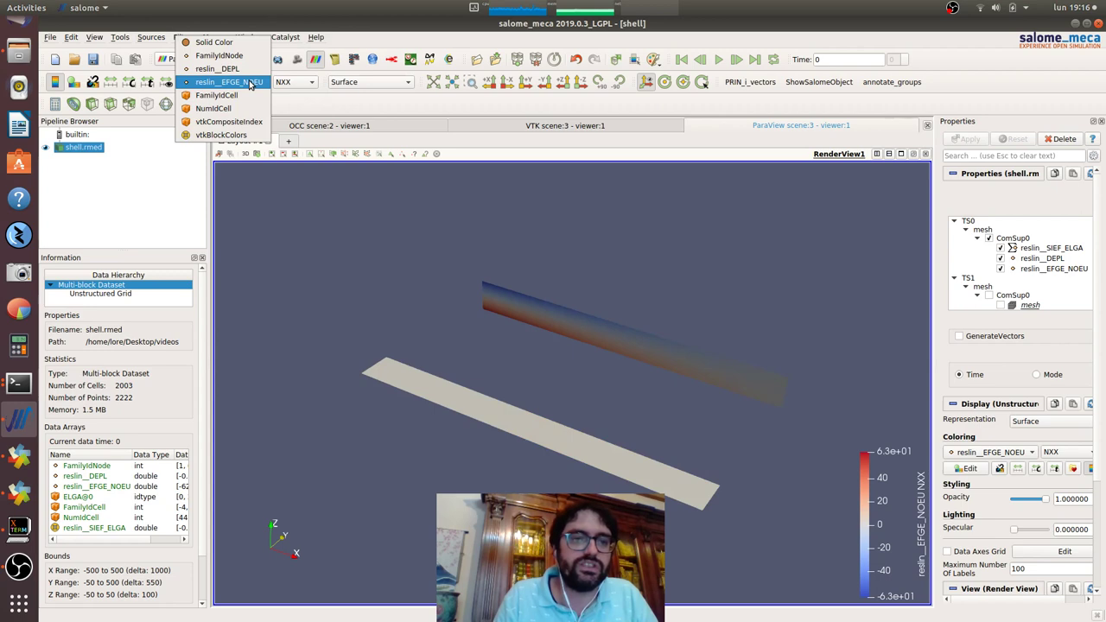
click(220, 67)
click(295, 82)
- Colour by DEPL DZ and enable GenerateVectors on the shell.rmed reader
click(285, 122)
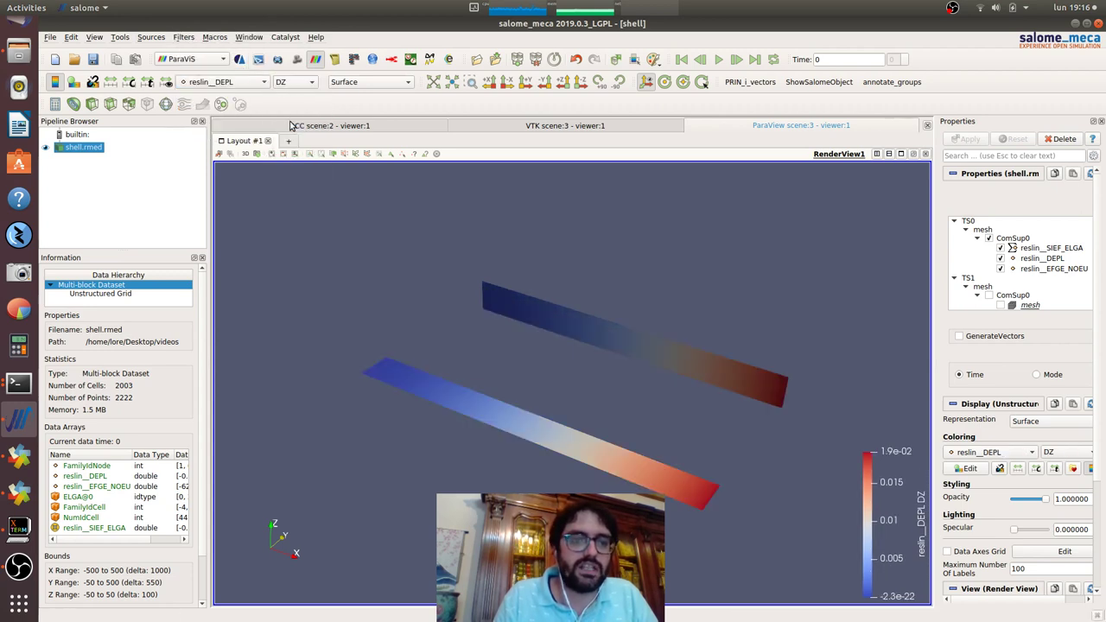
click(982, 337)
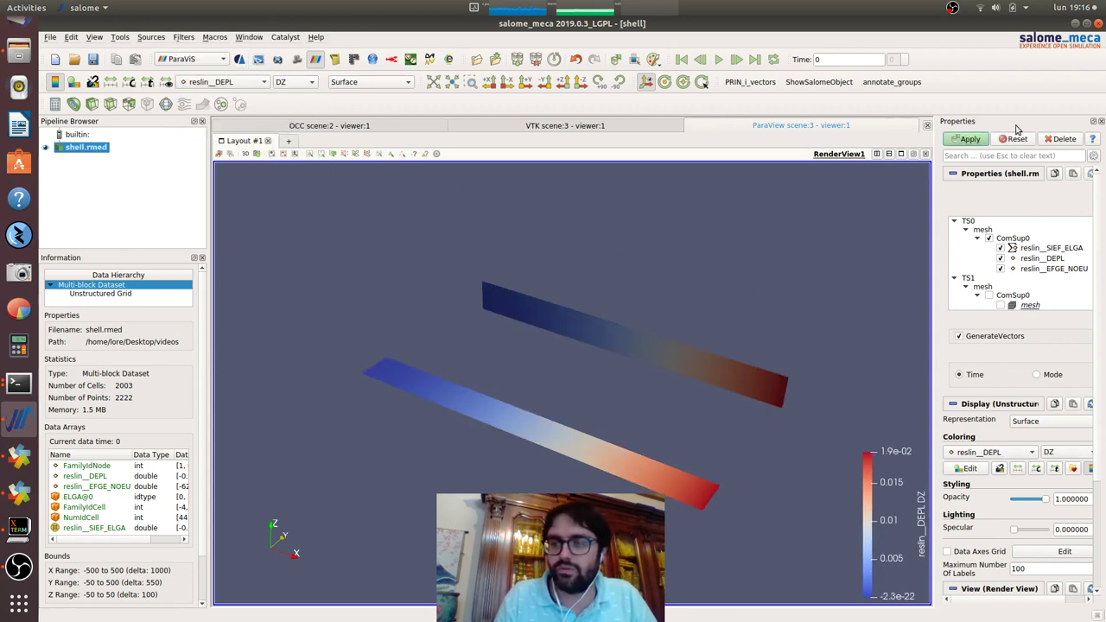
click(967, 141)
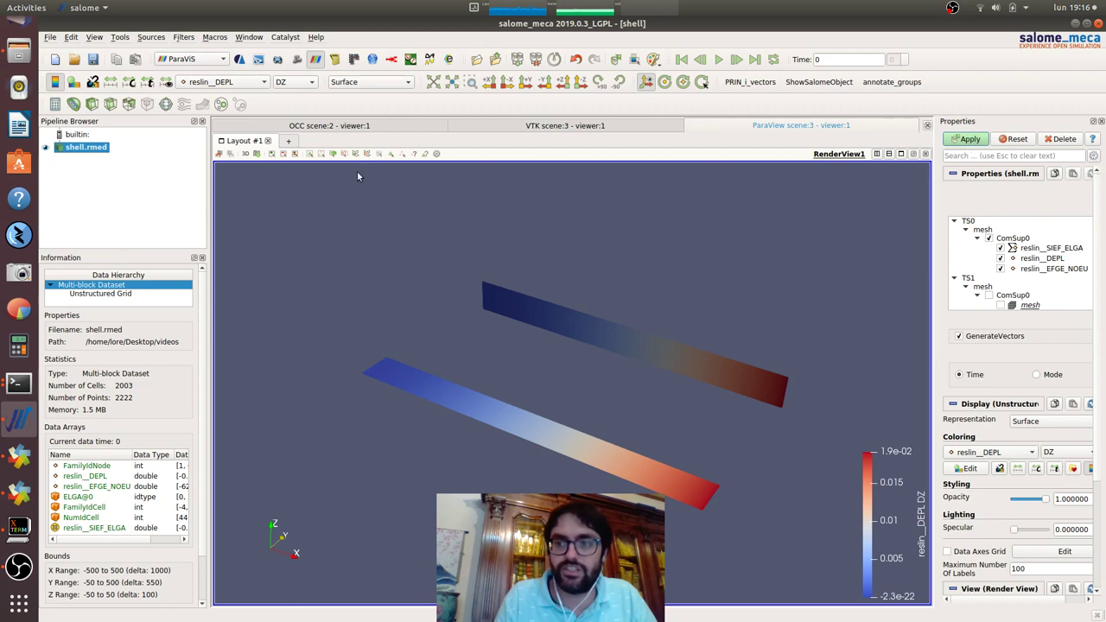
- Add a Warp By Vector filter scaled by about 10329 and orbit to view the bending
click(202, 103)
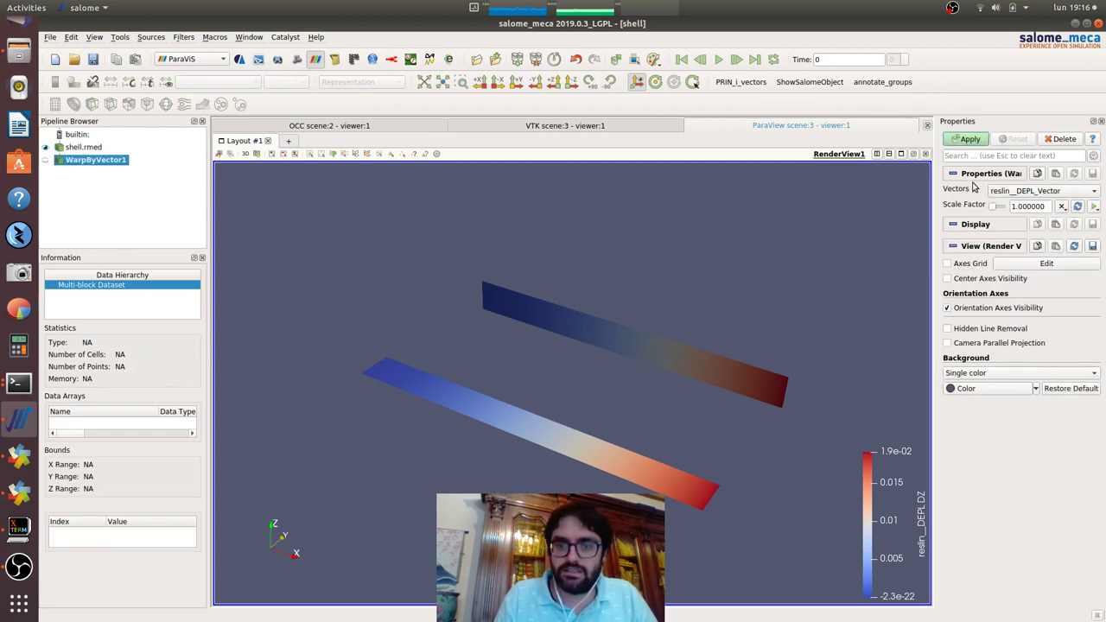
drag(998, 208, 1007, 208)
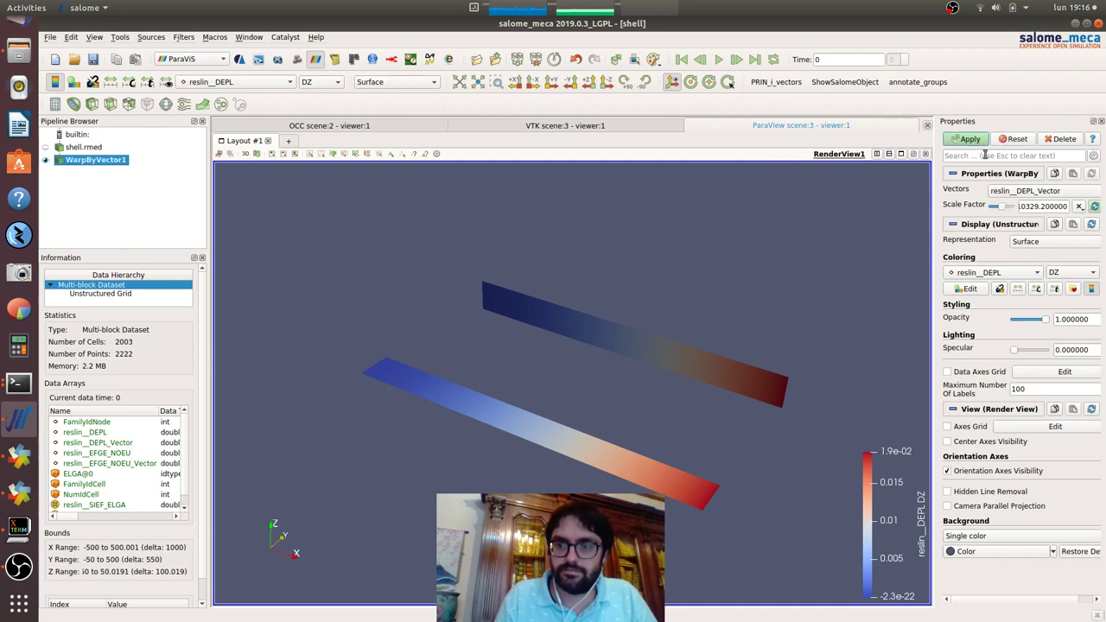
click(968, 139)
mouse_move(779, 393)
mouse_down()
mouse_move(831, 373)
mouse_move(764, 395)
mouse_up()
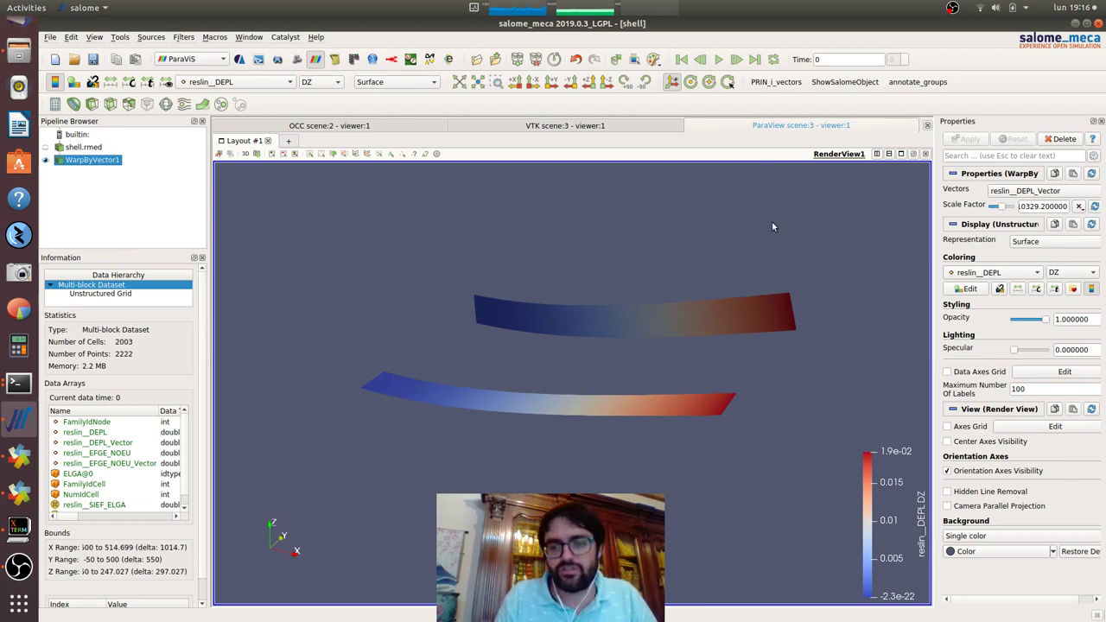
drag(680, 304, 650, 378)
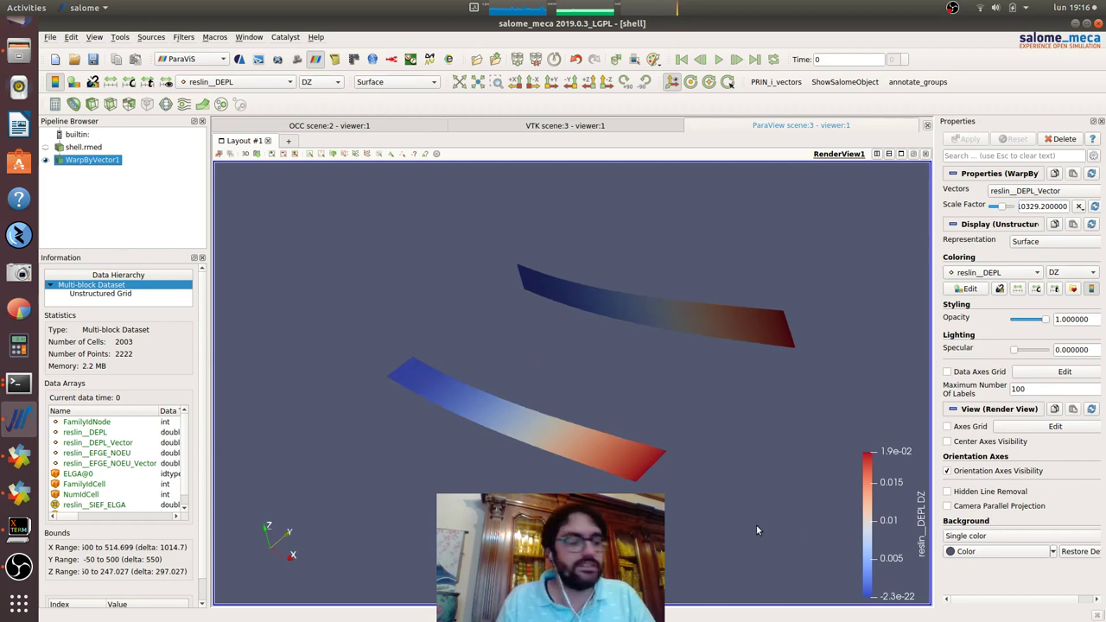